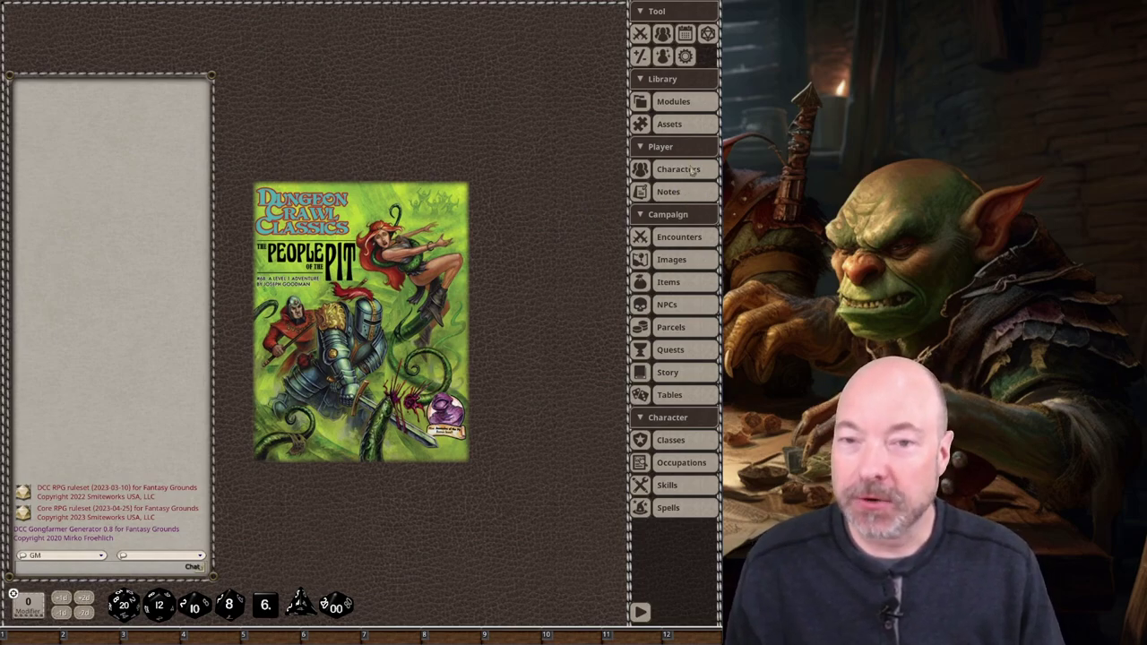
- Generate a random level 0 Dwarven apothecarist and review its stats and inventory
{"action": "left_click", "coordinate": [704, 169]}
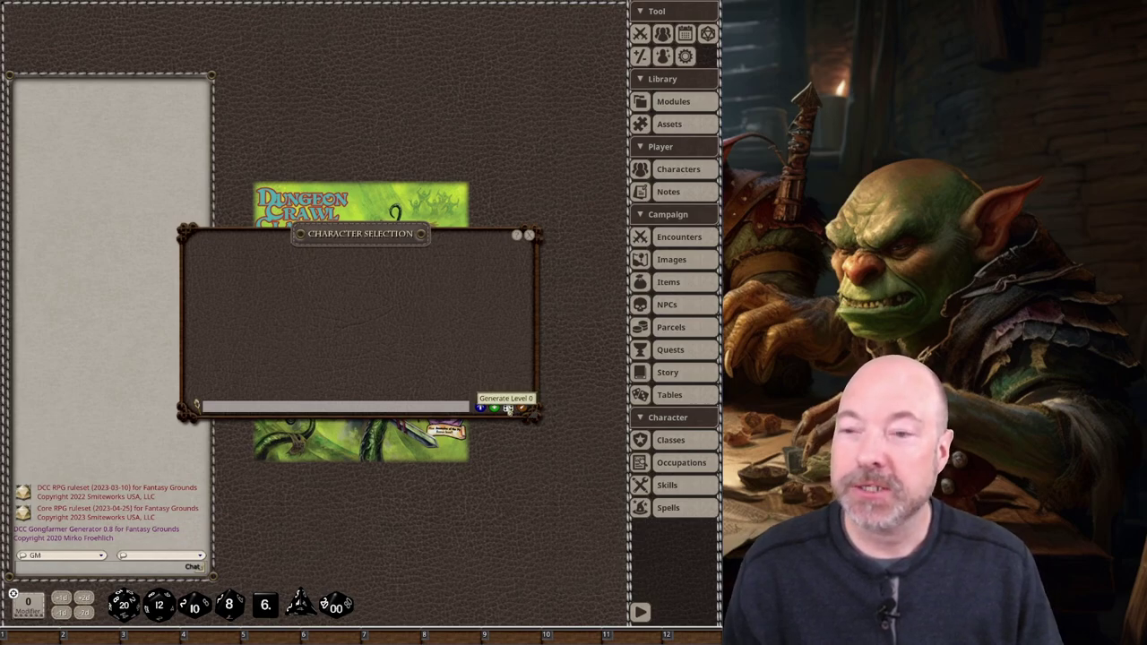
{"action": "left_click", "coordinate": [508, 408]}
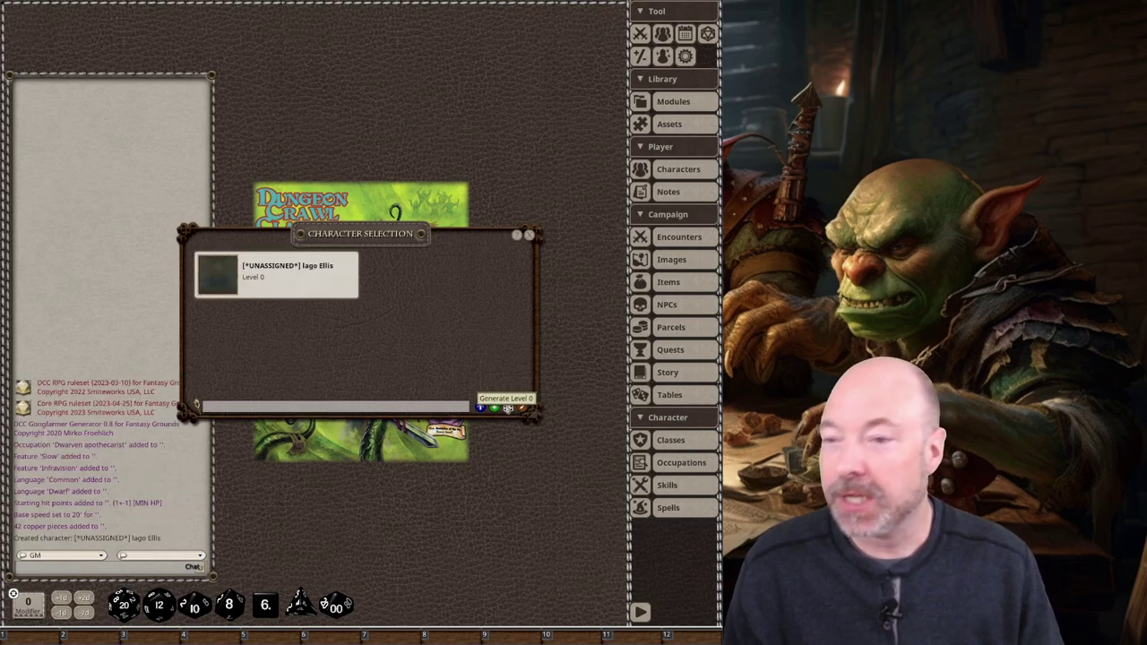
{"action": "left_click", "coordinate": [274, 272]}
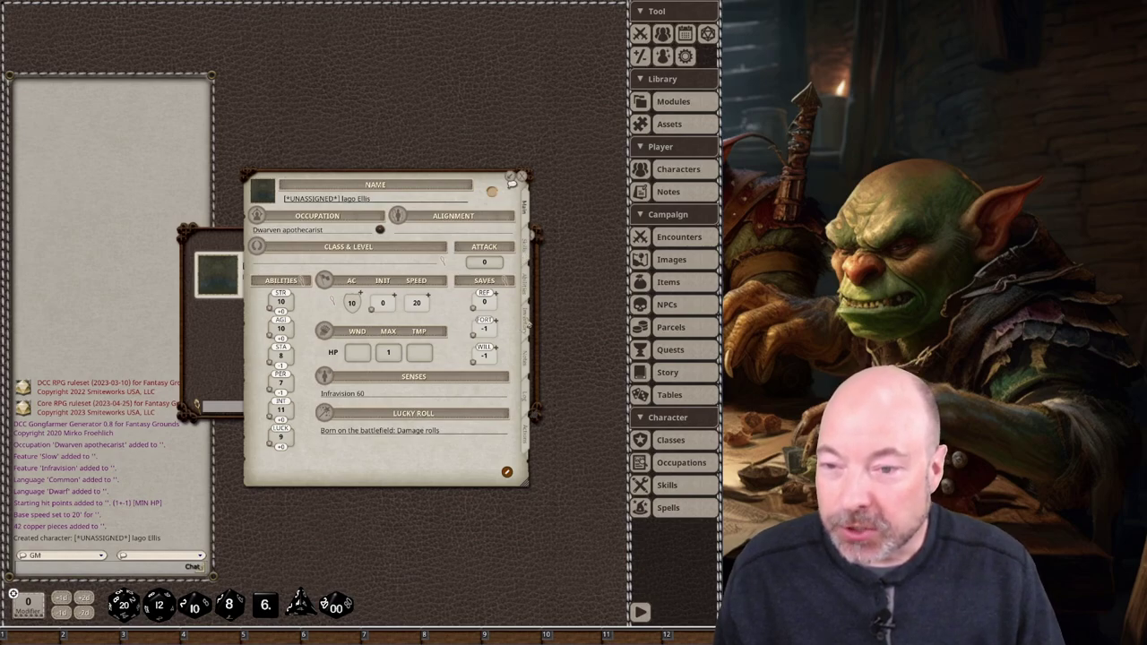
{"action": "left_click", "coordinate": [528, 322]}
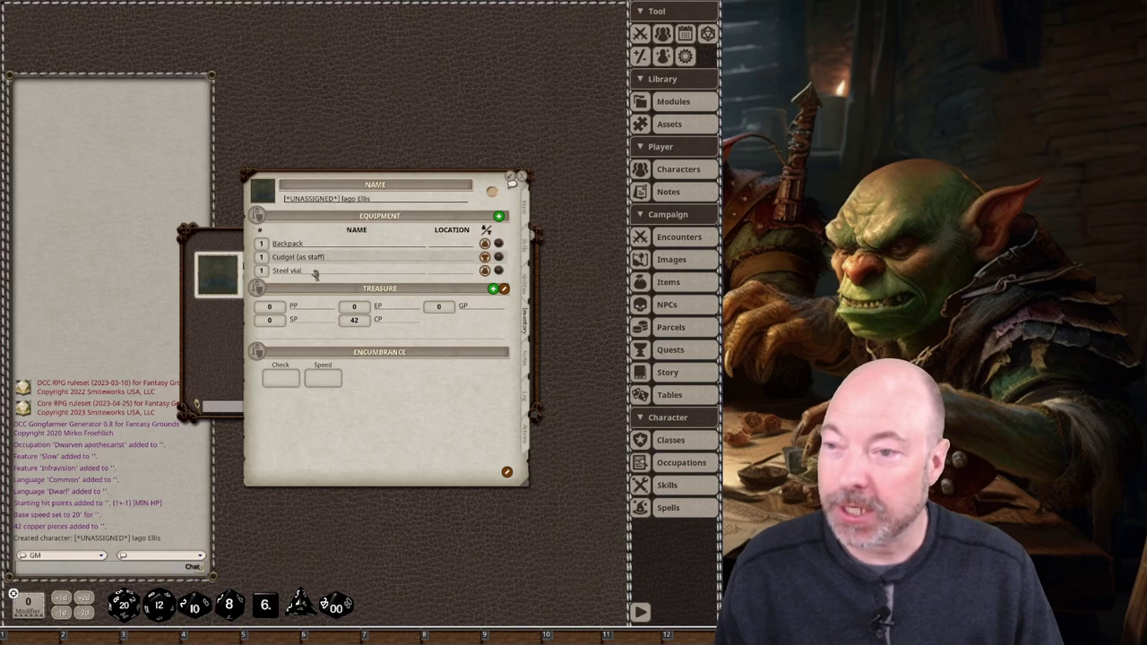
{"action": "left_click", "coordinate": [522, 176]}
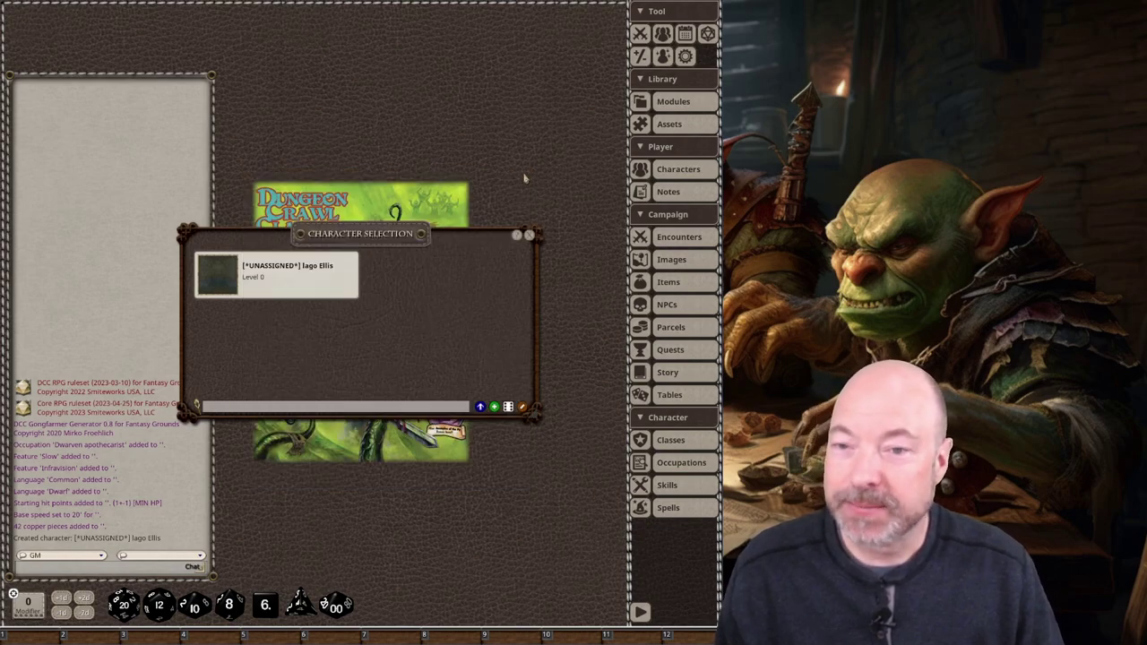
- Generate a second level 0 character, an Armorer, and review its equipment and main stats
{"action": "left_click", "coordinate": [507, 407]}
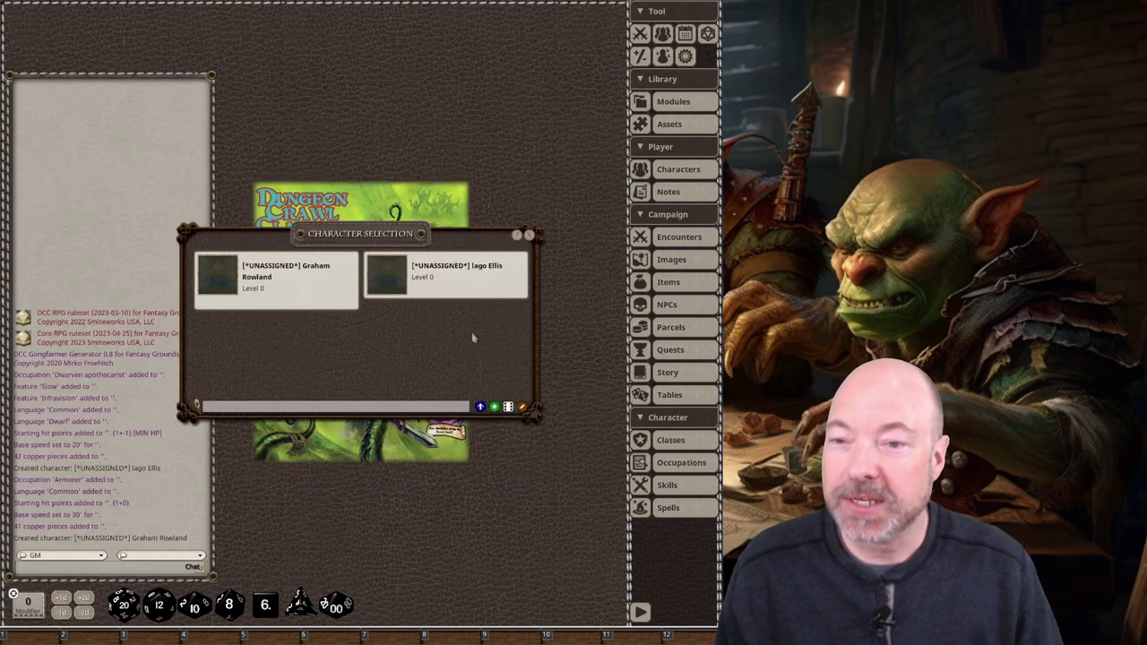
{"action": "left_click", "coordinate": [268, 290]}
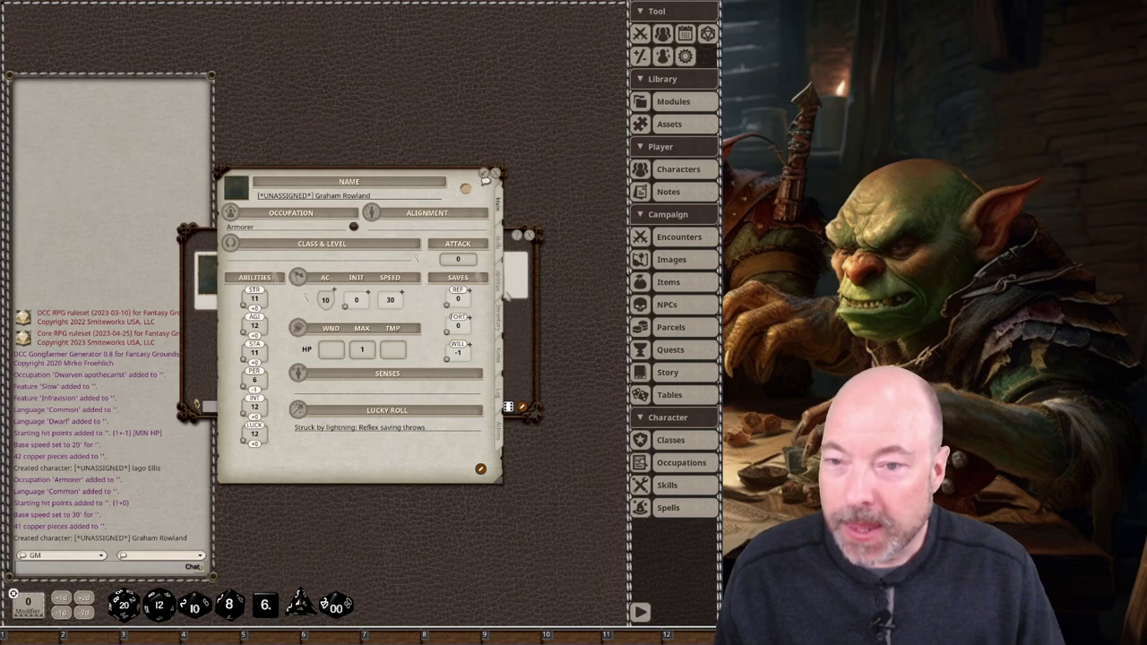
{"action": "left_click", "coordinate": [499, 315]}
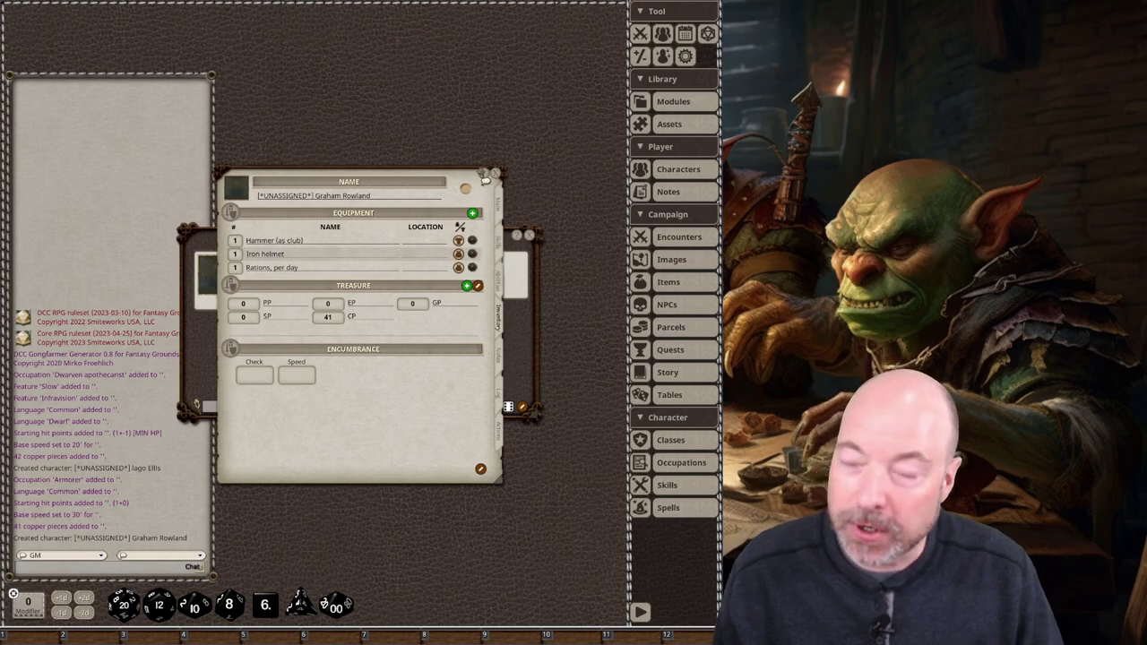
{"action": "left_click", "coordinate": [500, 207]}
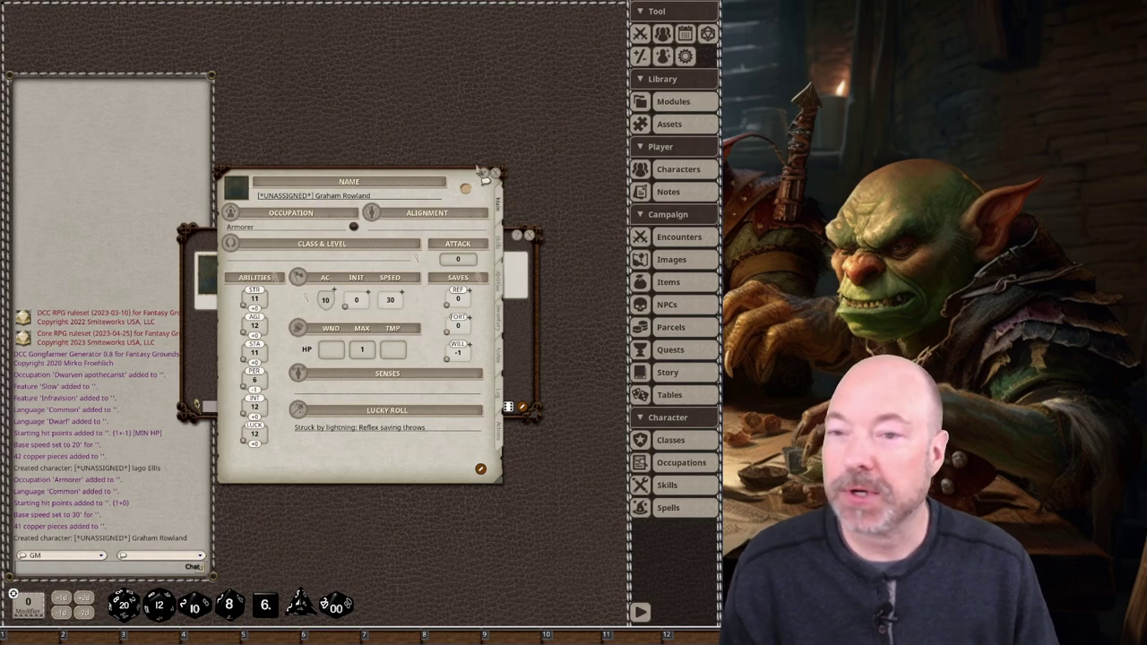
{"action": "left_click", "coordinate": [487, 178]}
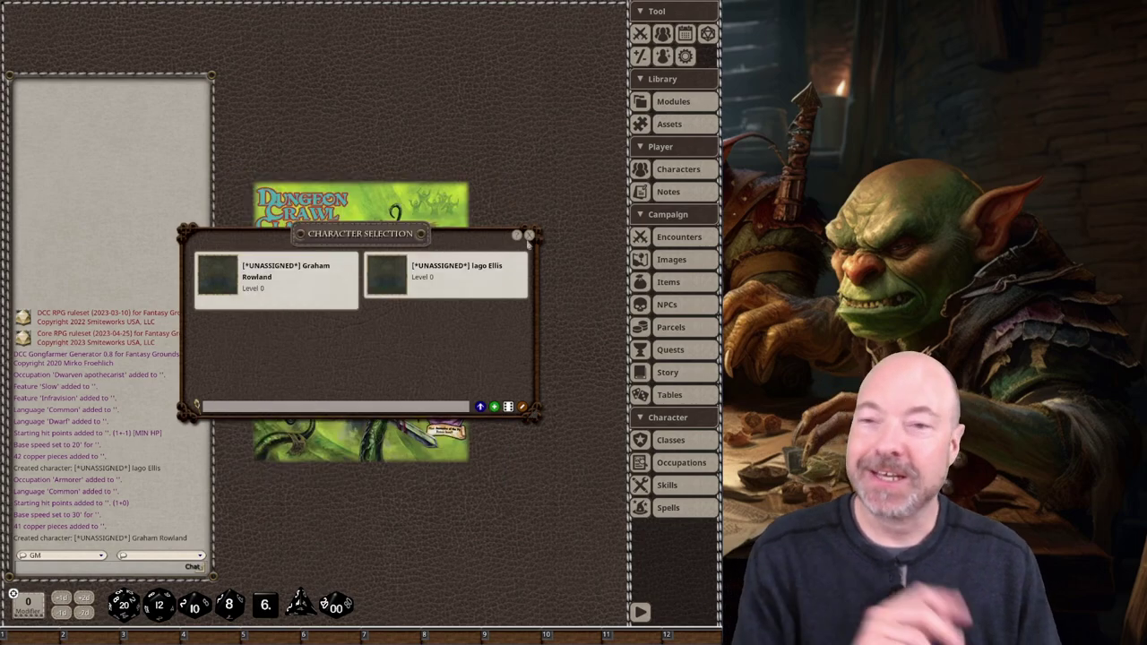
- Close the character list and read through the Cleric class description
{"action": "left_click", "coordinate": [530, 235]}
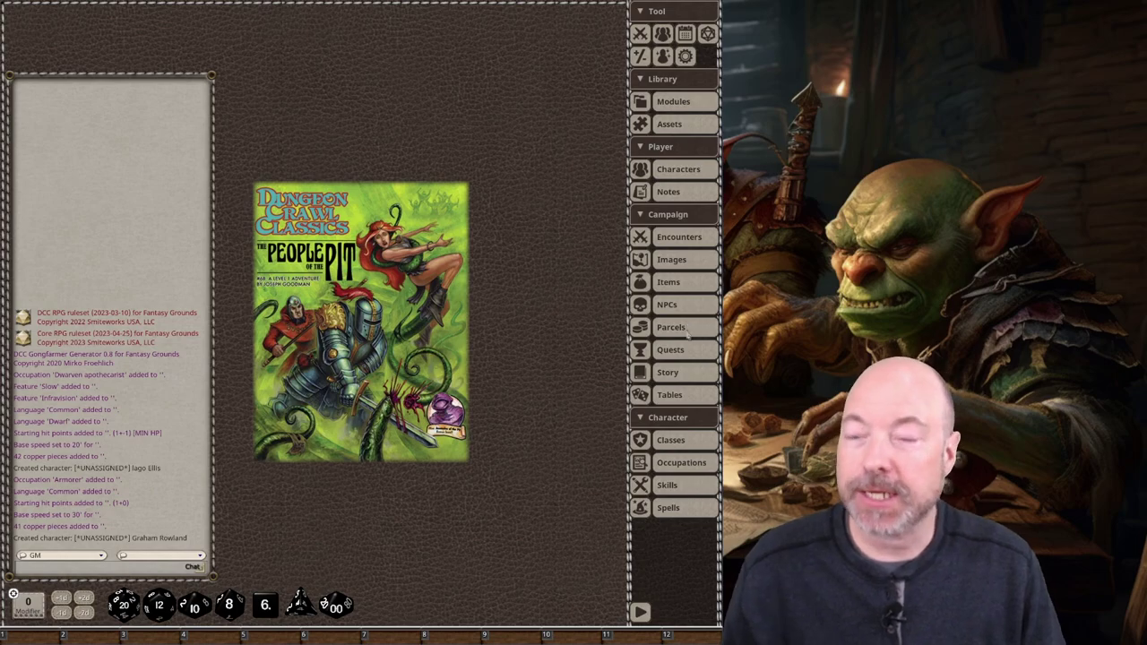
{"action": "left_click", "coordinate": [685, 439]}
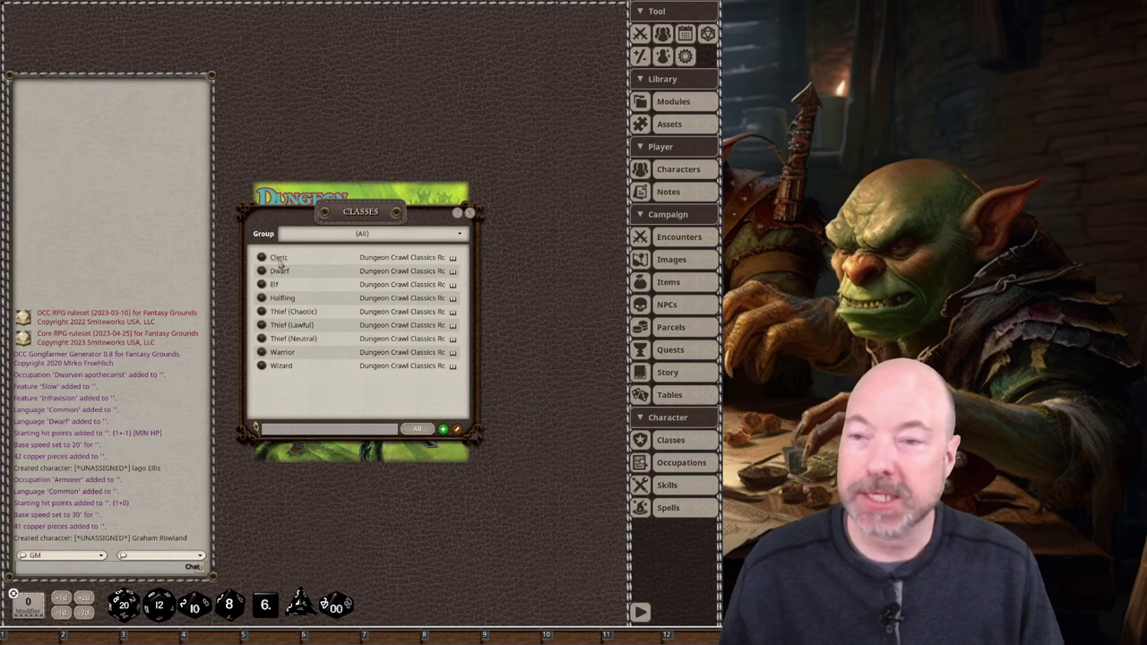
{"action": "left_click", "coordinate": [280, 258]}
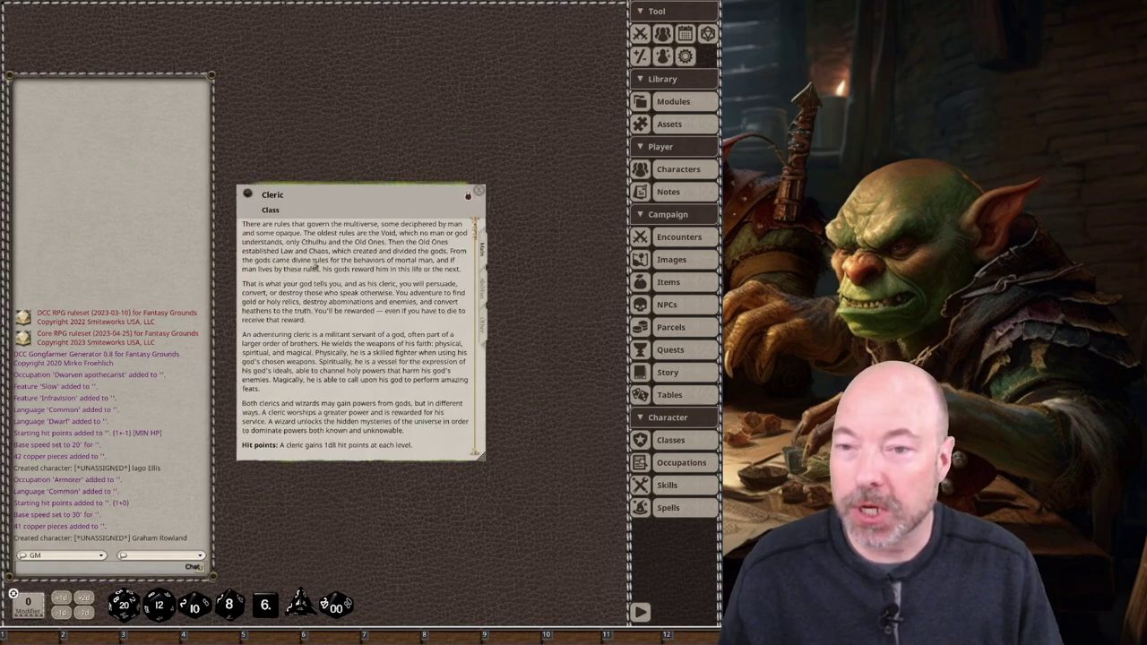
{"action": "scroll", "coordinate": [353, 318], "scroll_direction": "down", "scroll_amount": 8}
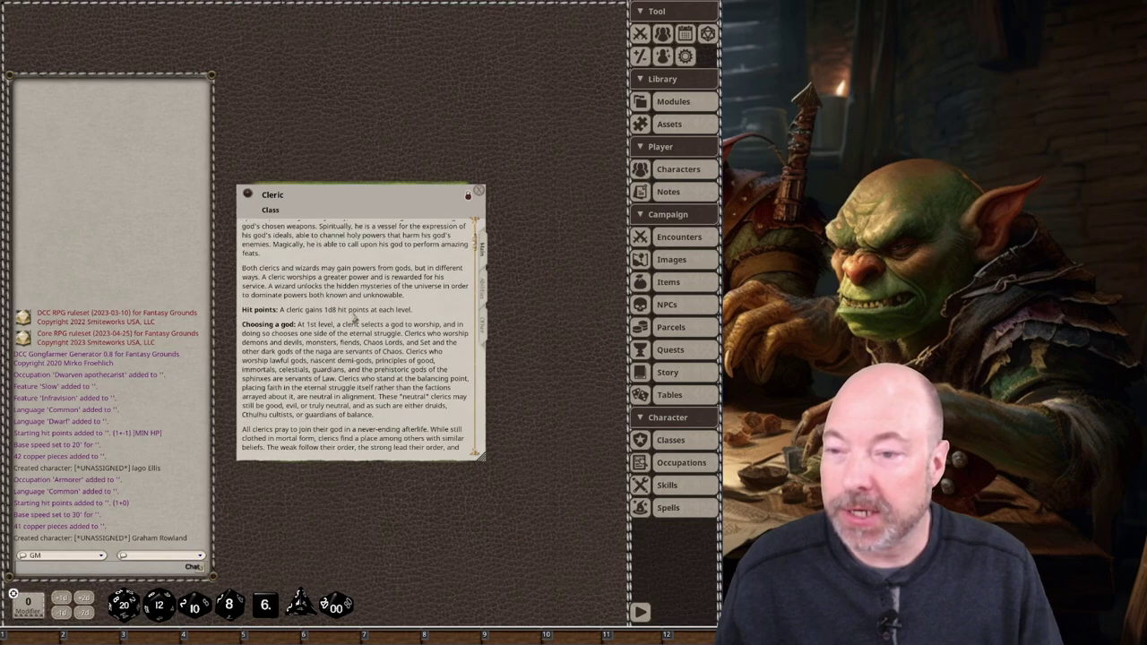
{"action": "scroll", "coordinate": [353, 318], "scroll_direction": "down", "scroll_amount": 8}
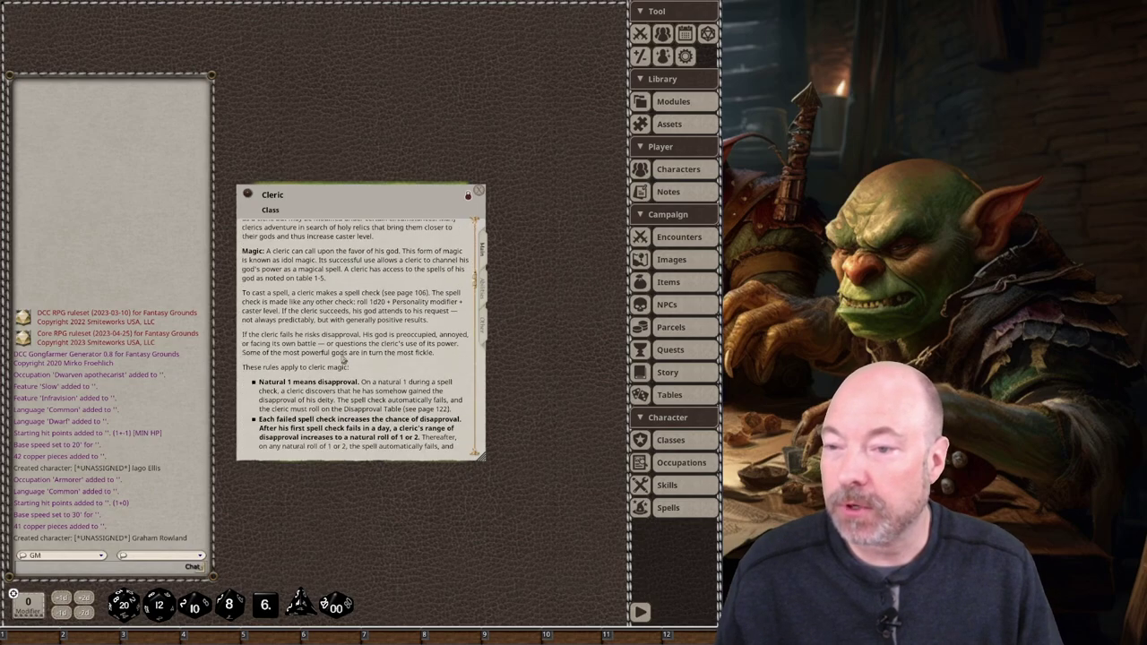
{"action": "scroll", "coordinate": [351, 370], "scroll_direction": "down", "scroll_amount": 6}
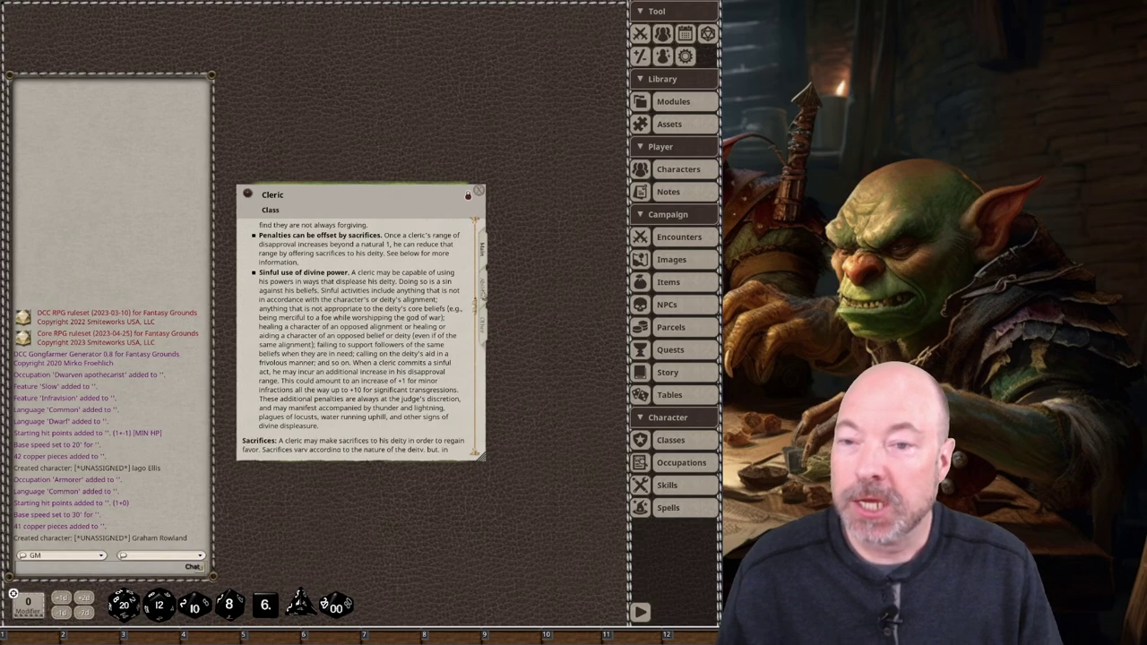
- Check the Cleric's abilities and level progression, then close the Cleric record and classes list
{"action": "left_click", "coordinate": [481, 292]}
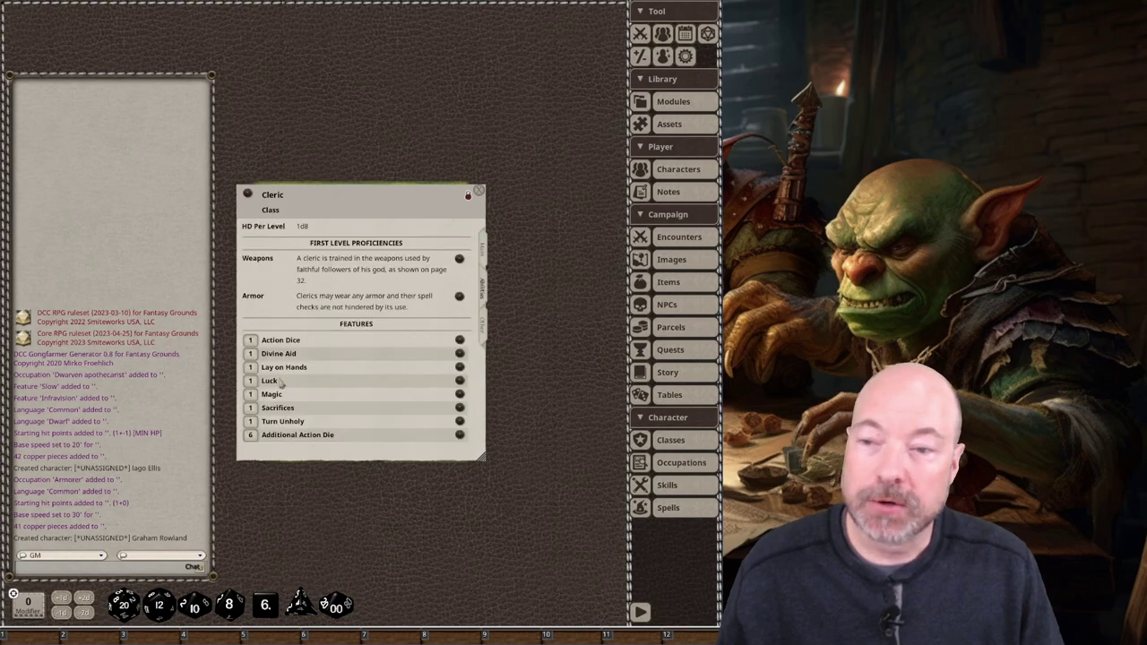
{"action": "left_click", "coordinate": [482, 326]}
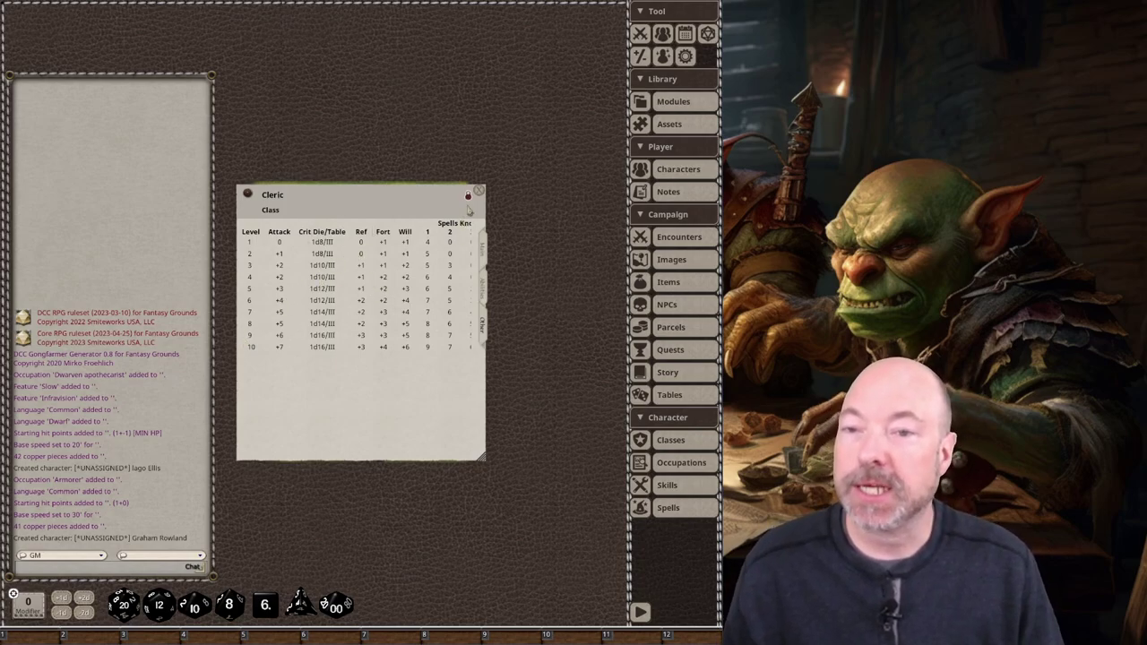
{"action": "left_click", "coordinate": [479, 191]}
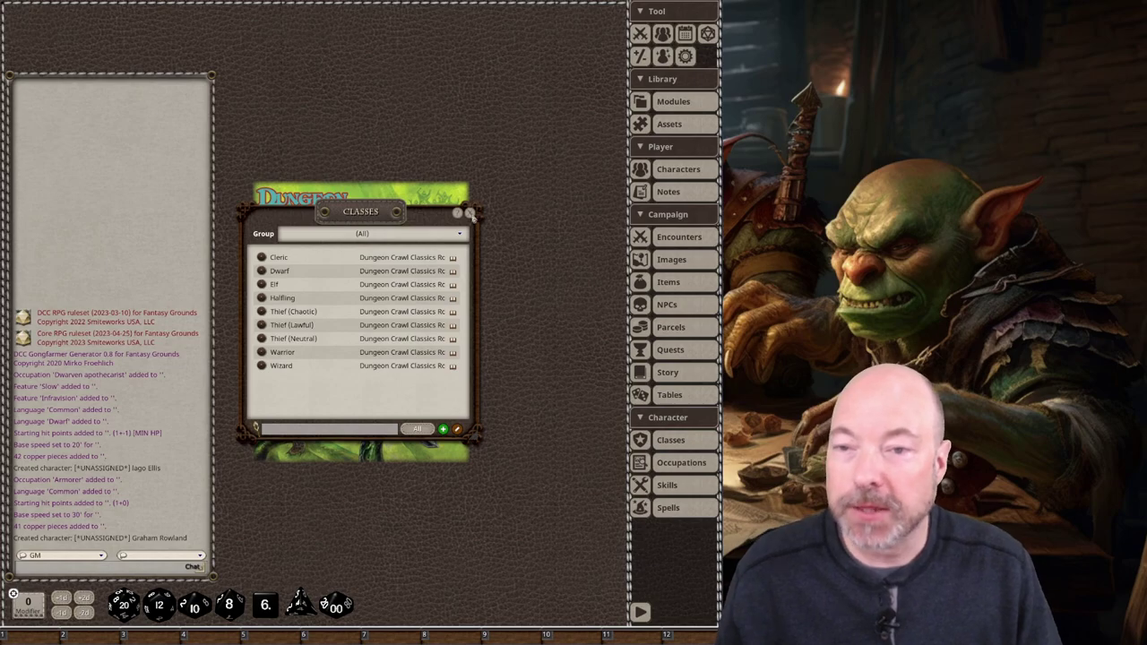
{"action": "left_click", "coordinate": [469, 213]}
- Open the Modules library and show the DCC #67 Sailors on the Starless Sea Images & Maps list
{"action": "left_click", "coordinate": [673, 102]}
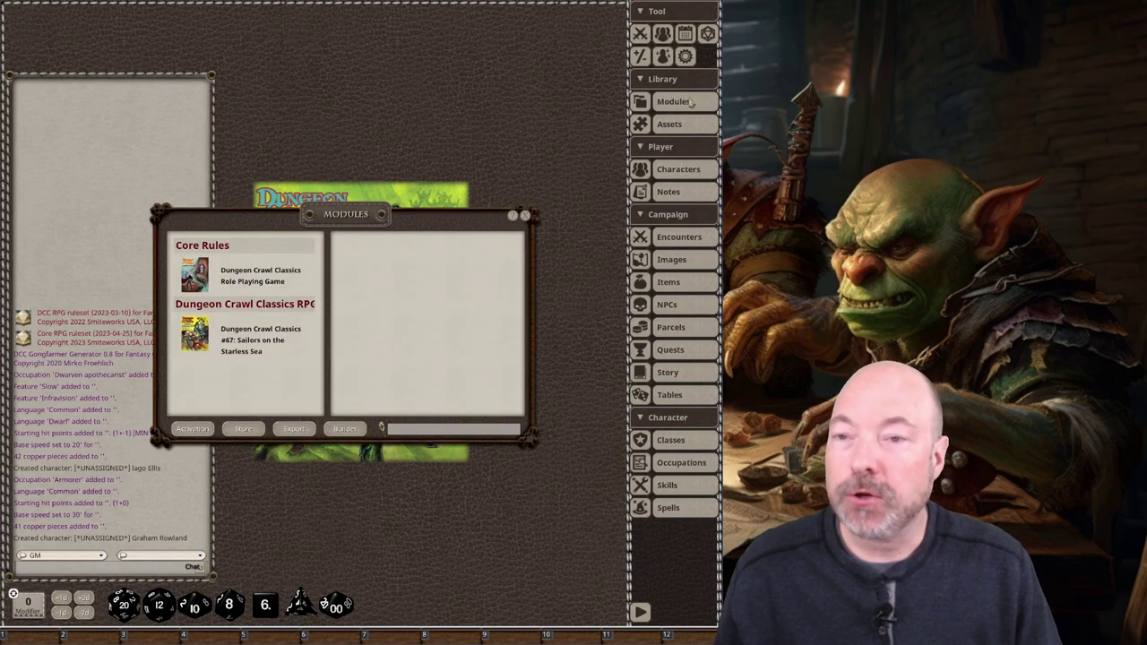
{"action": "left_click", "coordinate": [264, 348]}
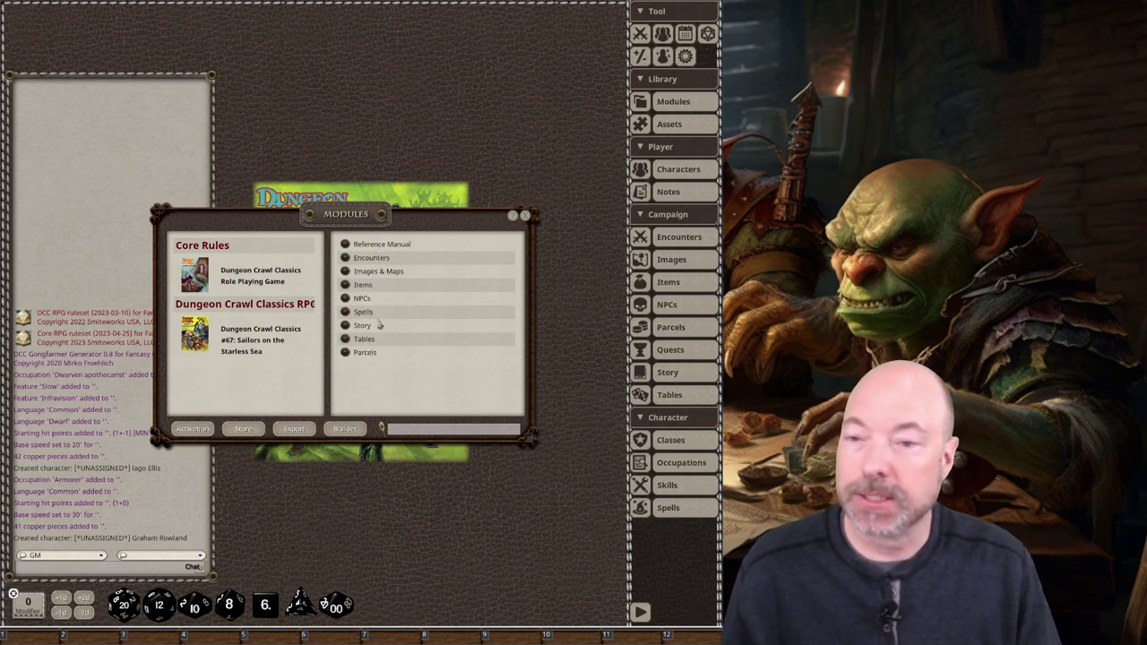
{"action": "left_click", "coordinate": [370, 271]}
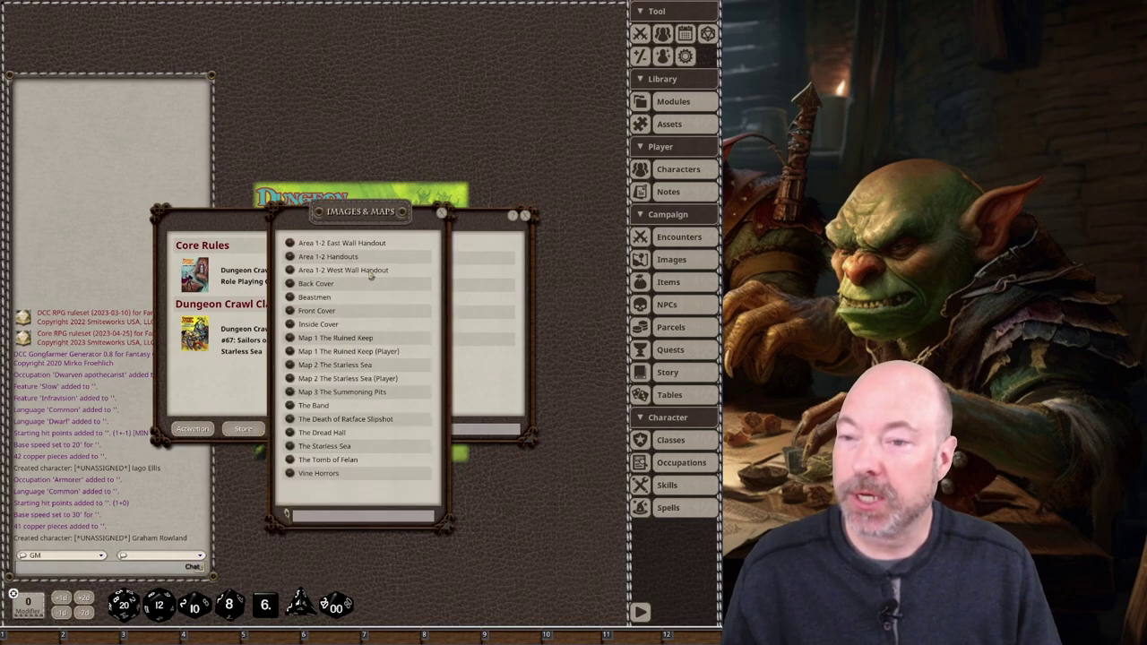
- Open and maximize Map 1 The Ruined Keep (Player), closing the Images & Maps and Modules lists
{"action": "left_click", "coordinate": [344, 351]}
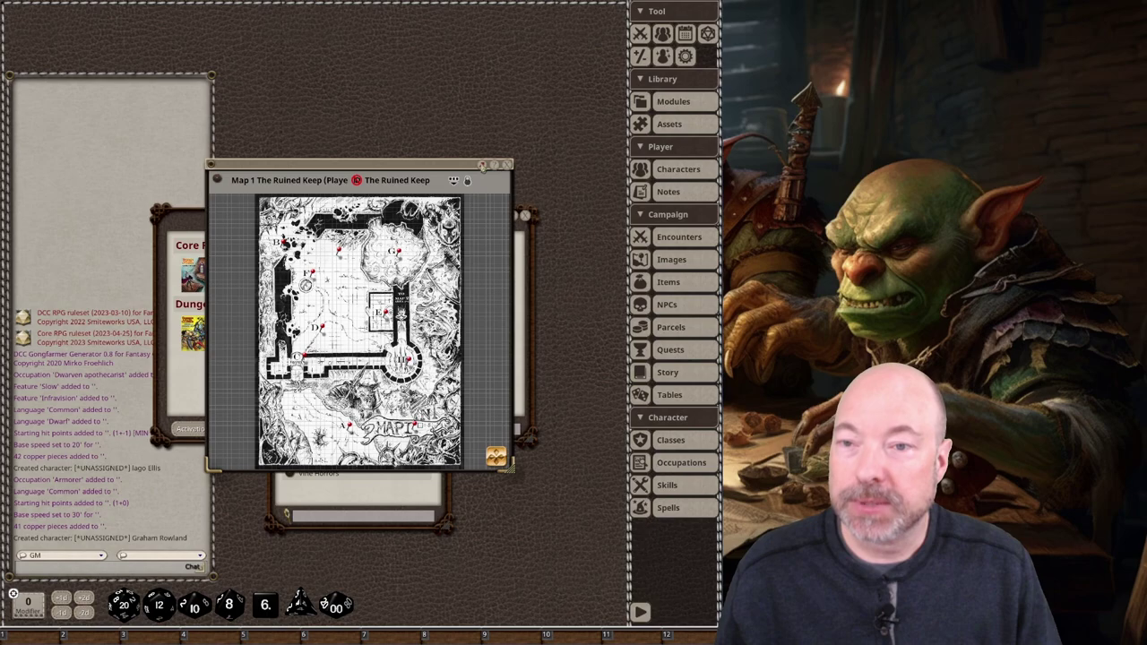
{"action": "left_click", "coordinate": [482, 165]}
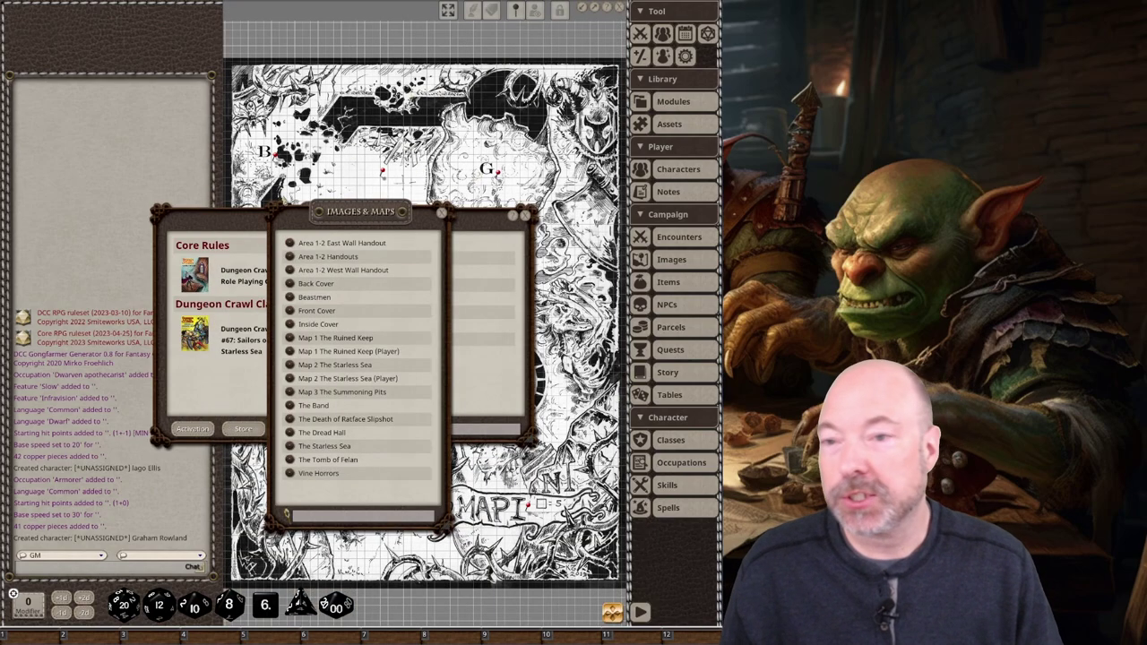
{"action": "left_click", "coordinate": [440, 213]}
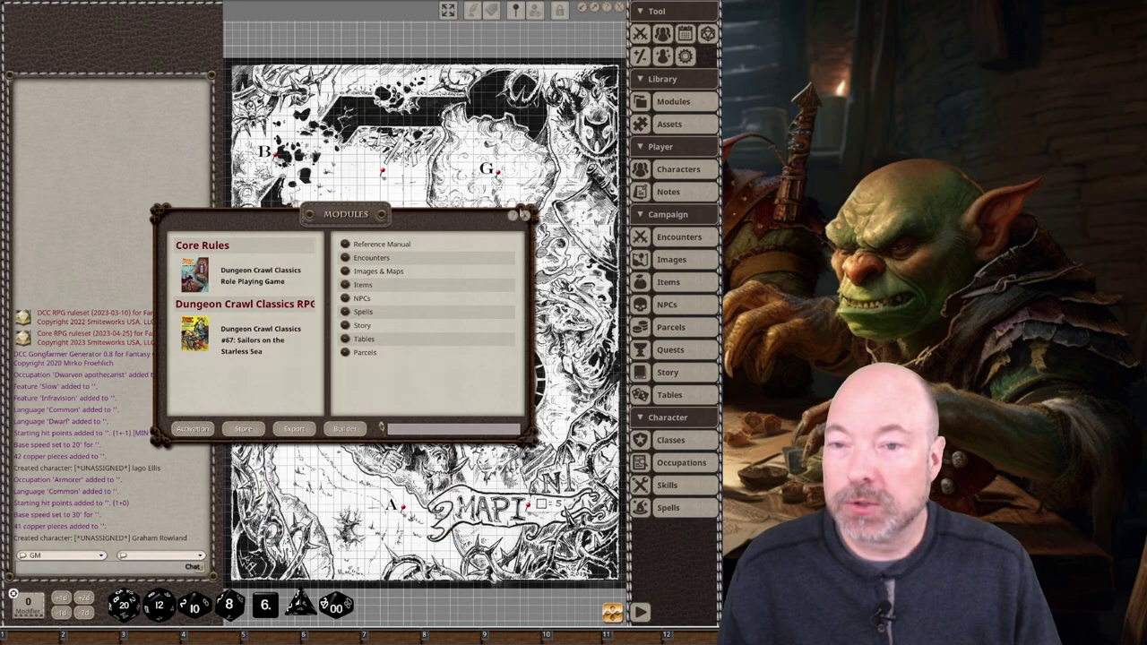
{"action": "left_click", "coordinate": [525, 215]}
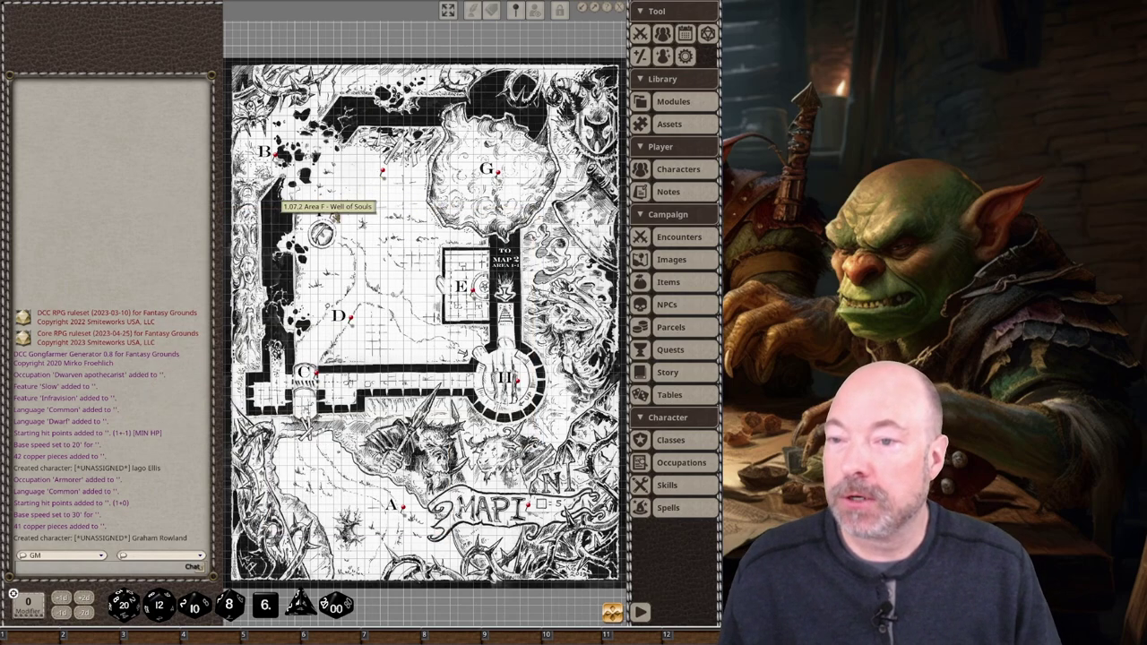
- Cover the whole map with fog of war using Layers > Enable Mask
{"action": "right_click", "coordinate": [388, 227]}
{"action": "left_click", "coordinate": [421, 258]}
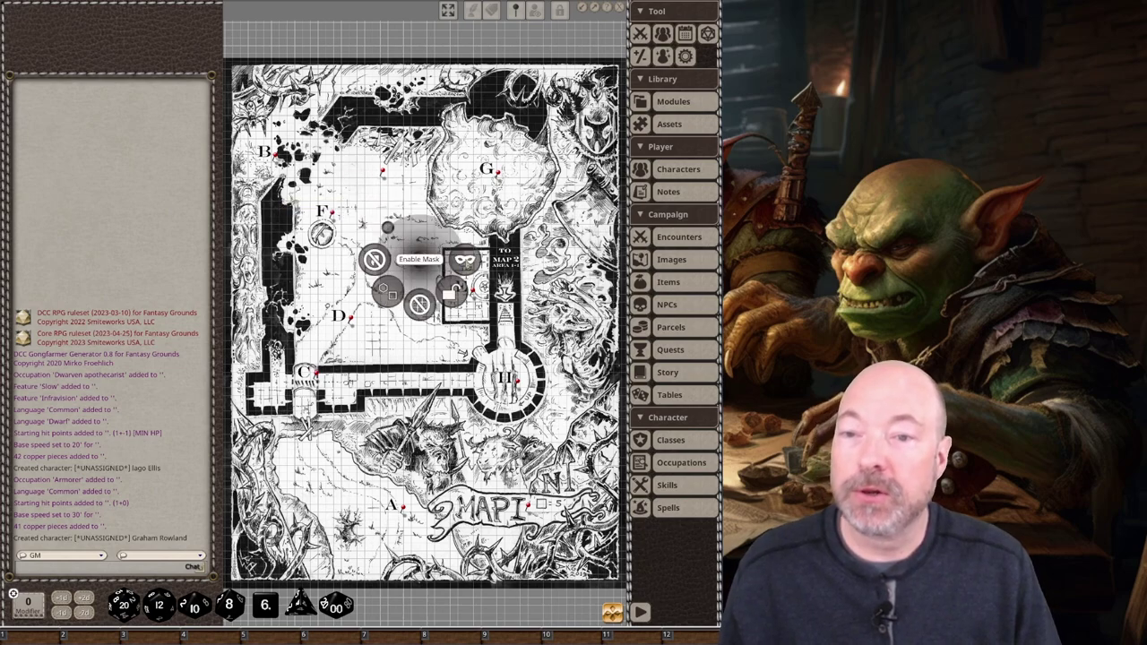
{"action": "left_click", "coordinate": [446, 283]}
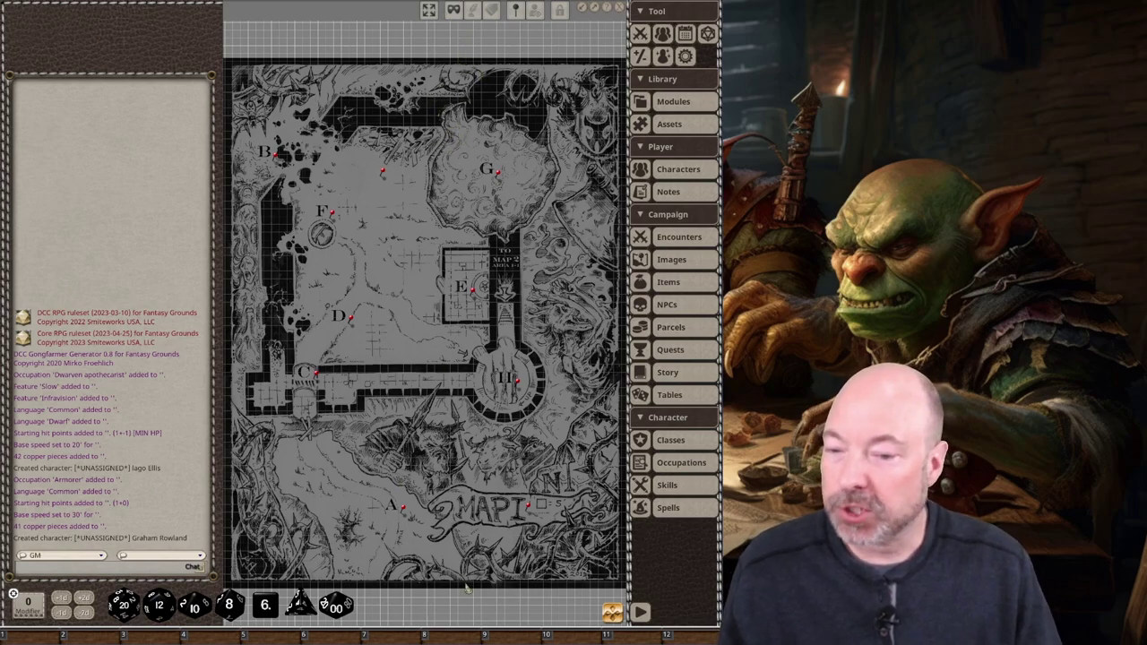
- Drag reveal rectangles over areas A, C, D and F of the Ruined Keep map
{"action": "left_click_drag", "start_coordinate": [470, 582], "coordinate": [263, 424]}
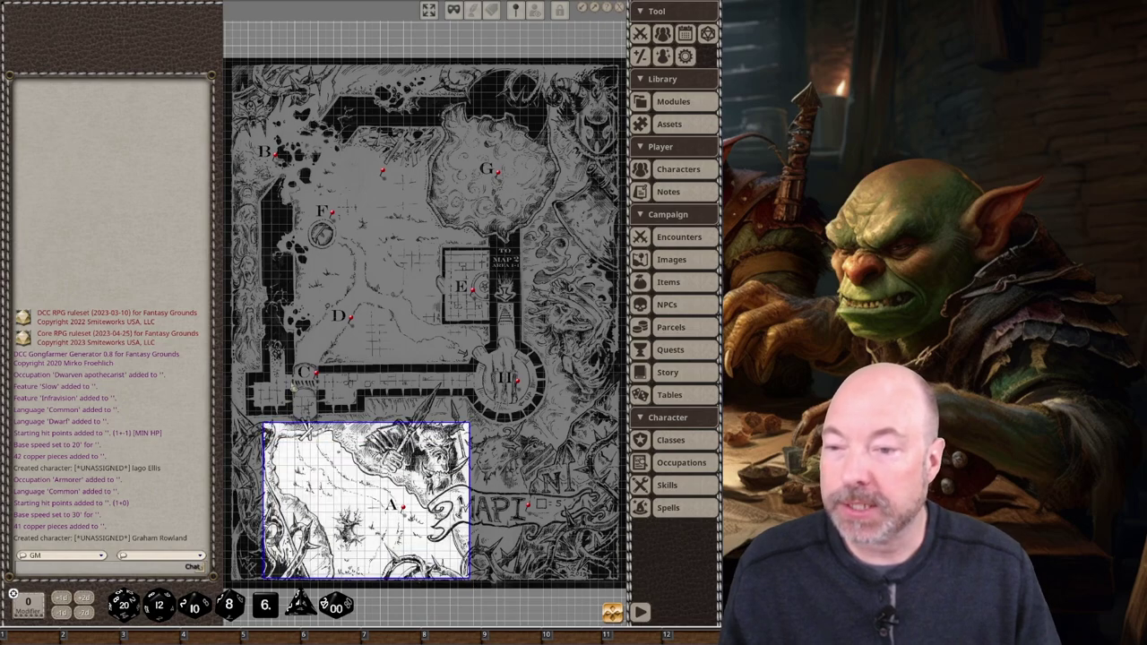
{"action": "left_click_drag", "start_coordinate": [287, 350], "coordinate": [333, 422]}
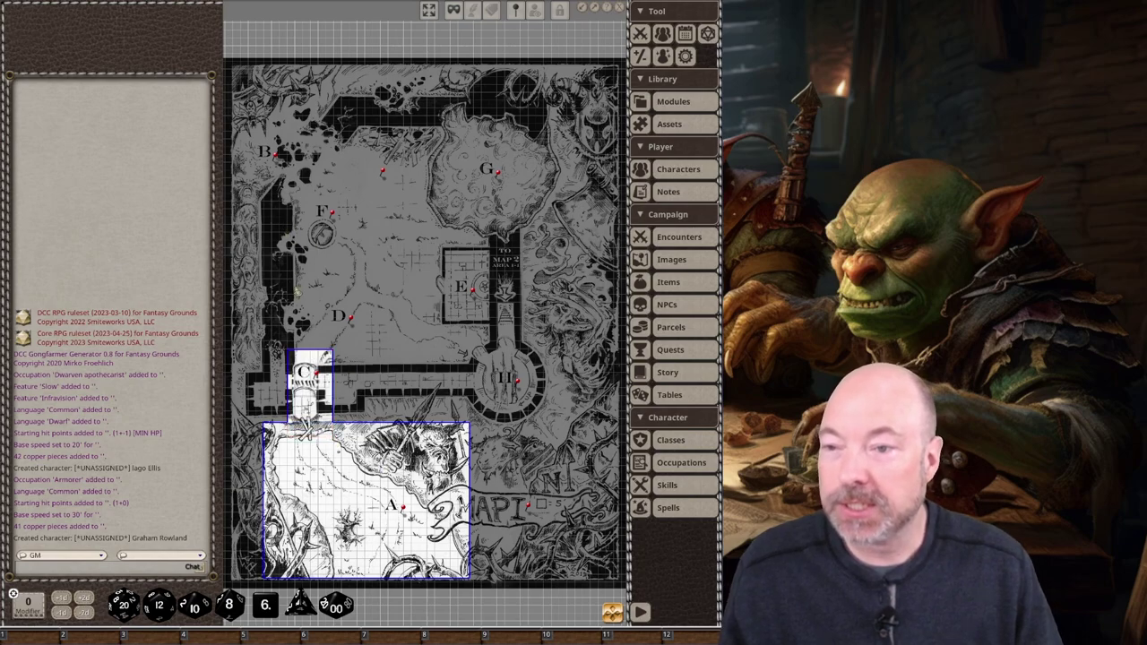
{"action": "left_click_drag", "start_coordinate": [281, 276], "coordinate": [380, 365]}
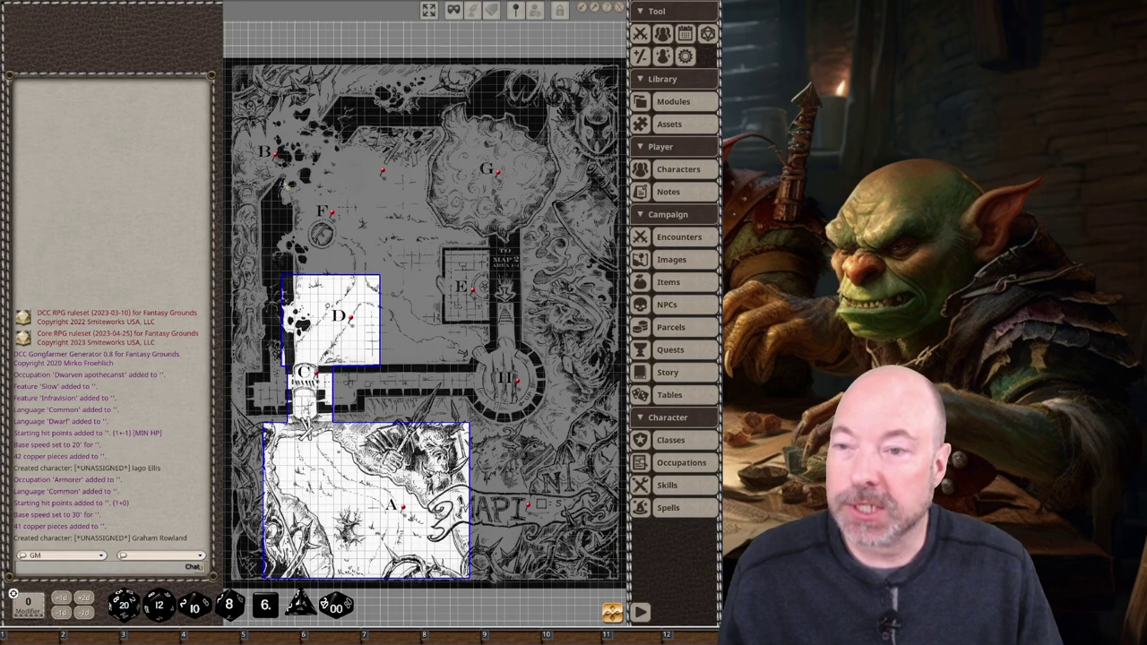
{"action": "left_click_drag", "start_coordinate": [273, 175], "coordinate": [399, 293]}
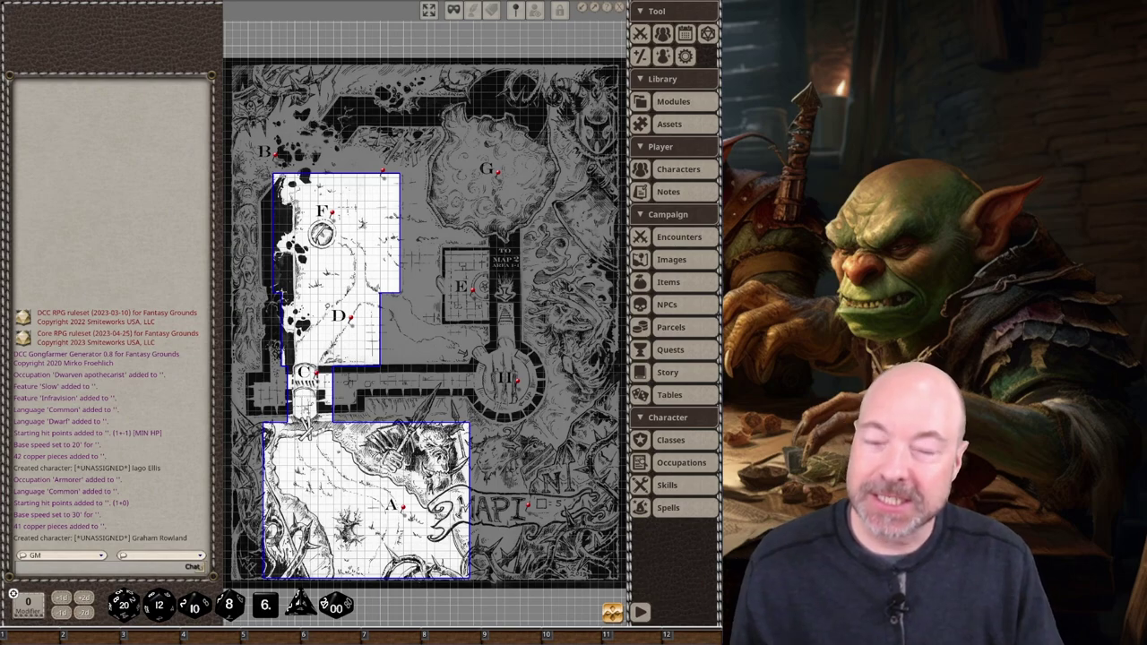
{"action": "left_click", "coordinate": [685, 259]}
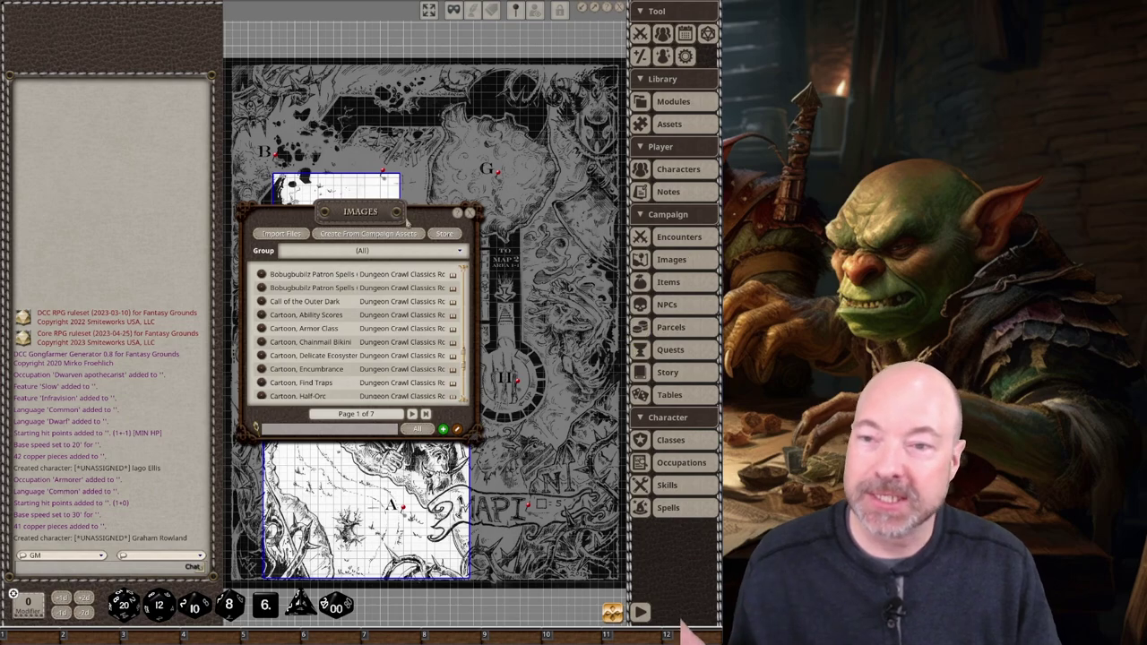
{"action": "left_click", "coordinate": [679, 237]}
{"action": "left_click_drag", "start_coordinate": [360, 212], "coordinate": [223, 272]}
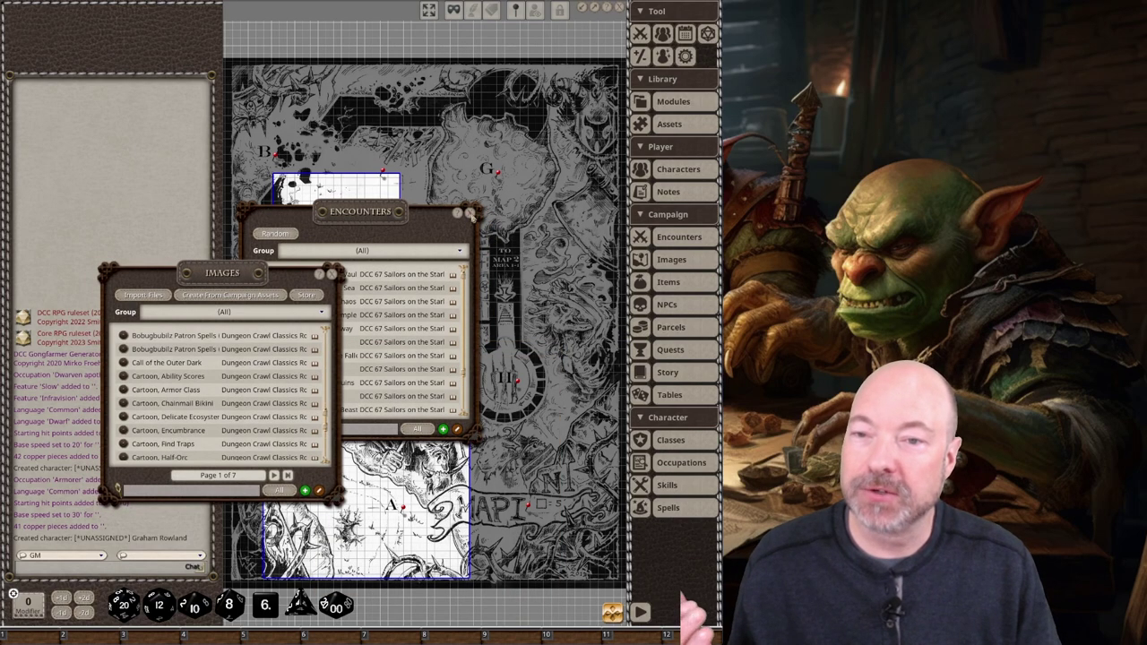
{"action": "left_click", "coordinate": [332, 273]}
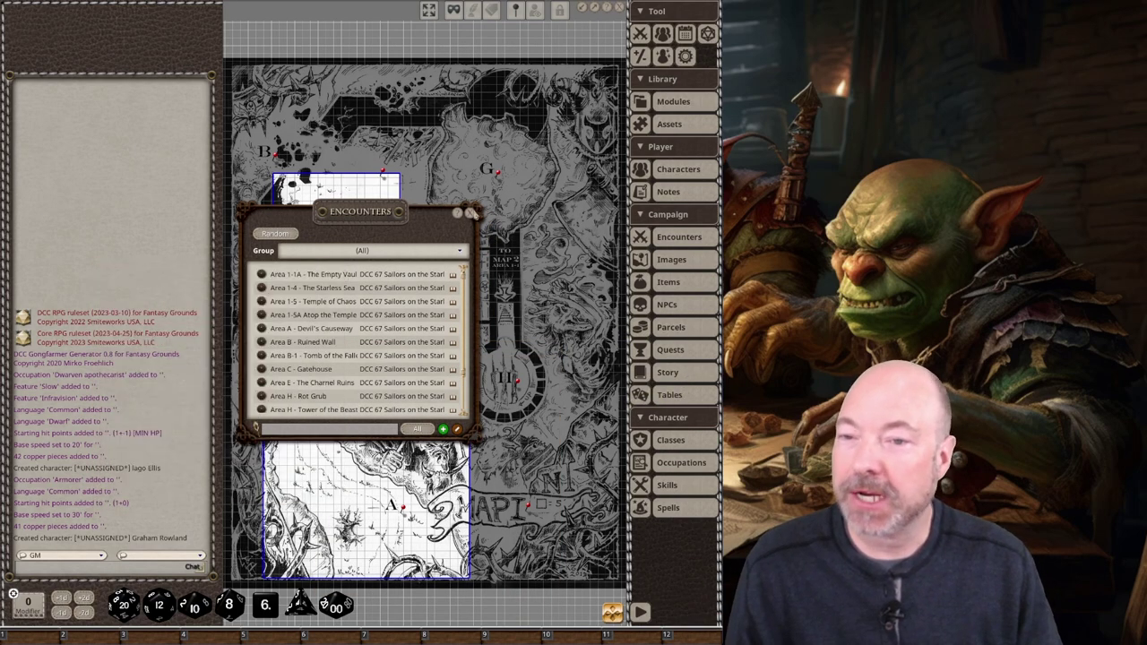
{"action": "left_click", "coordinate": [469, 212]}
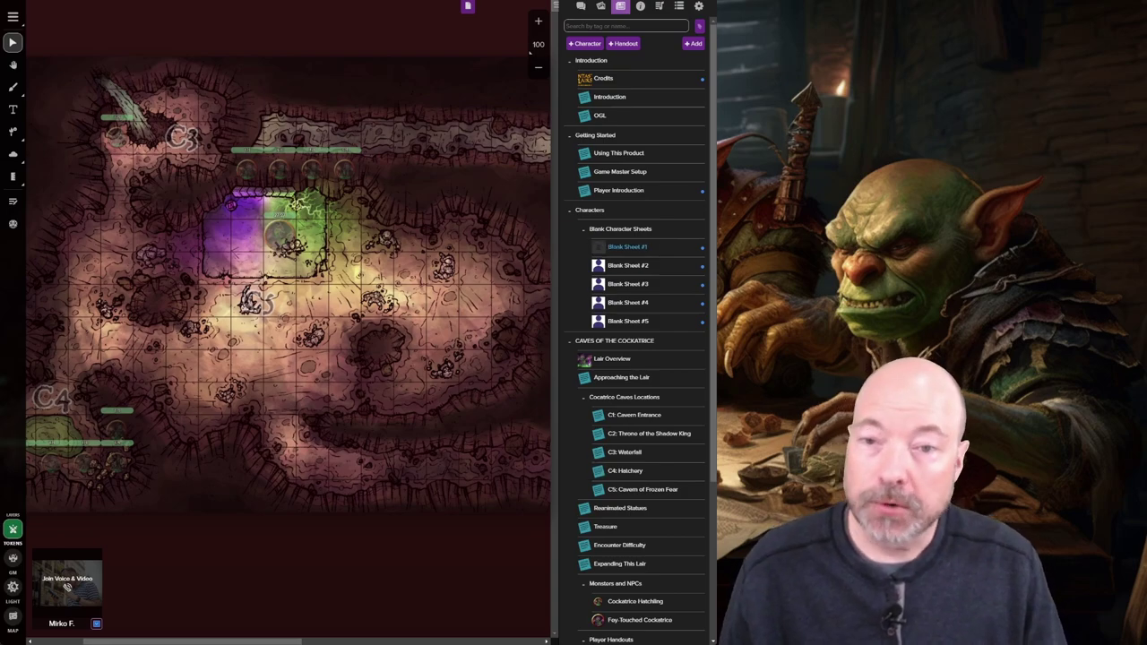
- Open Blank Sheet #1, choose to edit the sheet directly, and make the window taller
{"action": "left_click", "coordinate": [627, 246]}
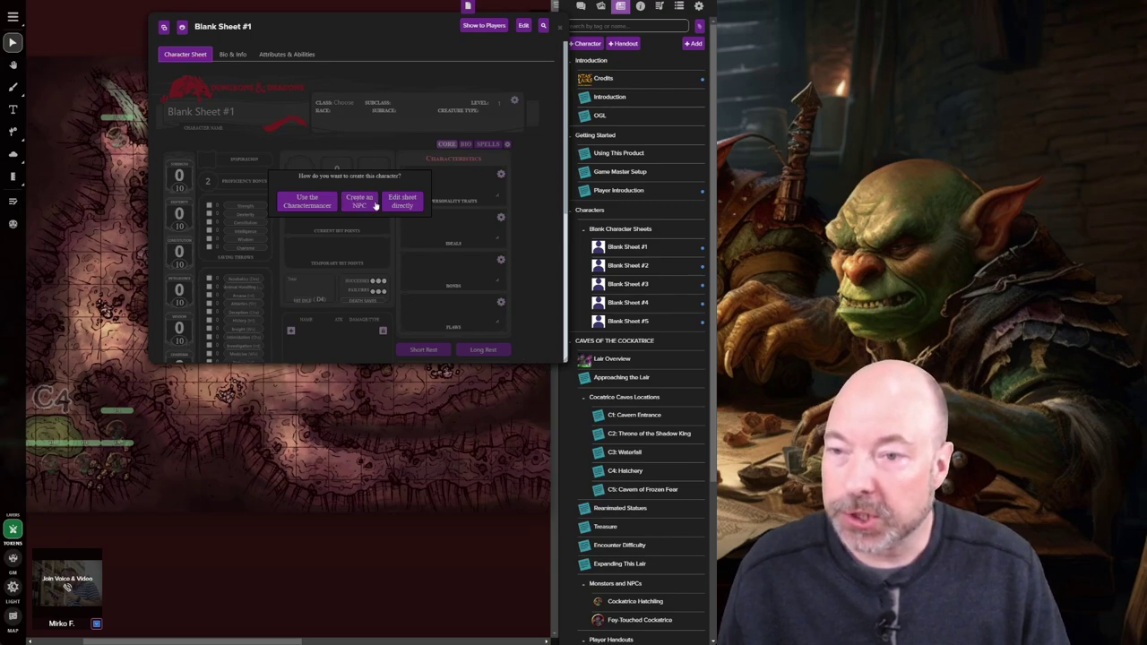
{"action": "left_click", "coordinate": [403, 204]}
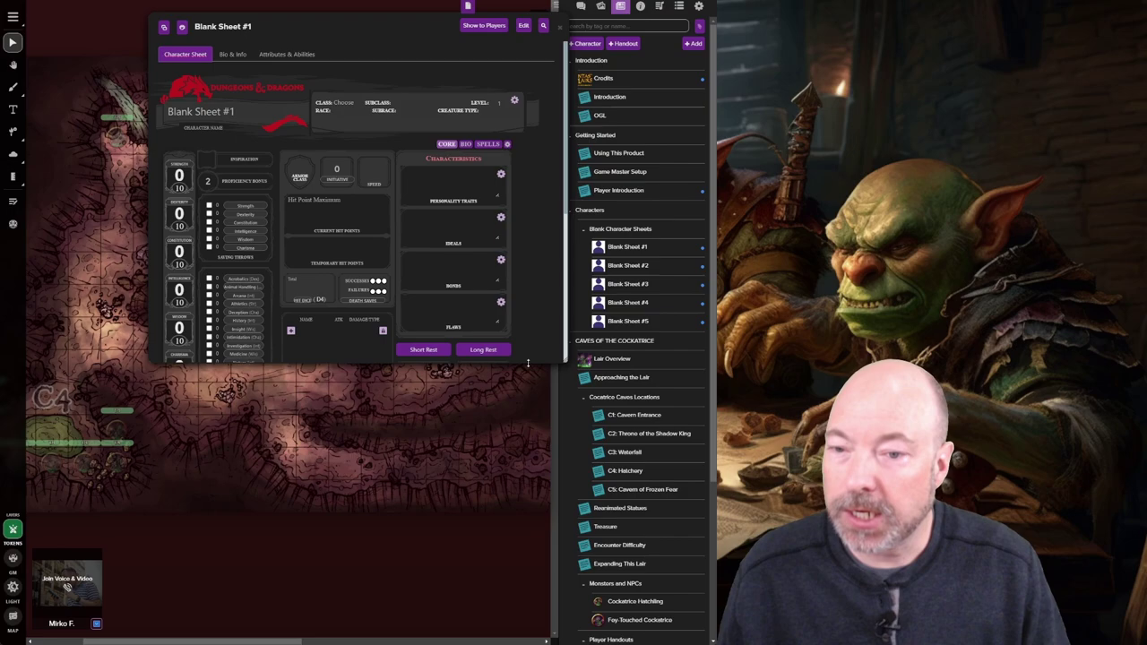
{"action": "left_click_drag", "start_coordinate": [528, 362], "coordinate": [528, 564]}
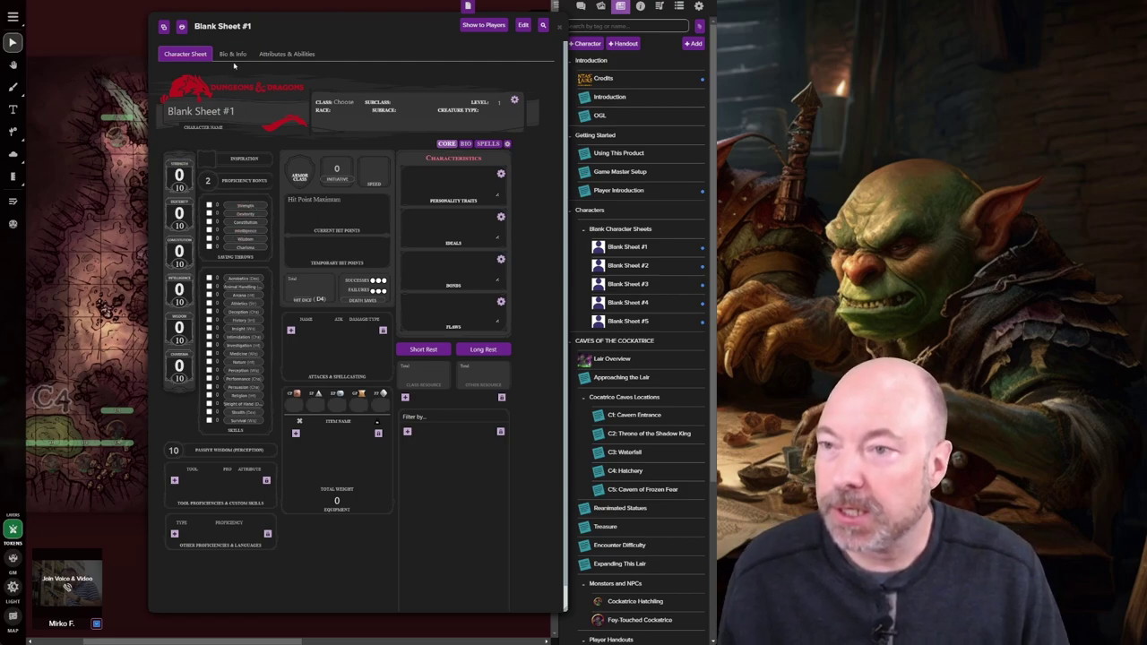
- Browse the Bio & Info and Attributes & Abilities tabs, then return to Character Sheet
{"action": "left_click", "coordinate": [232, 54]}
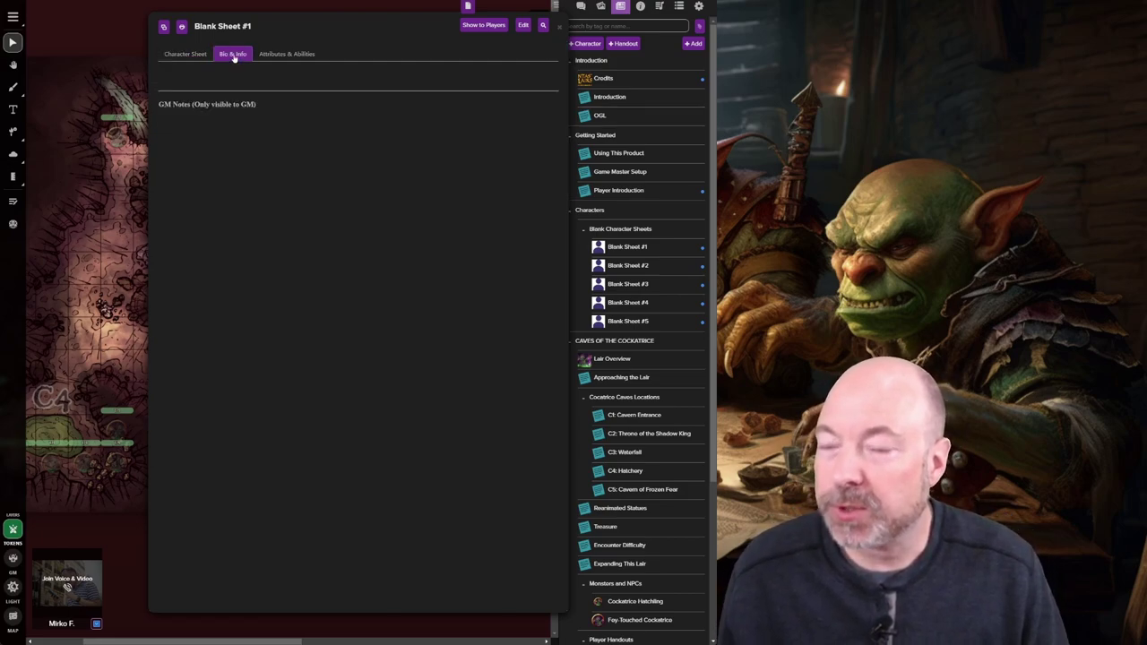
{"action": "left_click", "coordinate": [291, 54]}
{"action": "left_click", "coordinate": [224, 56]}
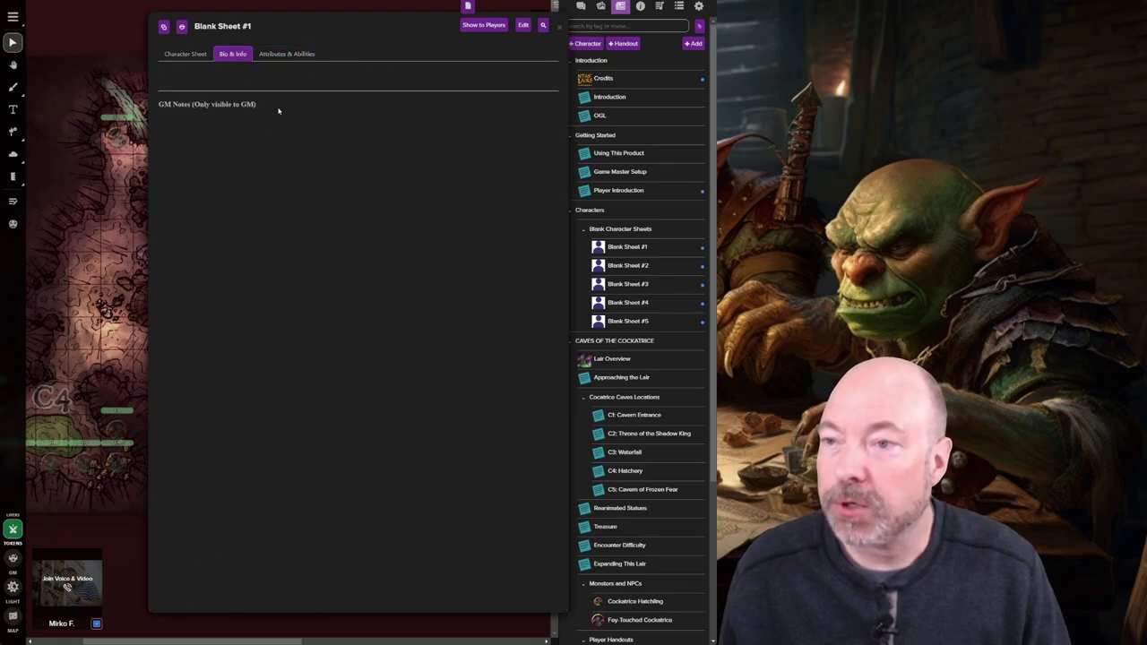
{"action": "left_click", "coordinate": [291, 55]}
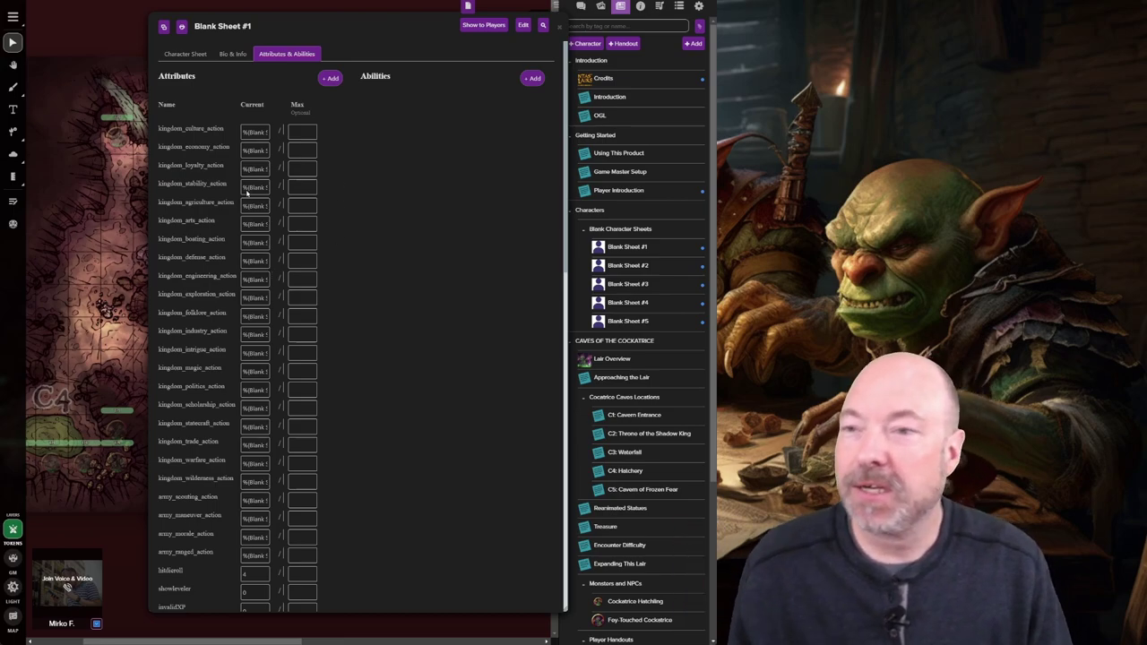
{"action": "left_click", "coordinate": [230, 56]}
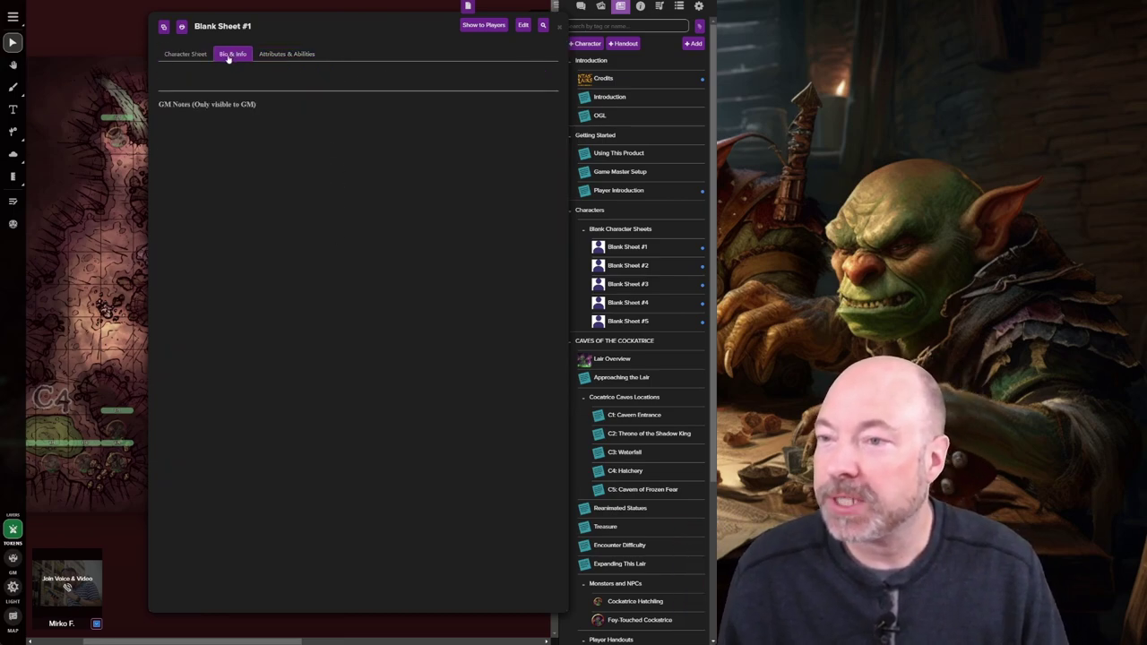
{"action": "left_click", "coordinate": [184, 54]}
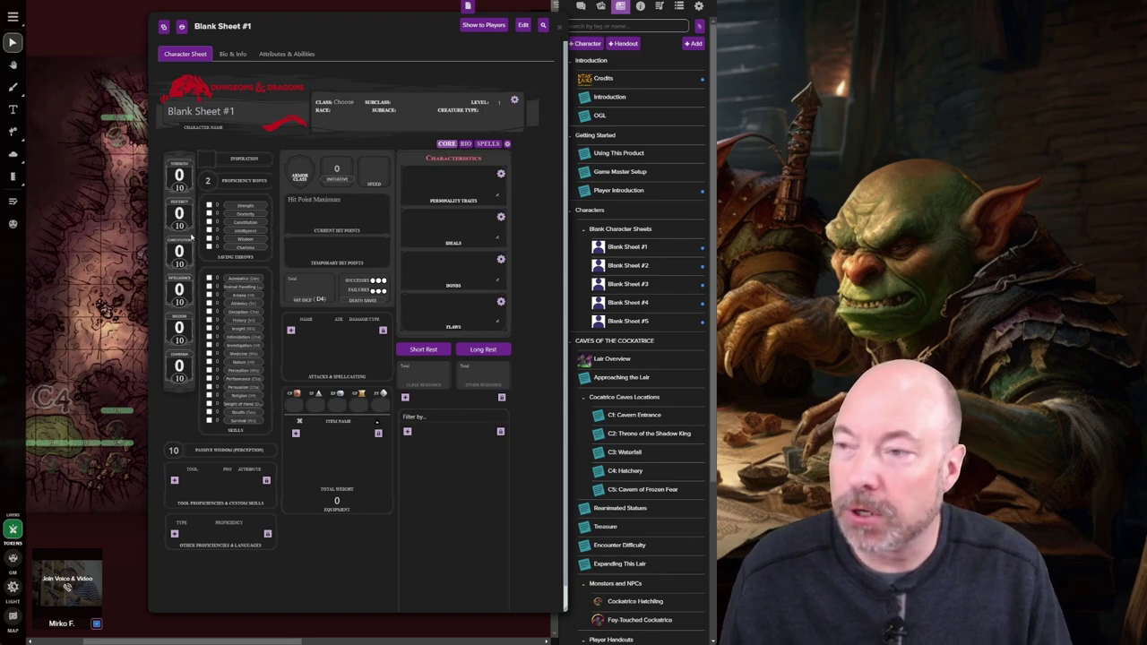
- Close the Blank Sheet #1 character sheet window
{"action": "left_click", "coordinate": [561, 27]}
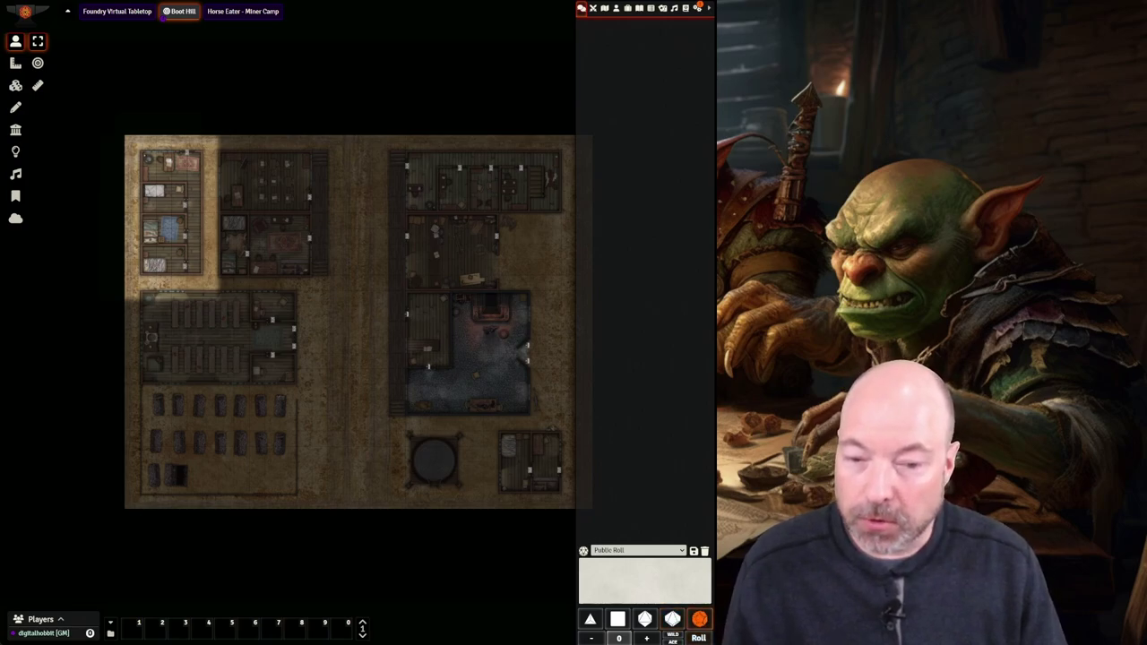
- Add a fourth d12 in the dice tray and roll 4d12 to chat, totalling 32
{"action": "left_click", "coordinate": [699, 618]}
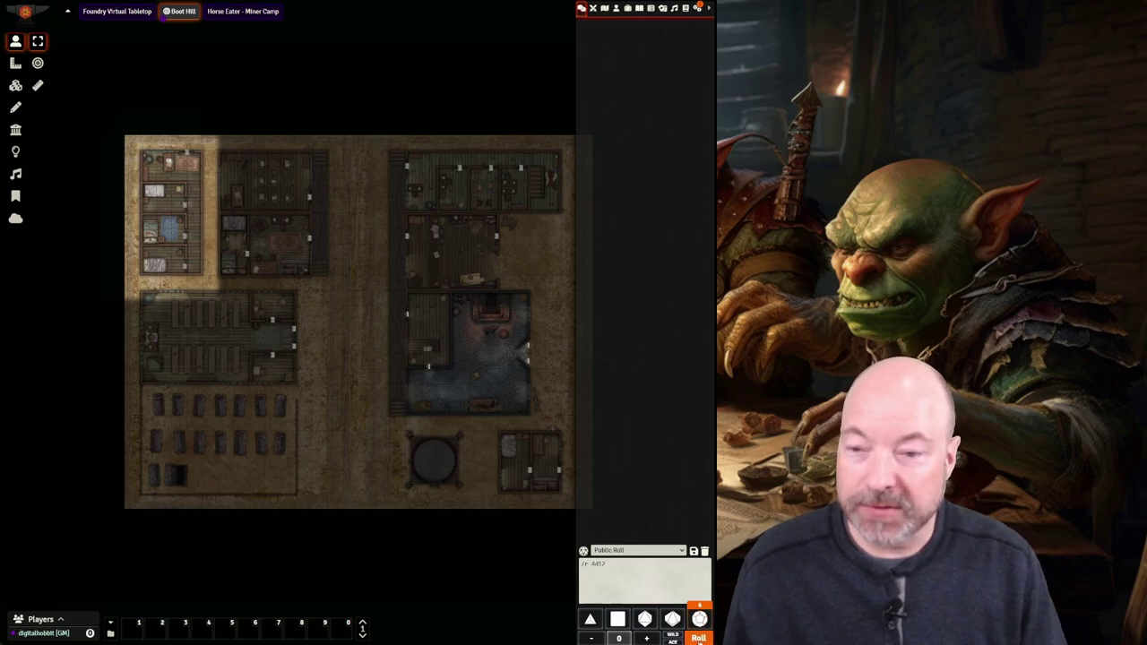
{"action": "left_click", "coordinate": [698, 637]}
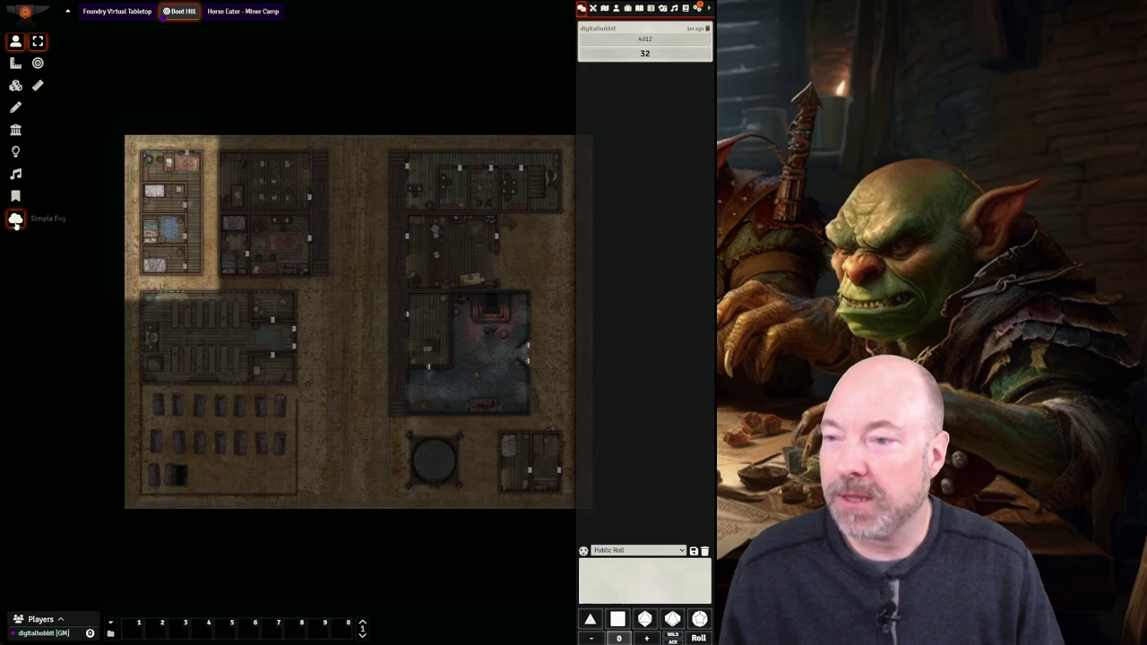
- Use Simple Fog's Box tool to reveal the long hall and the graveyard beneath it
{"action": "left_click", "coordinate": [16, 220]}
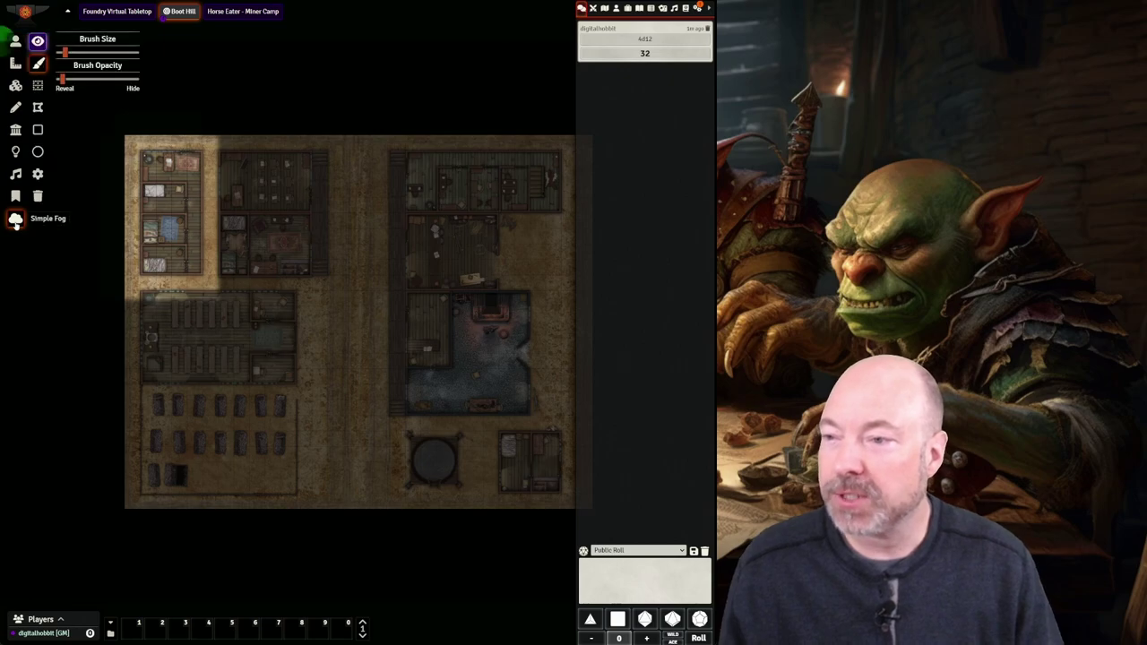
{"action": "left_click", "coordinate": [37, 130]}
{"action": "left_click_drag", "start_coordinate": [157, 279], "coordinate": [260, 359]}
{"action": "left_click_drag", "start_coordinate": [132, 288], "coordinate": [320, 359]}
{"action": "left_click_drag", "start_coordinate": [123, 359], "coordinate": [315, 509]}
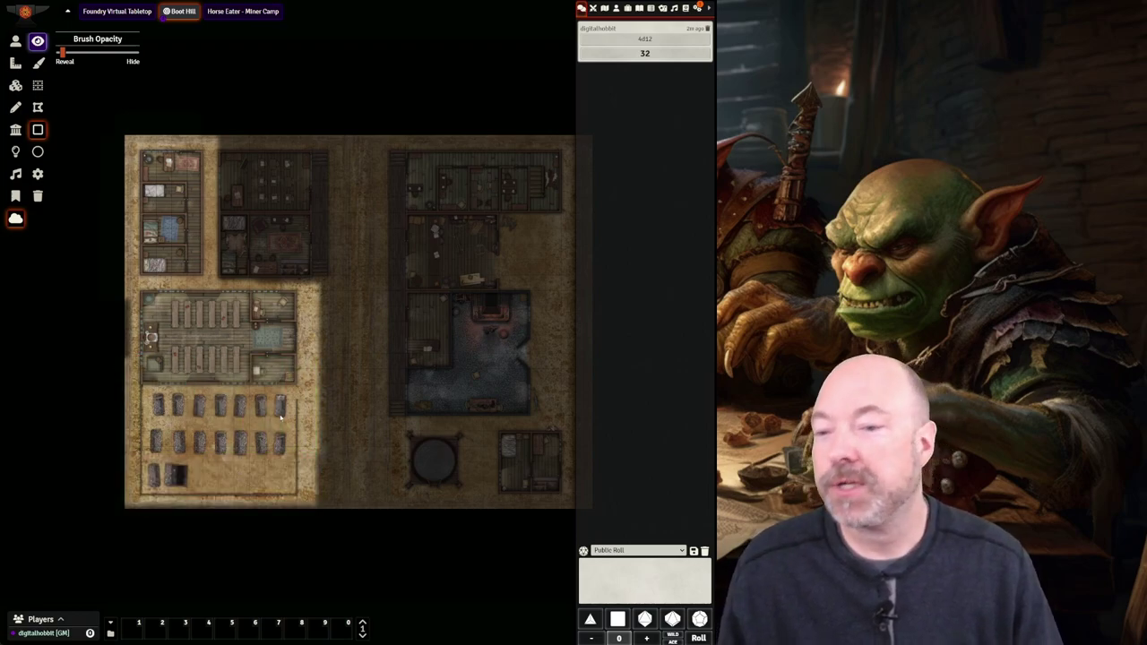
{"action": "left_click", "coordinate": [592, 8]}
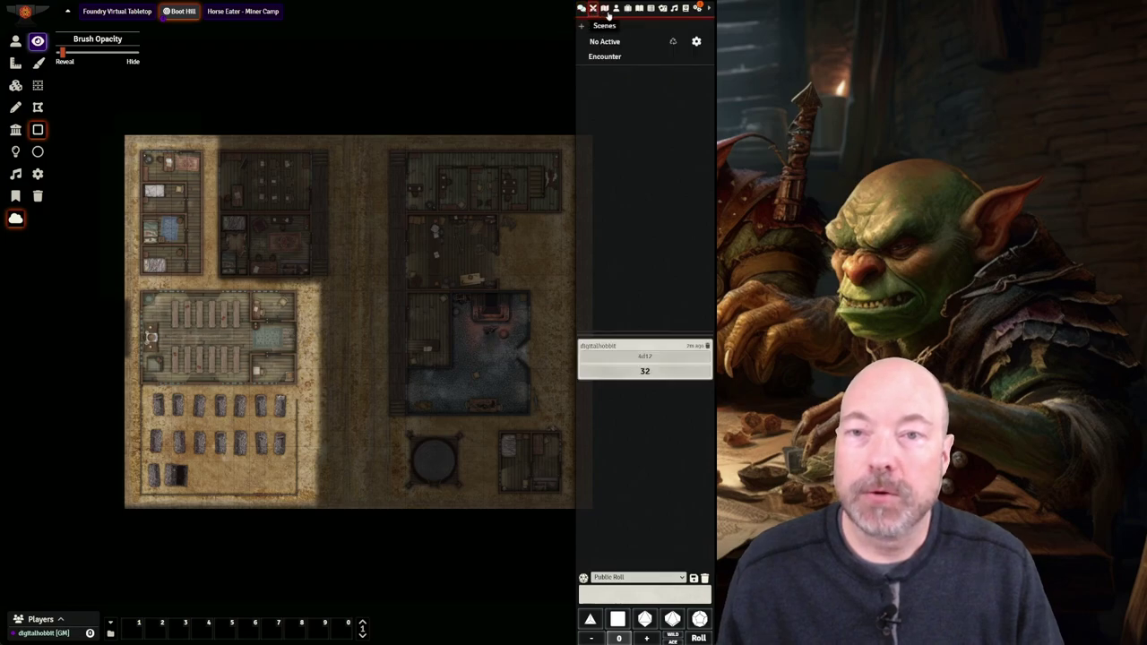
{"action": "left_click", "coordinate": [606, 10]}
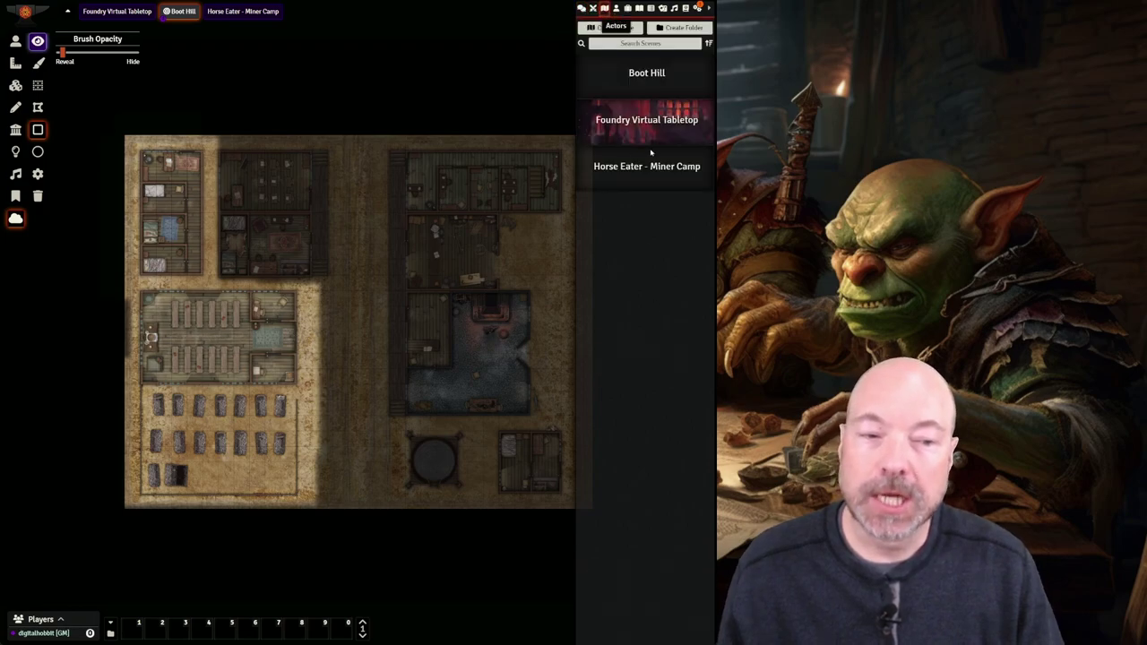
{"action": "left_click", "coordinate": [616, 9]}
{"action": "left_click", "coordinate": [622, 63]}
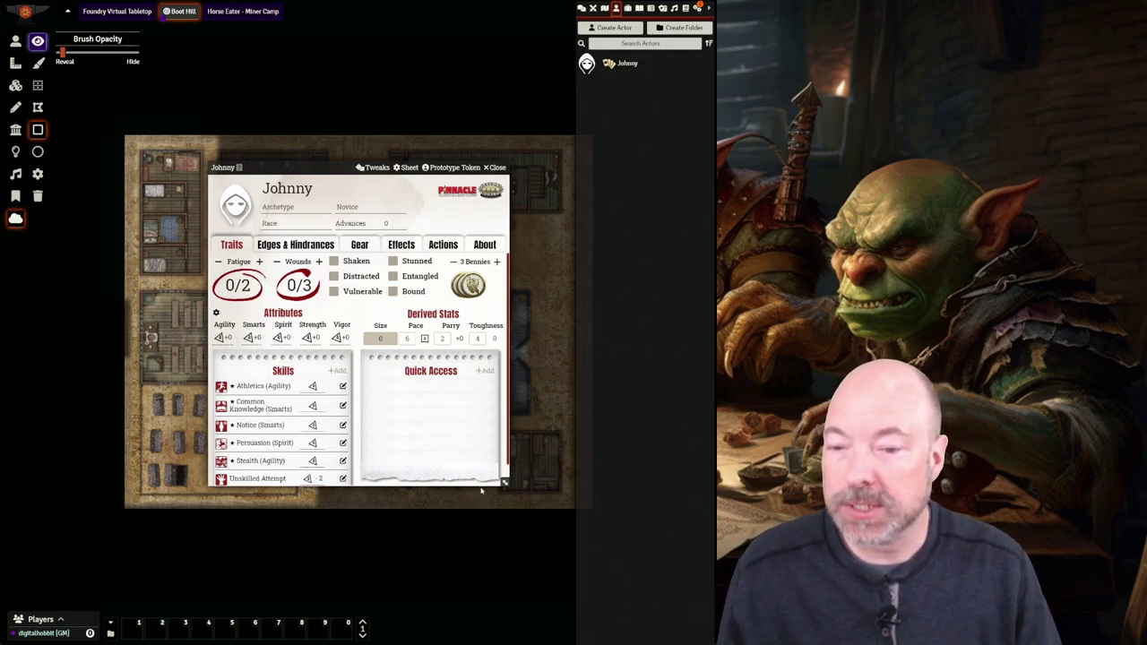
{"action": "left_click", "coordinate": [314, 245]}
{"action": "left_click", "coordinate": [359, 244]}
{"action": "left_click", "coordinate": [398, 245]}
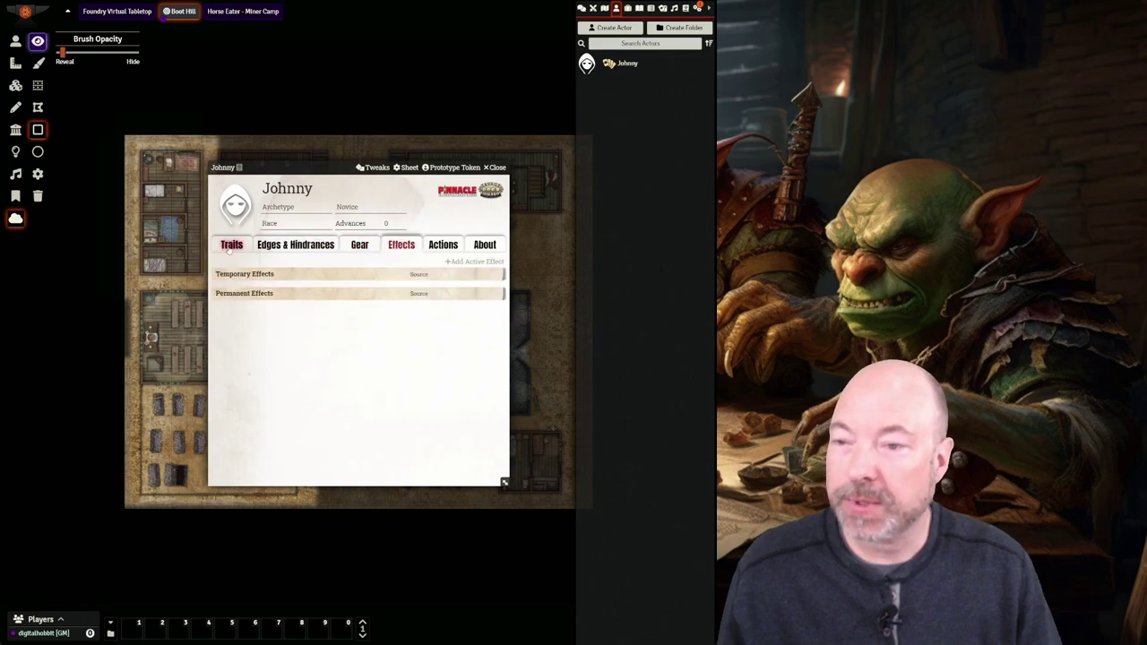
{"action": "left_click", "coordinate": [230, 250]}
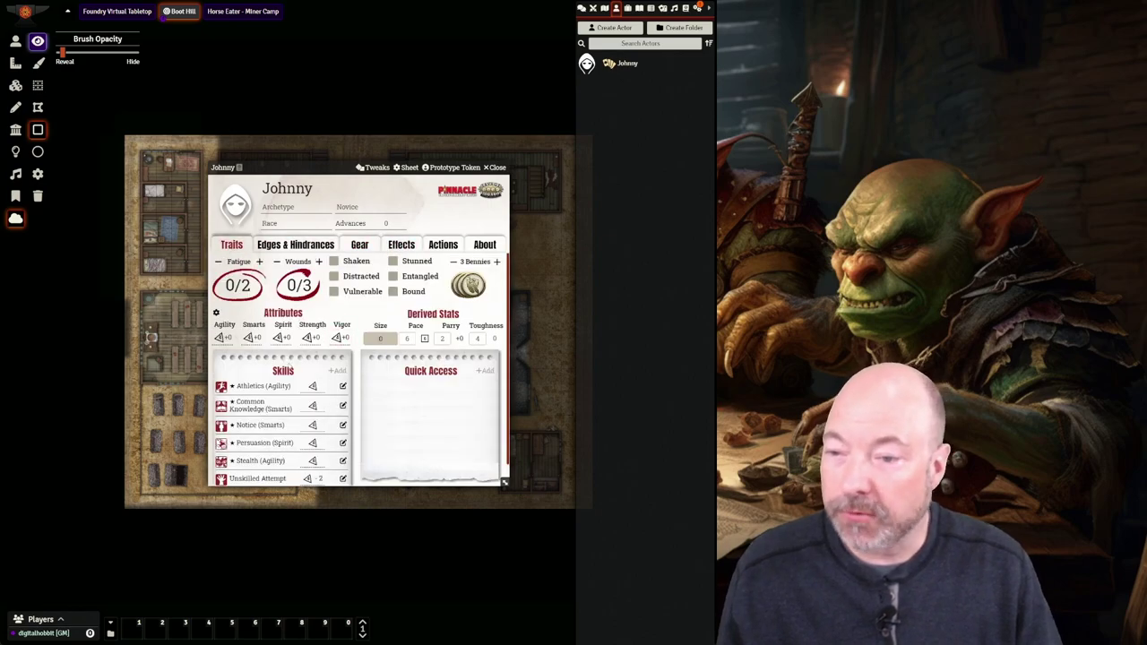
{"action": "scroll", "coordinate": [323, 403], "scroll_direction": "down", "scroll_amount": 1}
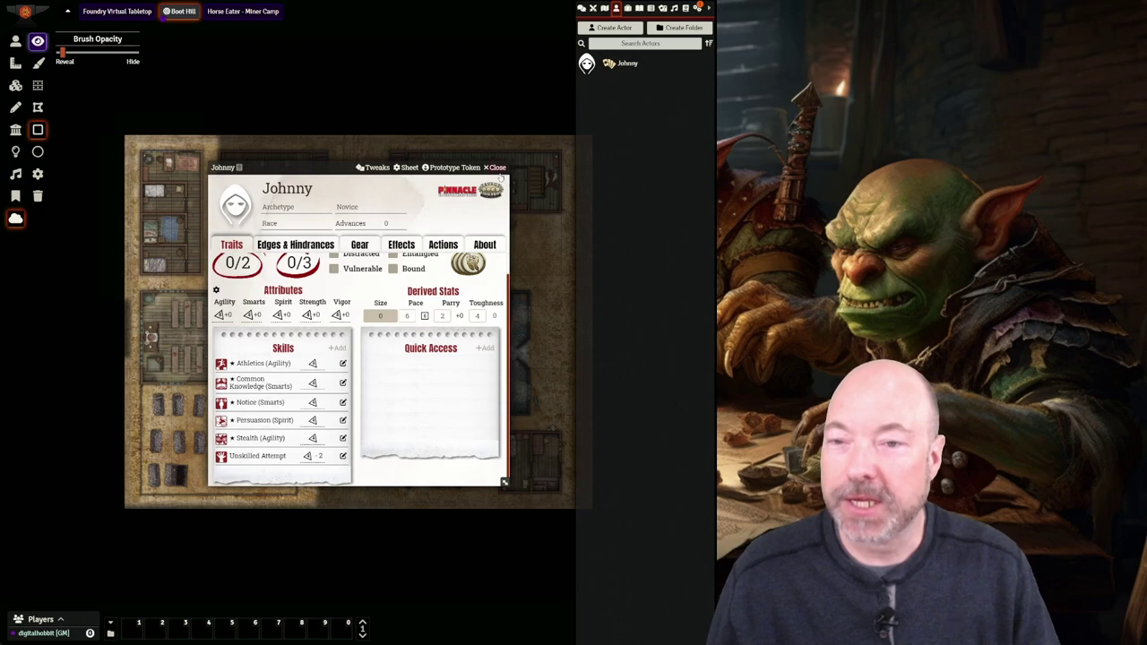
{"action": "left_click", "coordinate": [498, 168]}
{"action": "left_click", "coordinate": [581, 8]}
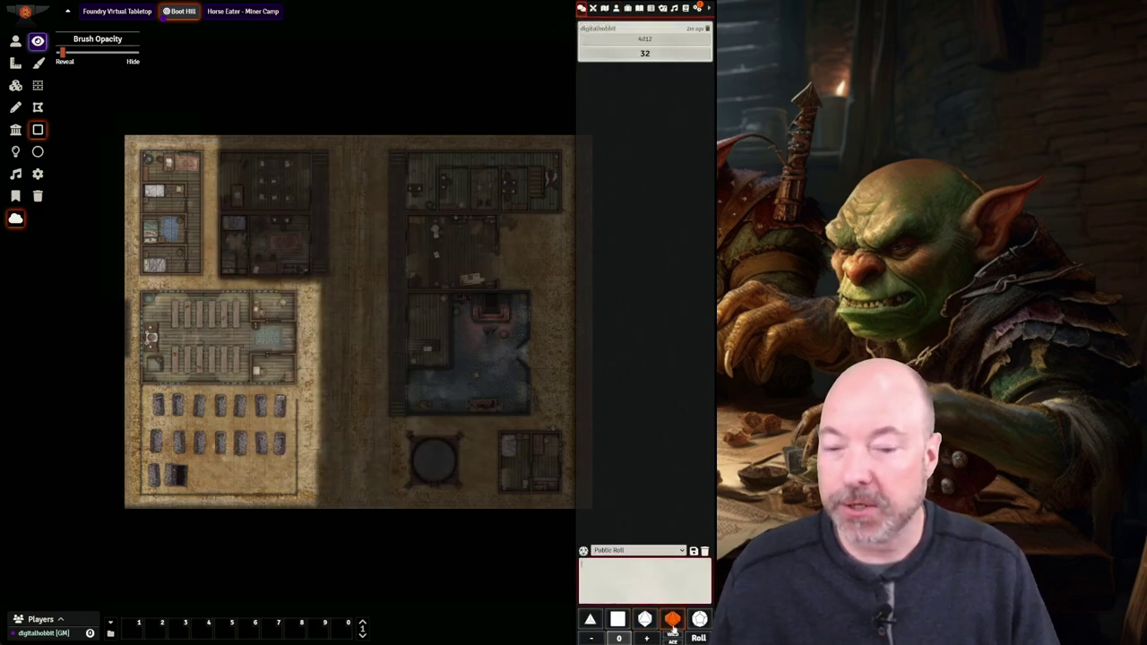
- Queue 4d6 in the dice tray and roll them onto the map for a total of 13
{"action": "double_click", "coordinate": [618, 620]}
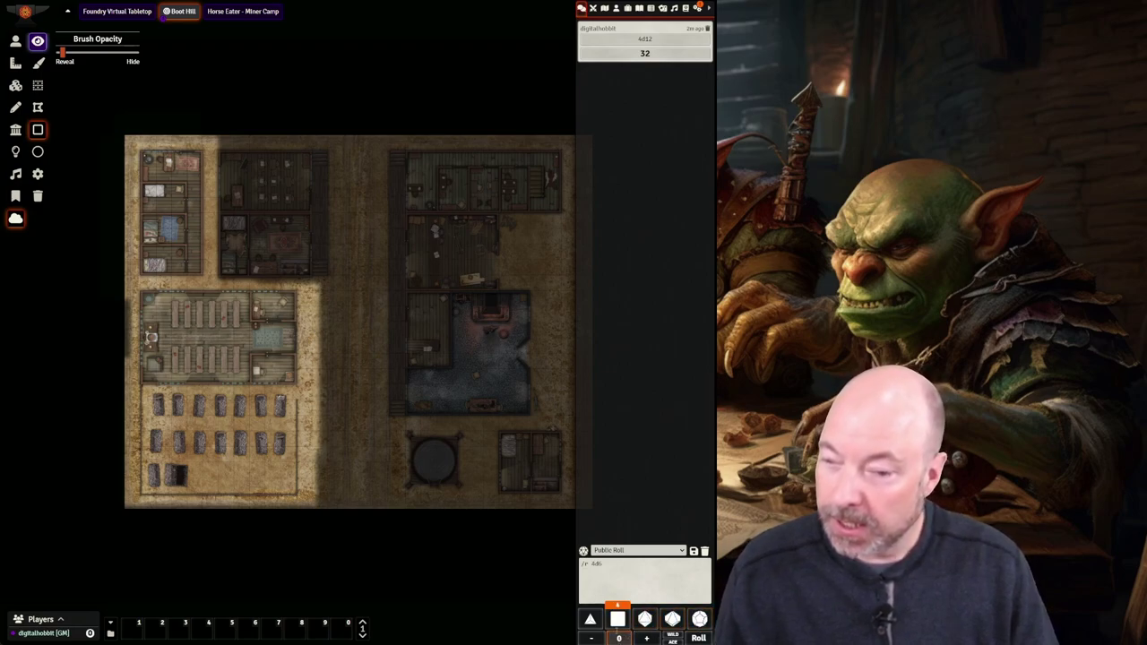
{"action": "left_click", "coordinate": [698, 638]}
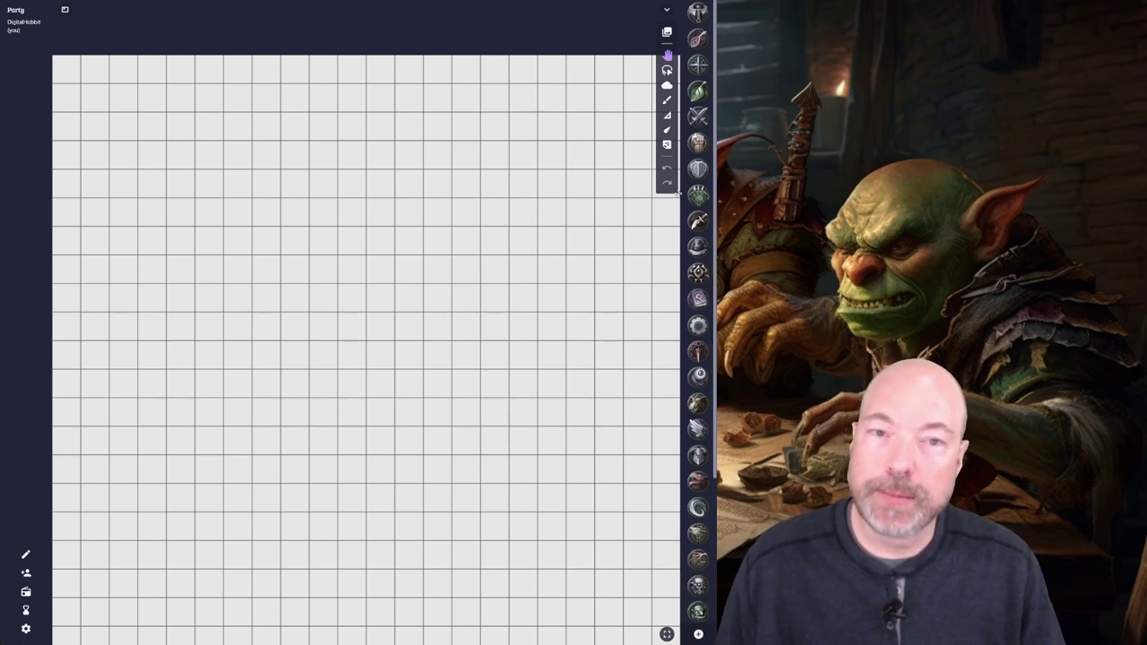
- Pick the Grass tile from the map list and confirm it as the room's backdrop
{"action": "left_click", "coordinate": [666, 33]}
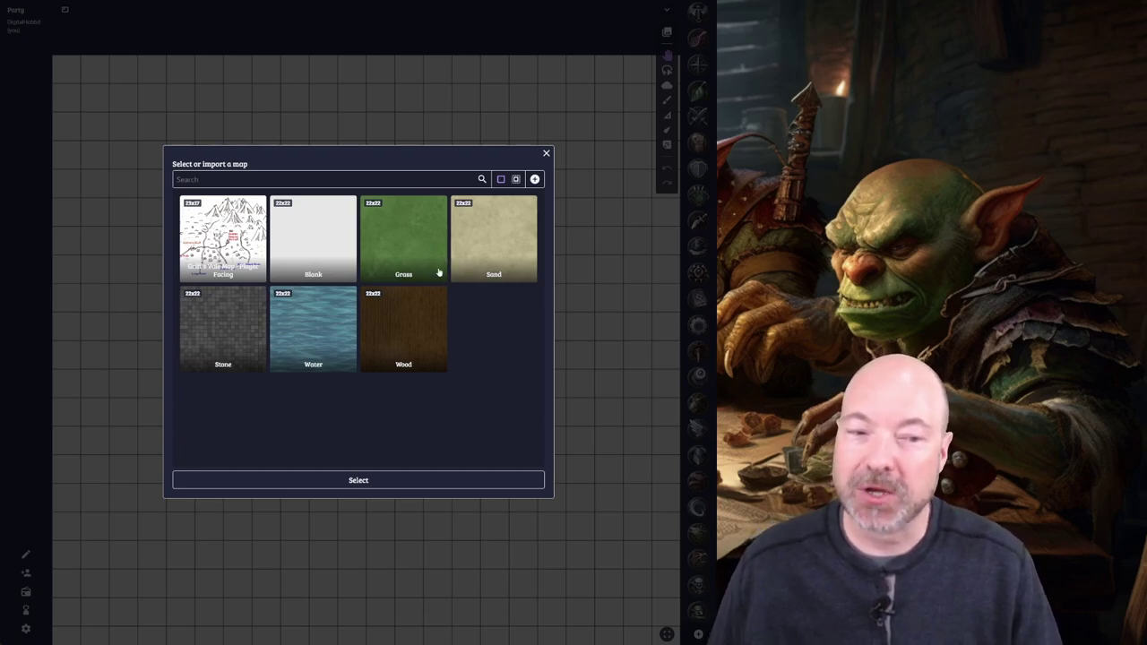
{"action": "left_click", "coordinate": [426, 240]}
{"action": "left_click", "coordinate": [384, 480]}
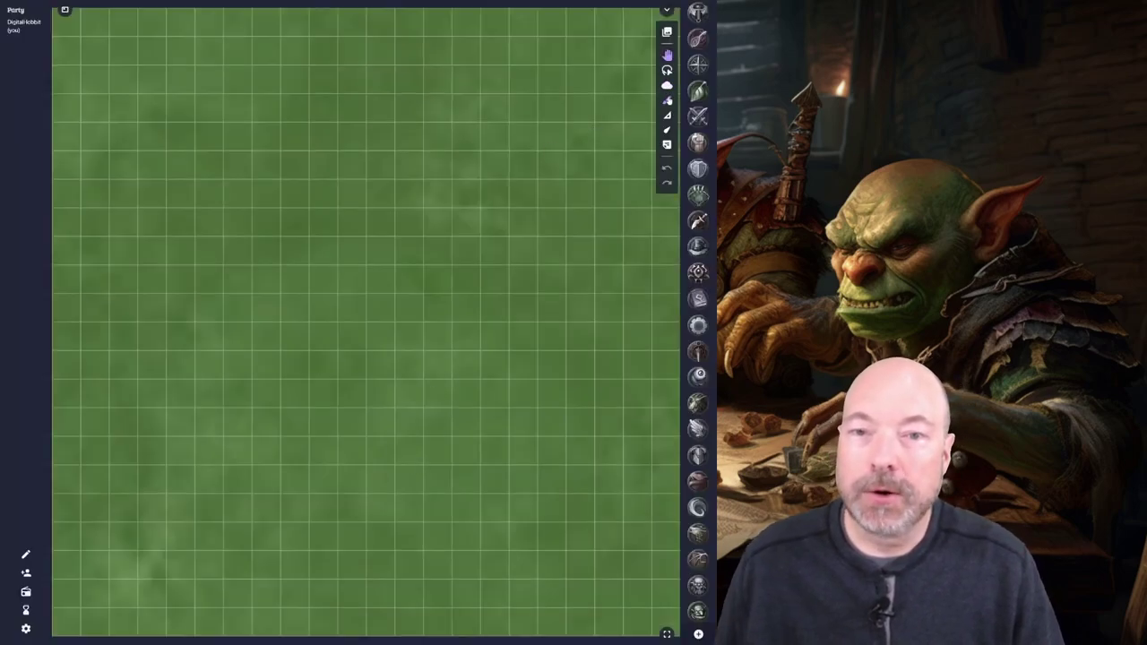
- With the blue freehand pen, draw two wavy river-bank lines from the map's top edge to its bottom edge
{"action": "left_click", "coordinate": [667, 102]}
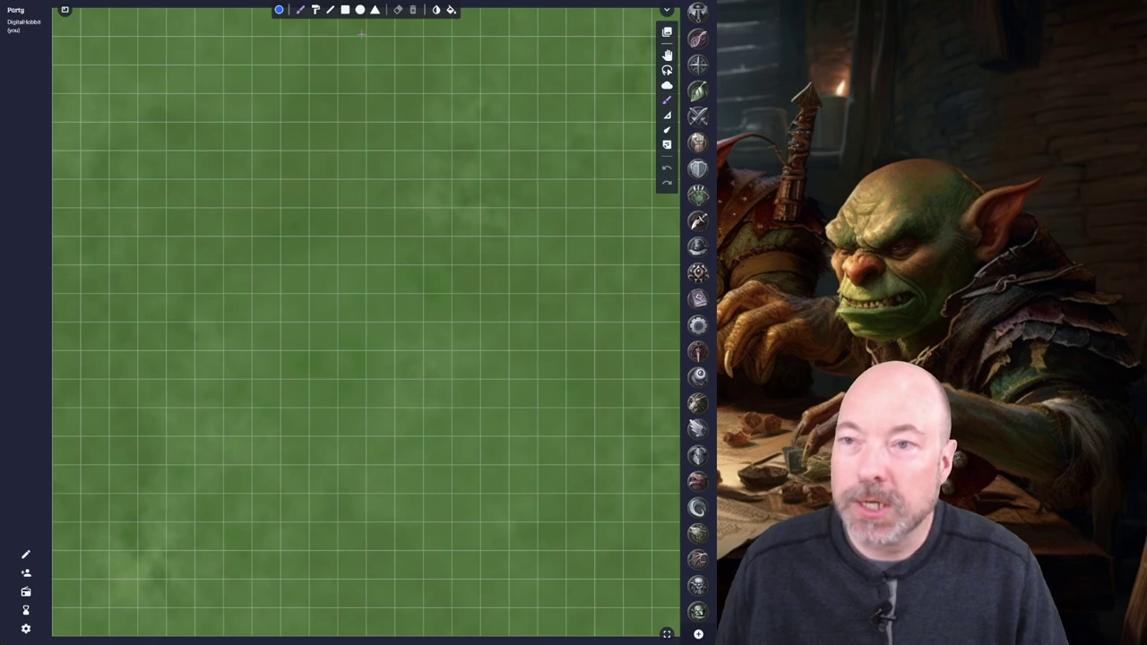
{"action": "left_click", "coordinate": [280, 11]}
{"action": "left_click", "coordinate": [280, 11]}
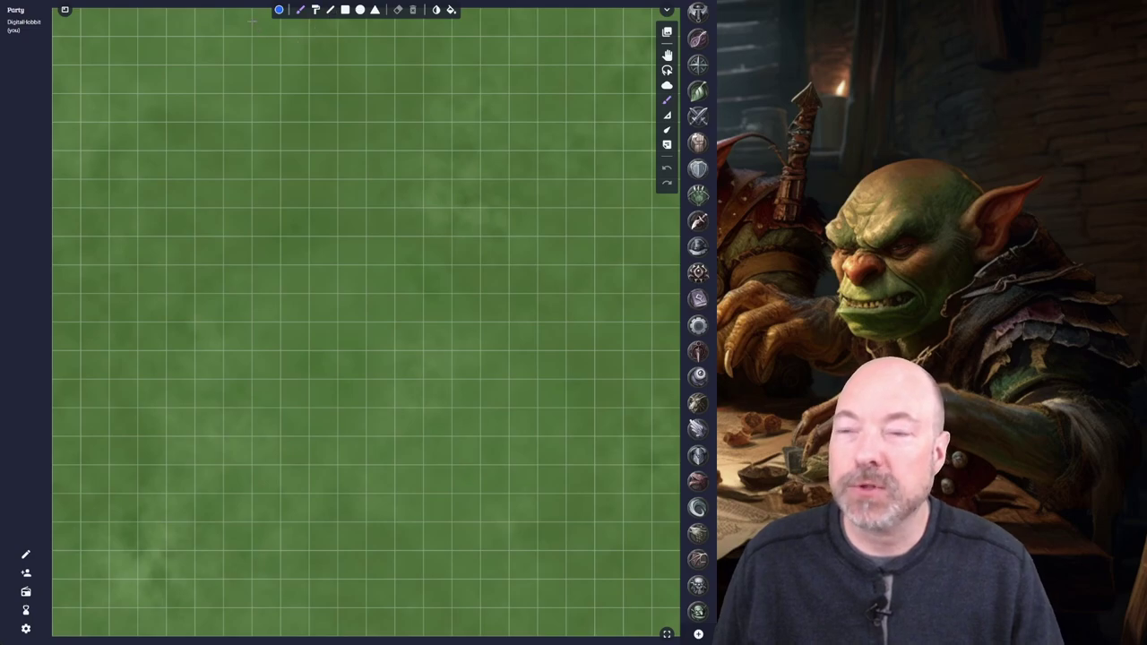
{"action": "mouse_move", "coordinate": [262, 10]}
{"action": "left_mouse_down"}
{"action": "mouse_move", "coordinate": [293, 60]}
{"action": "mouse_move", "coordinate": [327, 283]}
{"action": "left_mouse_up"}
{"action": "left_click_drag", "start_coordinate": [337, 442], "coordinate": [360, 641]}
{"action": "left_click_drag", "start_coordinate": [310, 19], "coordinate": [371, 118]}
{"action": "left_click_drag", "start_coordinate": [376, 301], "coordinate": [400, 413]}
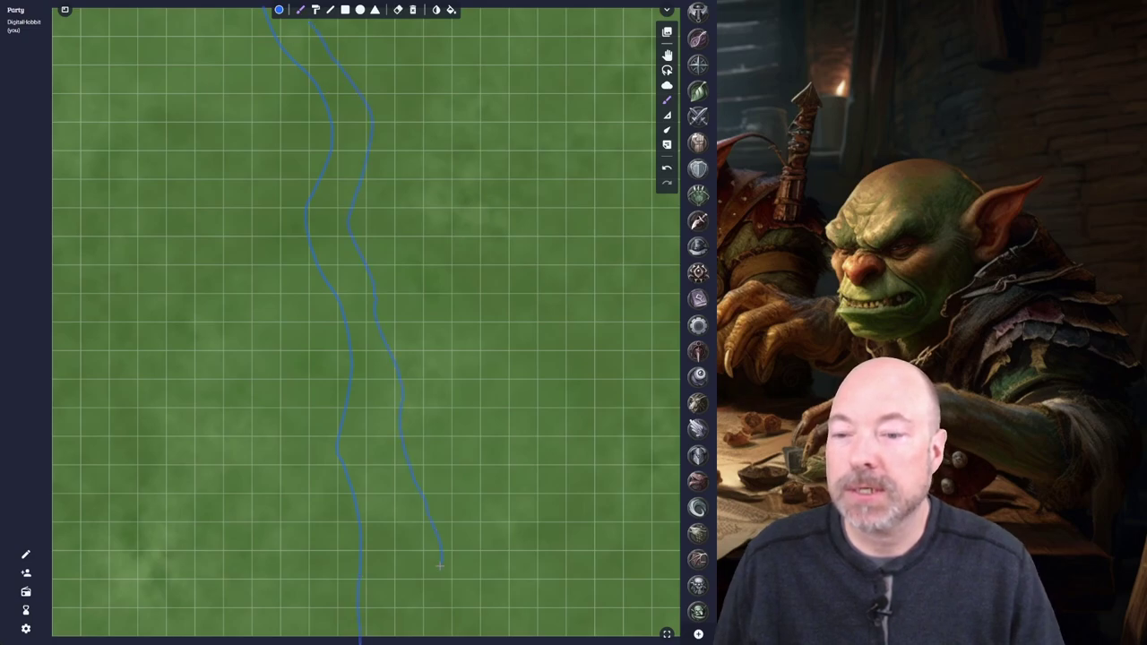
{"action": "left_click_drag", "start_coordinate": [419, 601], "coordinate": [439, 641]}
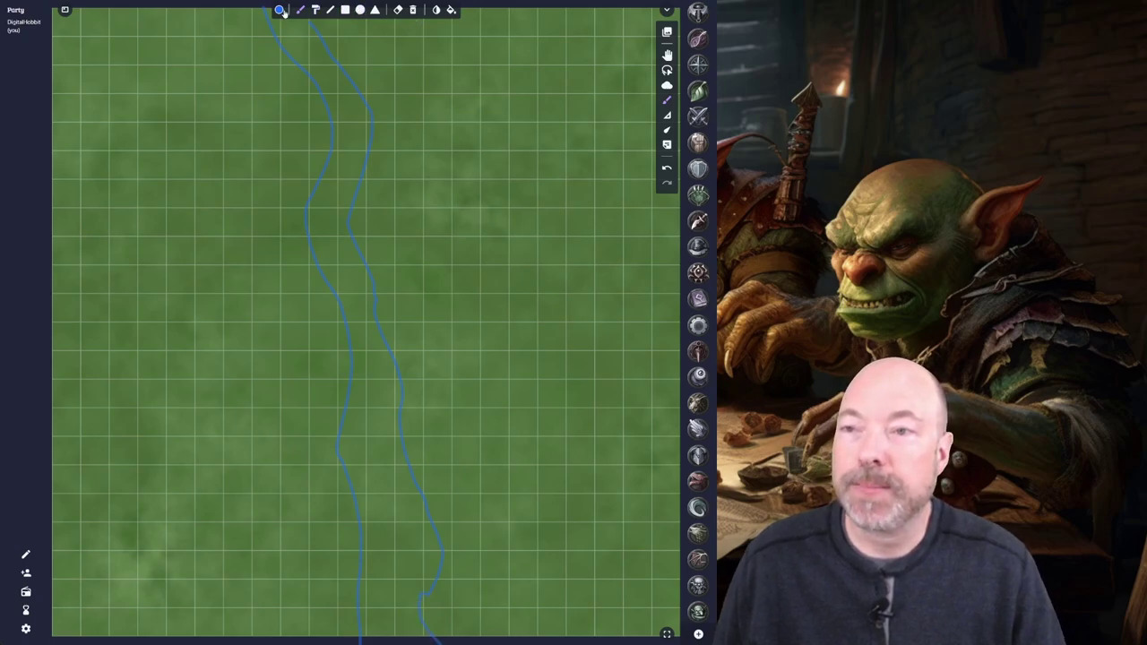
- Set the drawing colour to green and switch to the circle shape
{"action": "left_click", "coordinate": [281, 10]}
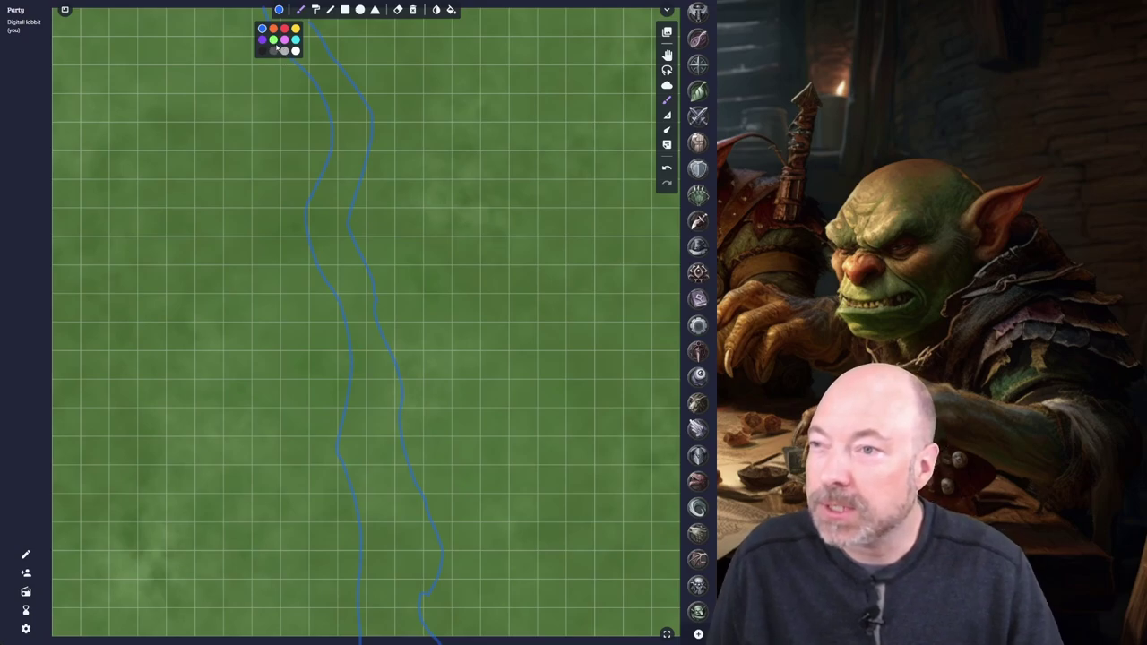
{"action": "left_click", "coordinate": [273, 39]}
{"action": "left_click", "coordinate": [360, 9]}
- Draw four green circles on the map, two on each side of the blue river
{"action": "left_click_drag", "start_coordinate": [95, 86], "coordinate": [134, 99]}
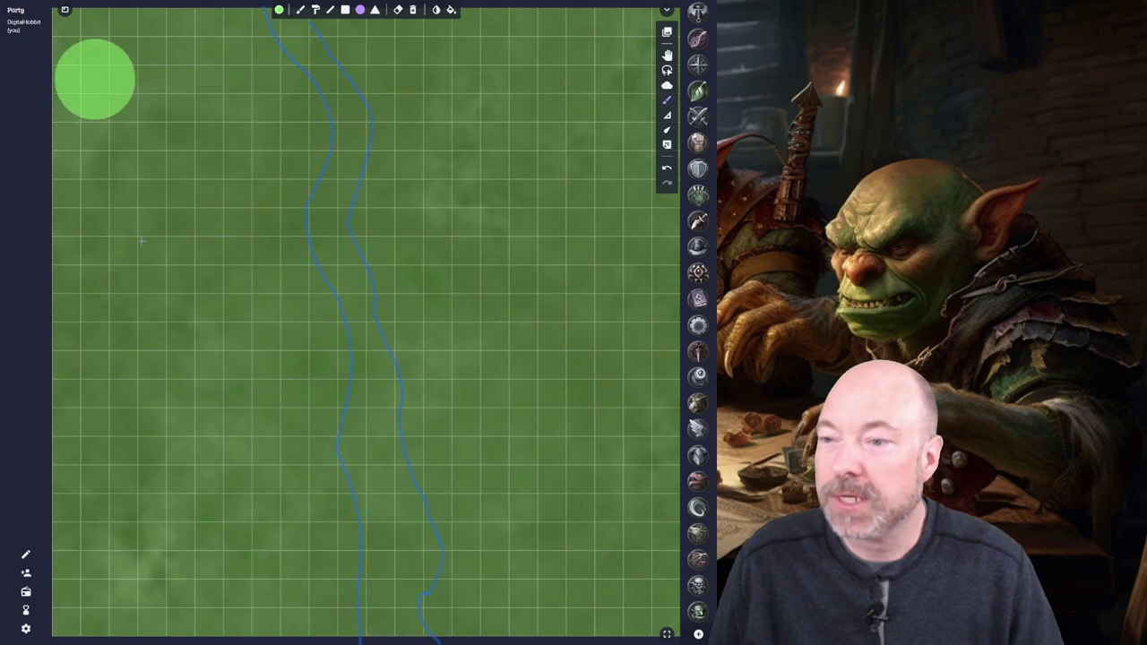
{"action": "left_click_drag", "start_coordinate": [123, 479], "coordinate": [200, 500]}
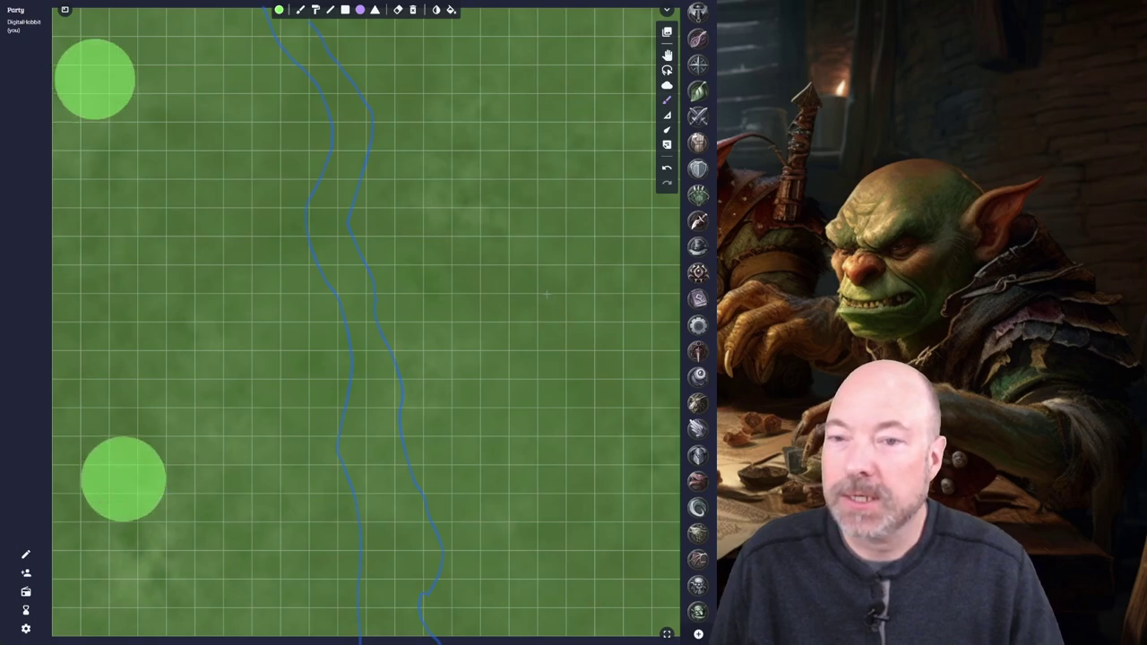
{"action": "left_click_drag", "start_coordinate": [549, 185], "coordinate": [588, 191]}
{"action": "left_click_drag", "start_coordinate": [565, 550], "coordinate": [622, 573]}
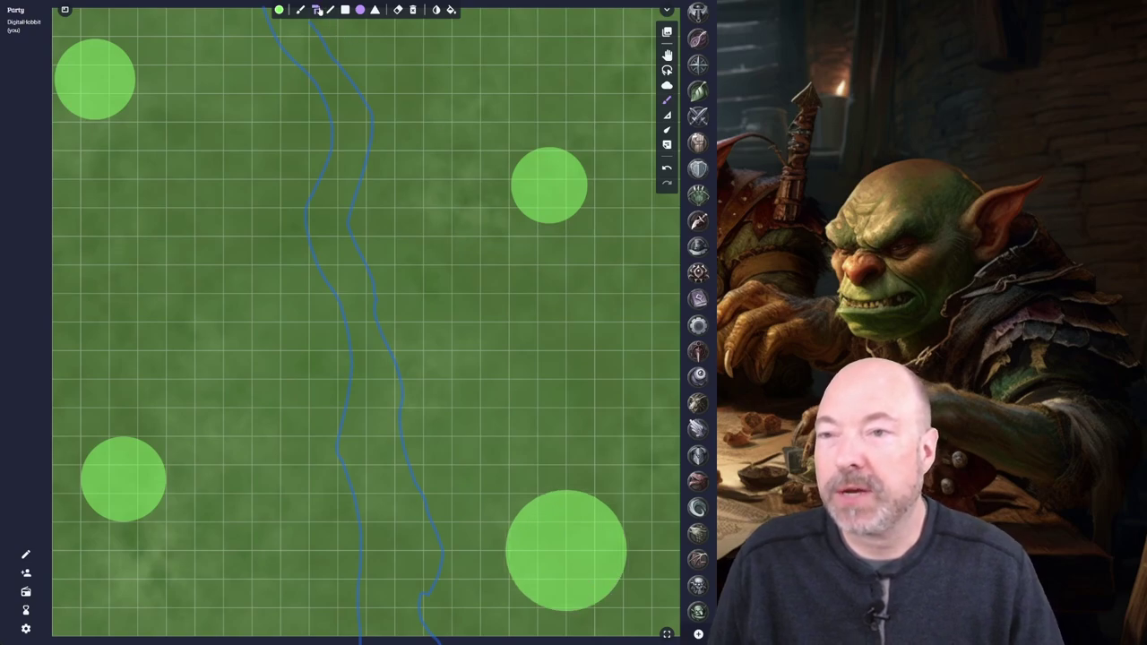
{"action": "left_click", "coordinate": [278, 10]}
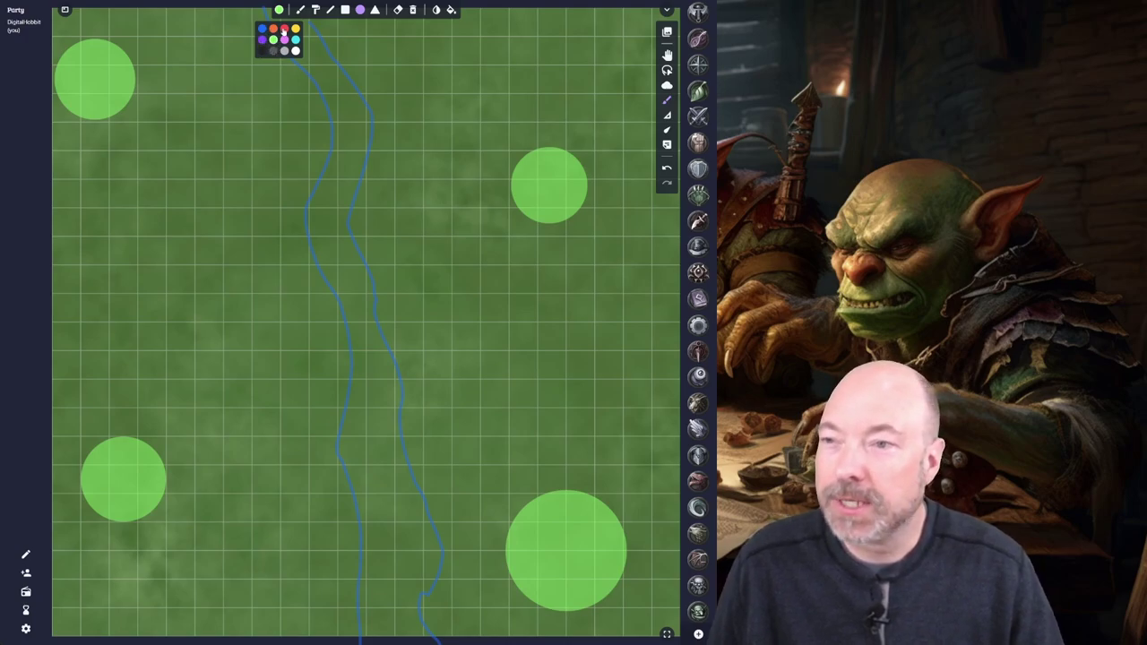
- Pick orange and draw two freehand outlines, one left and one right of the river
{"action": "left_click", "coordinate": [273, 30]}
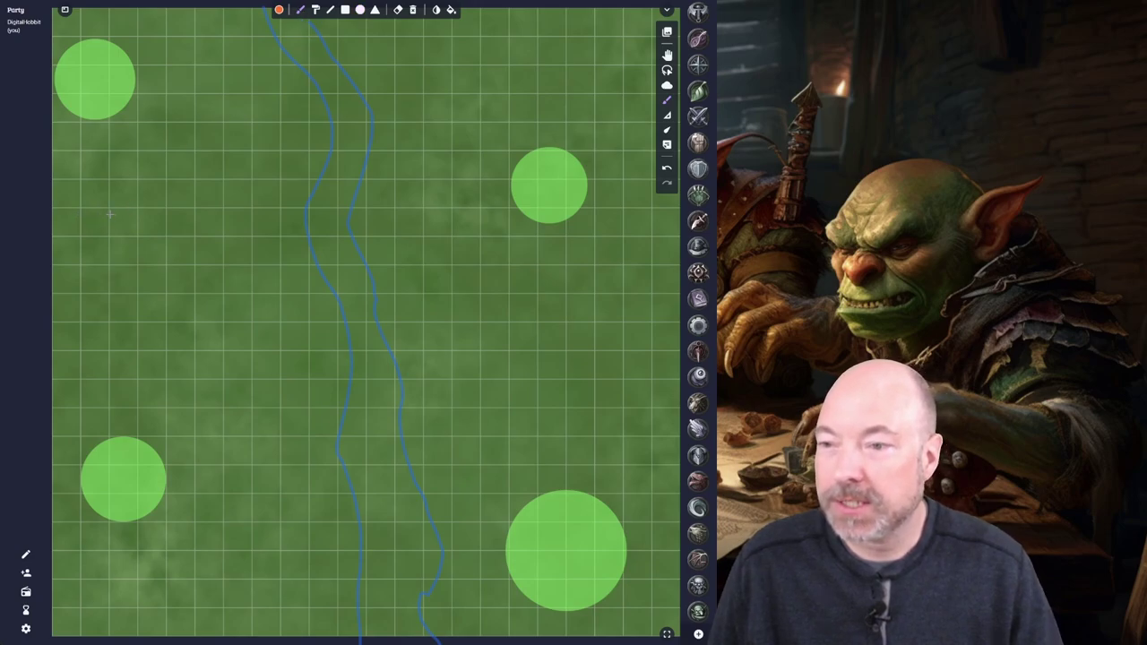
{"action": "mouse_move", "coordinate": [108, 211]}
{"action": "left_mouse_down"}
{"action": "mouse_move", "coordinate": [197, 235]}
{"action": "mouse_move", "coordinate": [225, 352]}
{"action": "mouse_move", "coordinate": [113, 316]}
{"action": "mouse_move", "coordinate": [95, 225]}
{"action": "mouse_move", "coordinate": [136, 213]}
{"action": "left_mouse_up"}
{"action": "mouse_move", "coordinate": [435, 305]}
{"action": "left_mouse_down"}
{"action": "mouse_move", "coordinate": [531, 279]}
{"action": "mouse_move", "coordinate": [629, 365]}
{"action": "mouse_move", "coordinate": [557, 453]}
{"action": "mouse_move", "coordinate": [442, 328]}
{"action": "mouse_move", "coordinate": [445, 301]}
{"action": "left_mouse_up"}
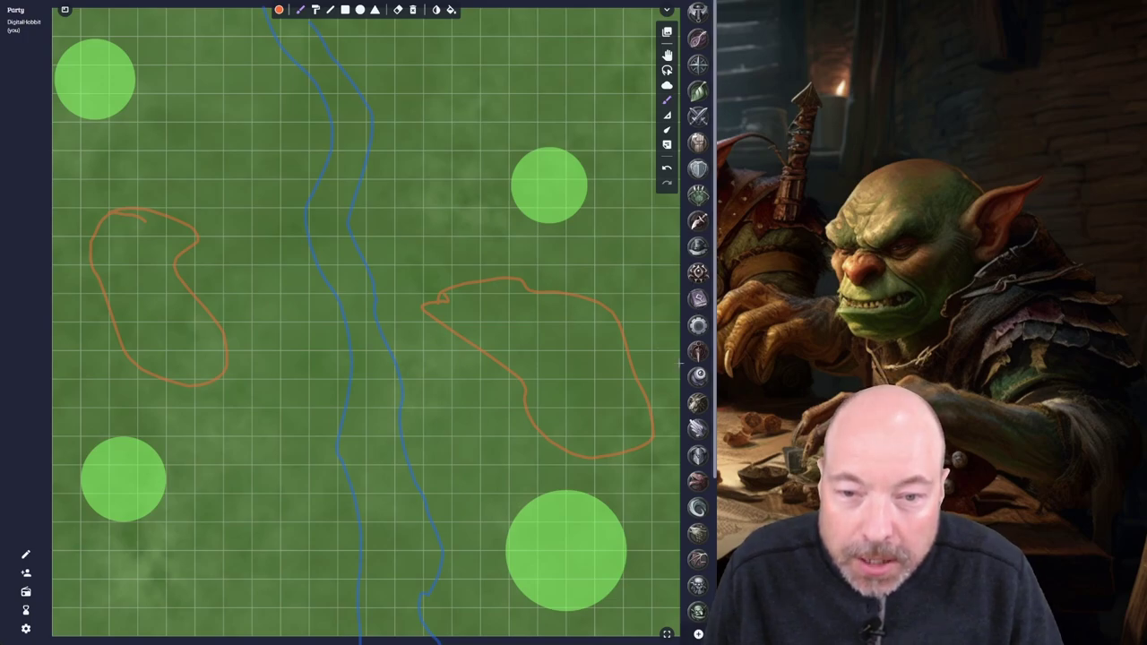
- Place five goblin tokens along the bottom of the right orange outline
{"action": "scroll", "coordinate": [698, 313], "scroll_direction": "down", "scroll_amount": 1}
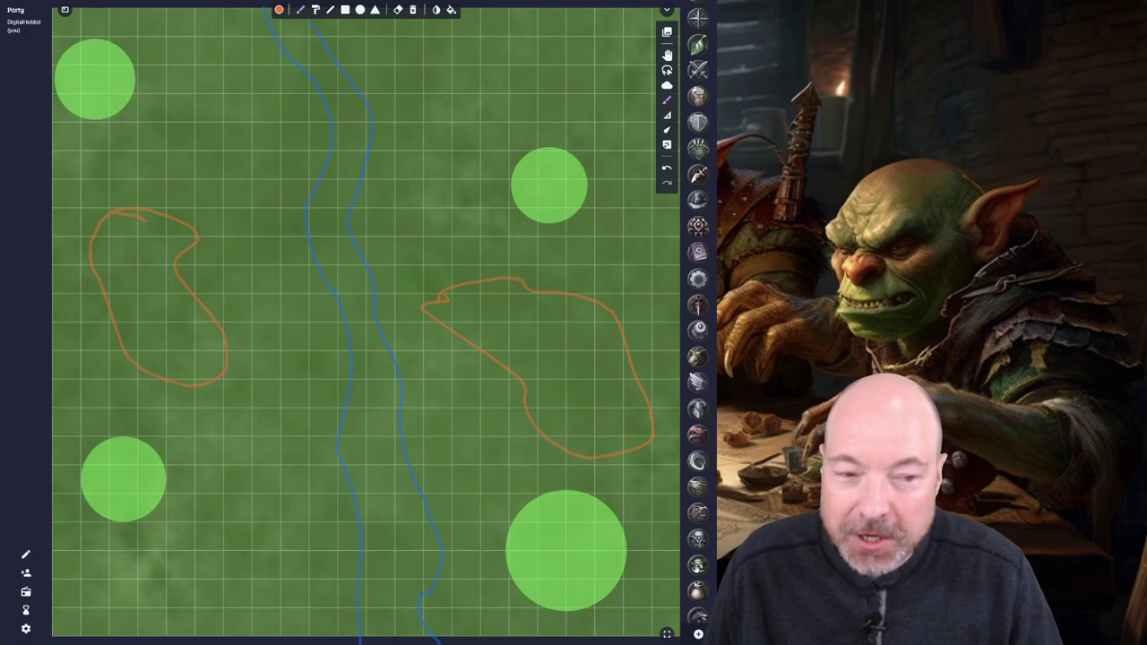
{"action": "left_click_drag", "start_coordinate": [697, 564], "coordinate": [555, 458]}
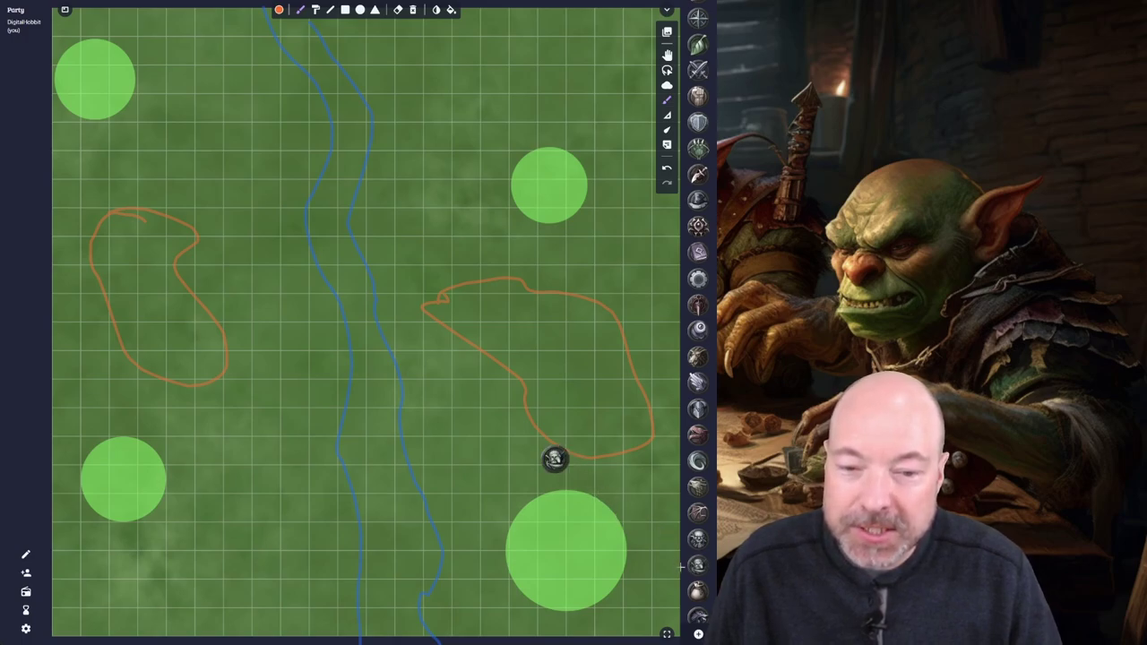
{"action": "left_click_drag", "start_coordinate": [697, 565], "coordinate": [625, 467]}
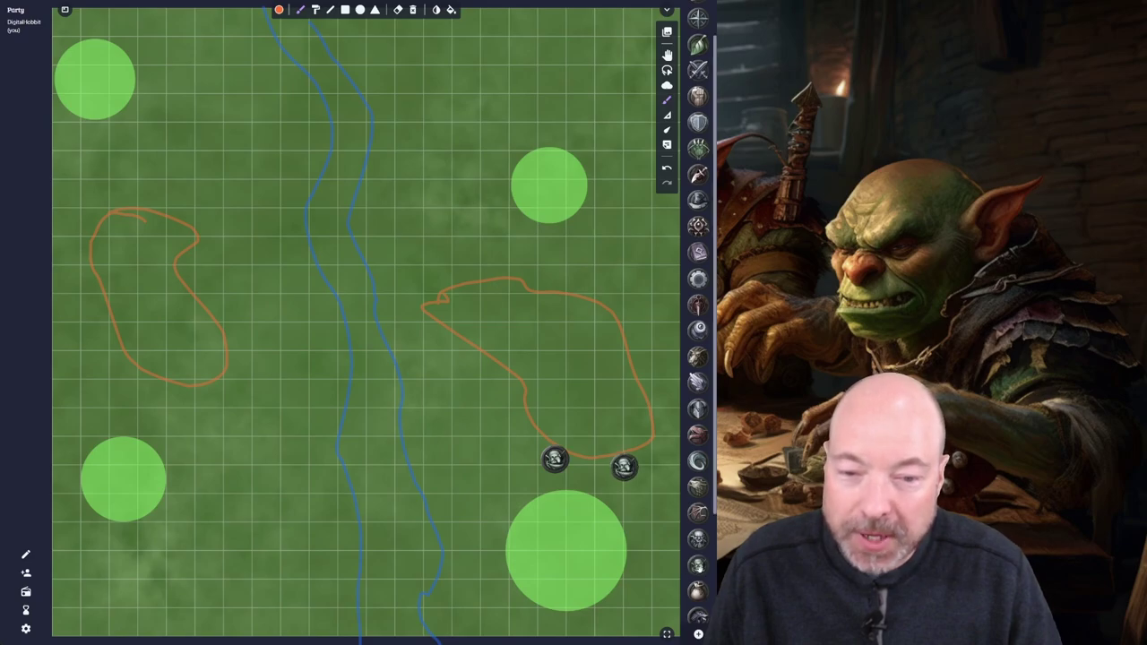
{"action": "left_click_drag", "start_coordinate": [697, 566], "coordinate": [655, 452]}
{"action": "left_click_drag", "start_coordinate": [697, 567], "coordinate": [660, 475]}
{"action": "left_click_drag", "start_coordinate": [697, 566], "coordinate": [667, 430]}
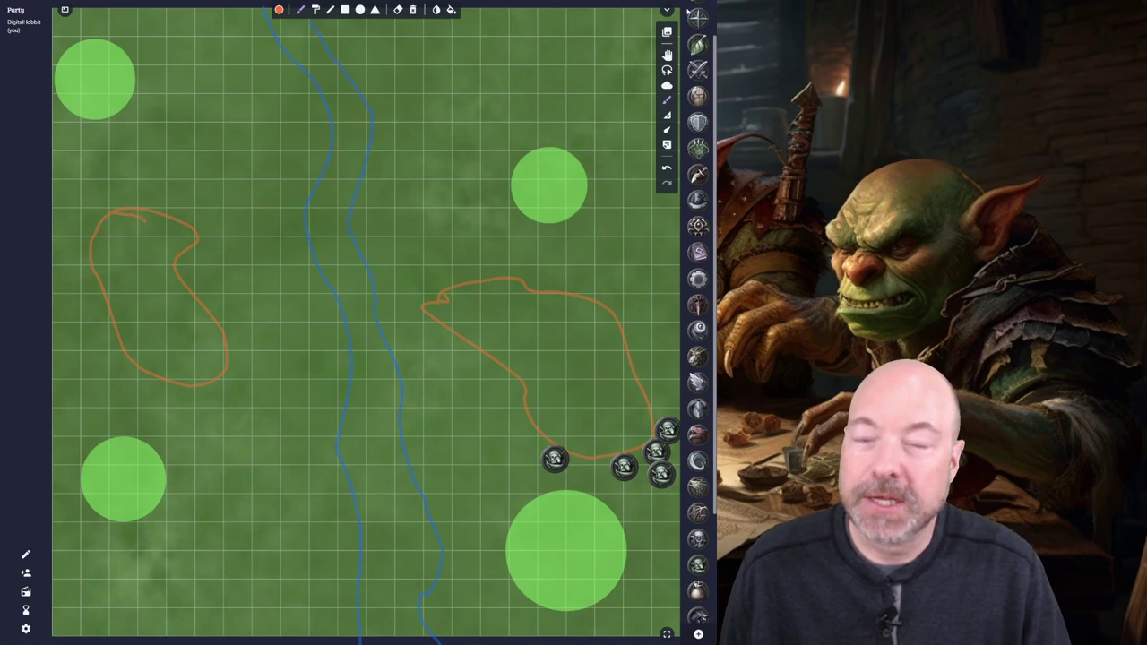
- Place three tokens beside the top-left green circle and one more token on the map
{"action": "scroll", "coordinate": [704, 61], "scroll_direction": "up", "scroll_amount": 1}
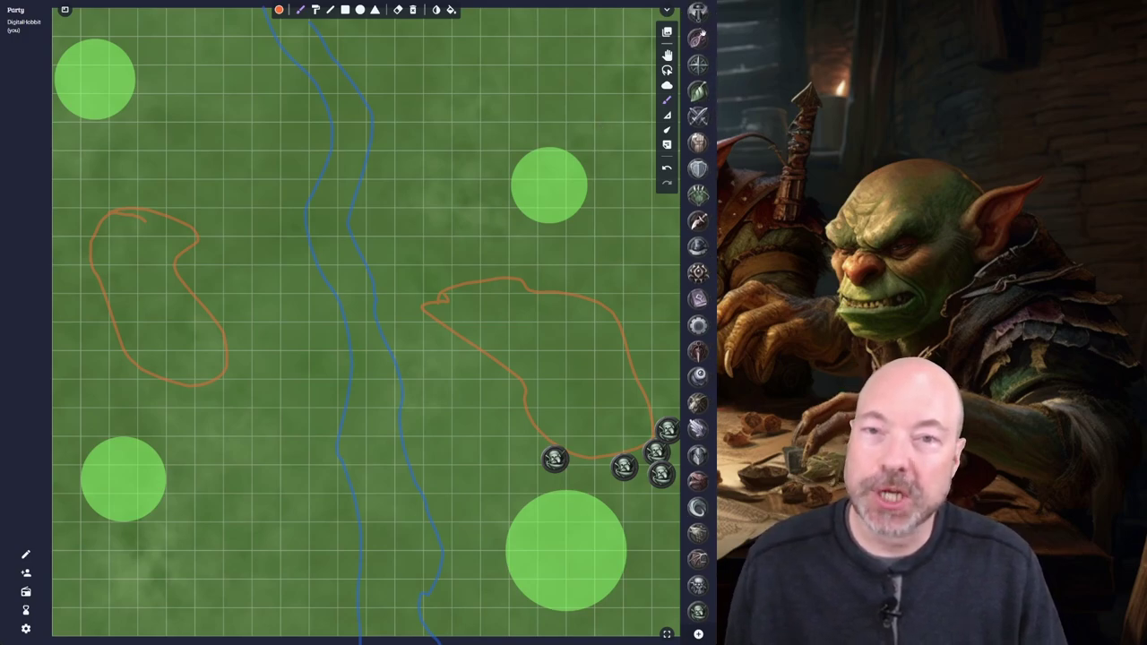
{"action": "left_click_drag", "start_coordinate": [697, 16], "coordinate": [173, 82]}
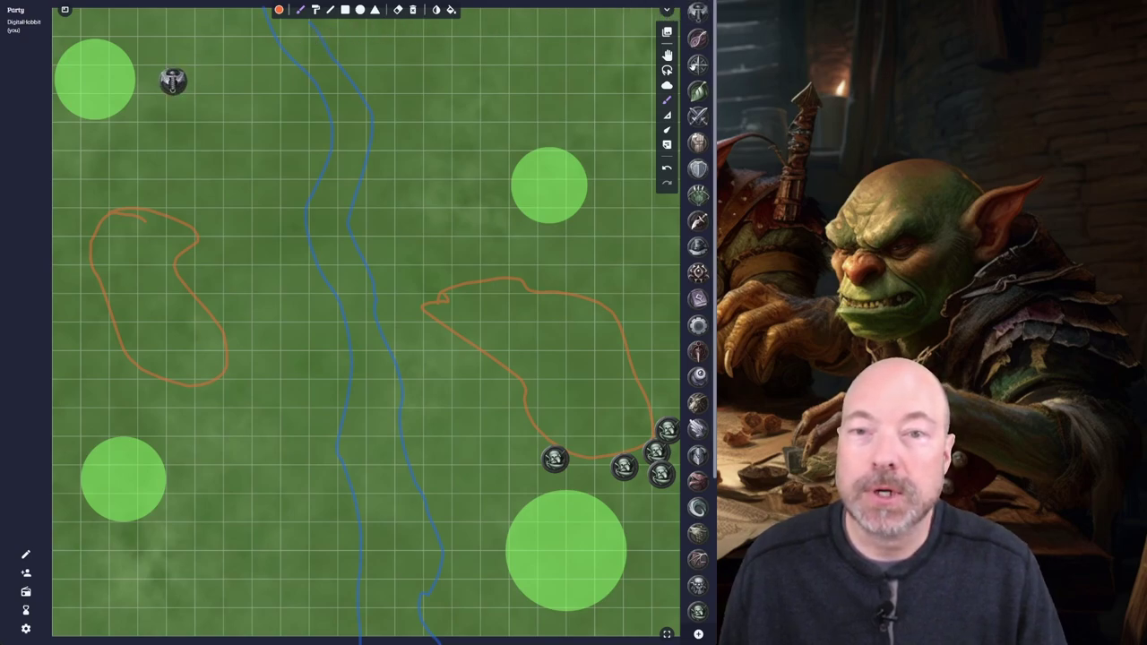
{"action": "left_click_drag", "start_coordinate": [697, 65], "coordinate": [147, 114]}
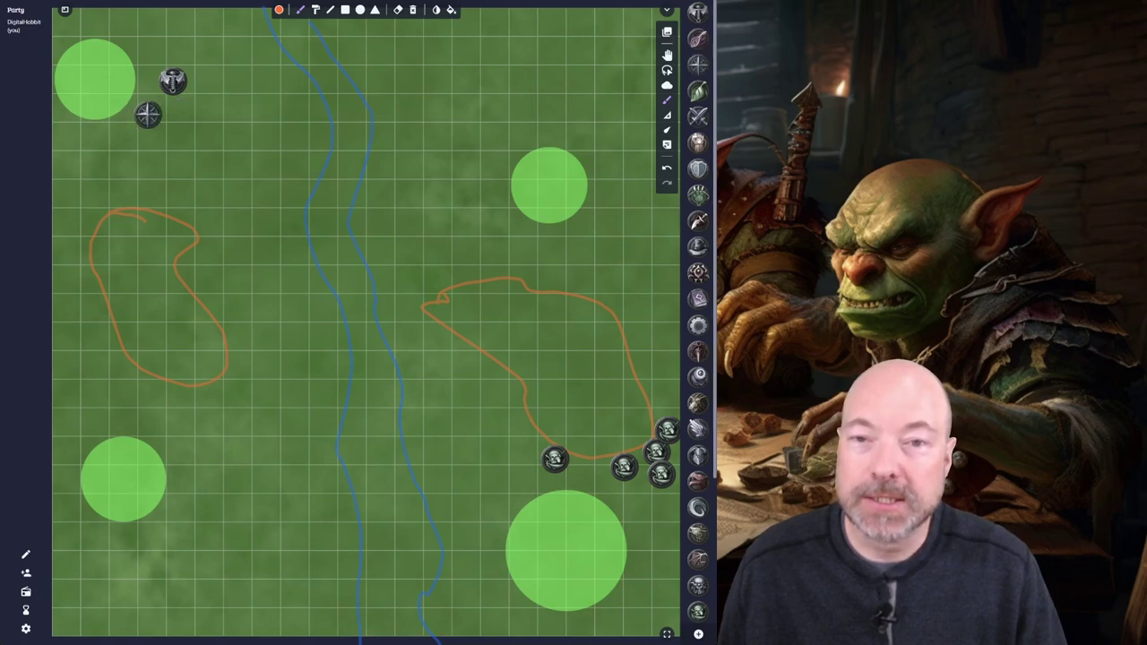
{"action": "left_click_drag", "start_coordinate": [697, 141], "coordinate": [206, 109]}
{"action": "scroll", "coordinate": [689, 401], "scroll_direction": "down", "scroll_amount": 5}
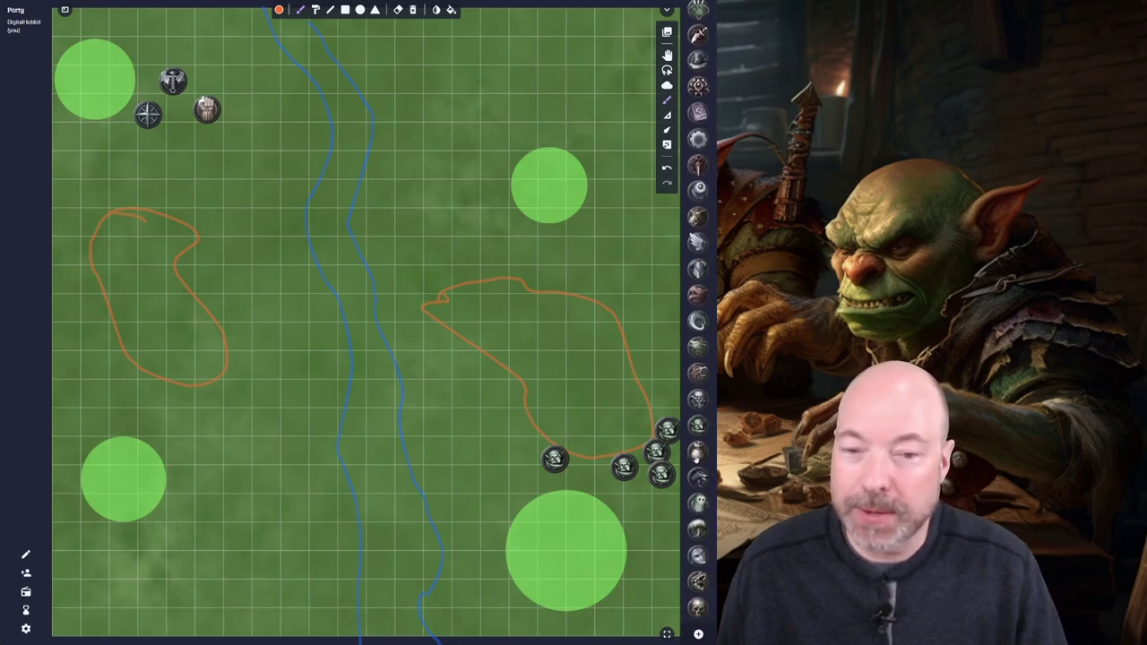
{"action": "left_click_drag", "start_coordinate": [695, 459], "coordinate": [491, 421]}
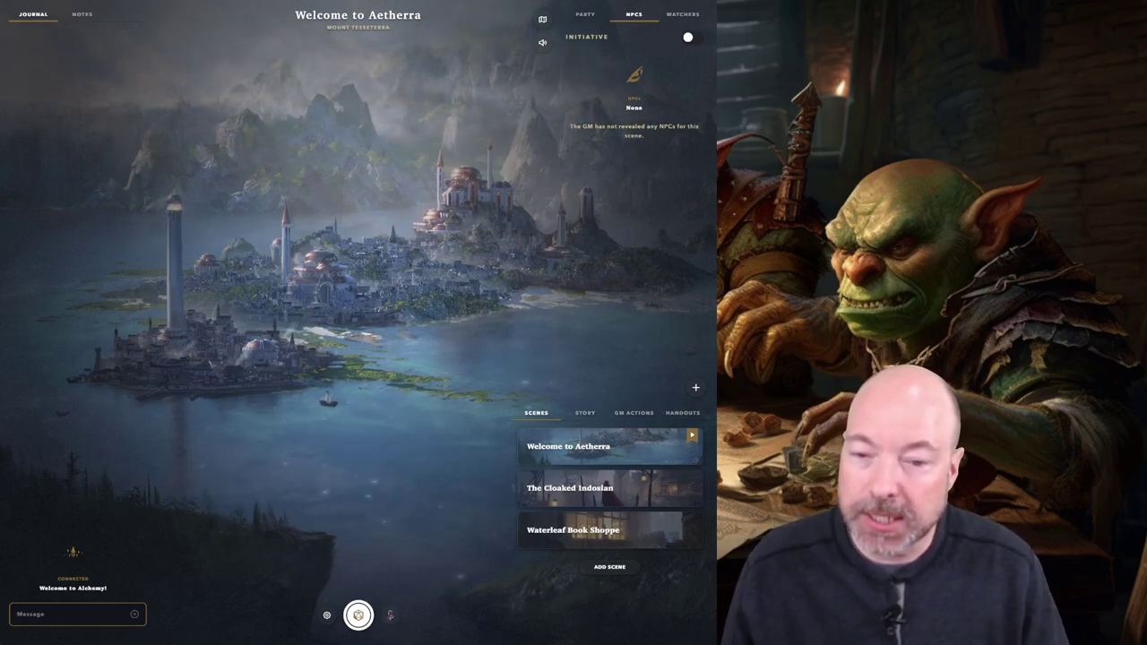
- Select The Cloaked Indosian card in Alchemy's Scenes list
{"action": "left_click", "coordinate": [592, 491]}
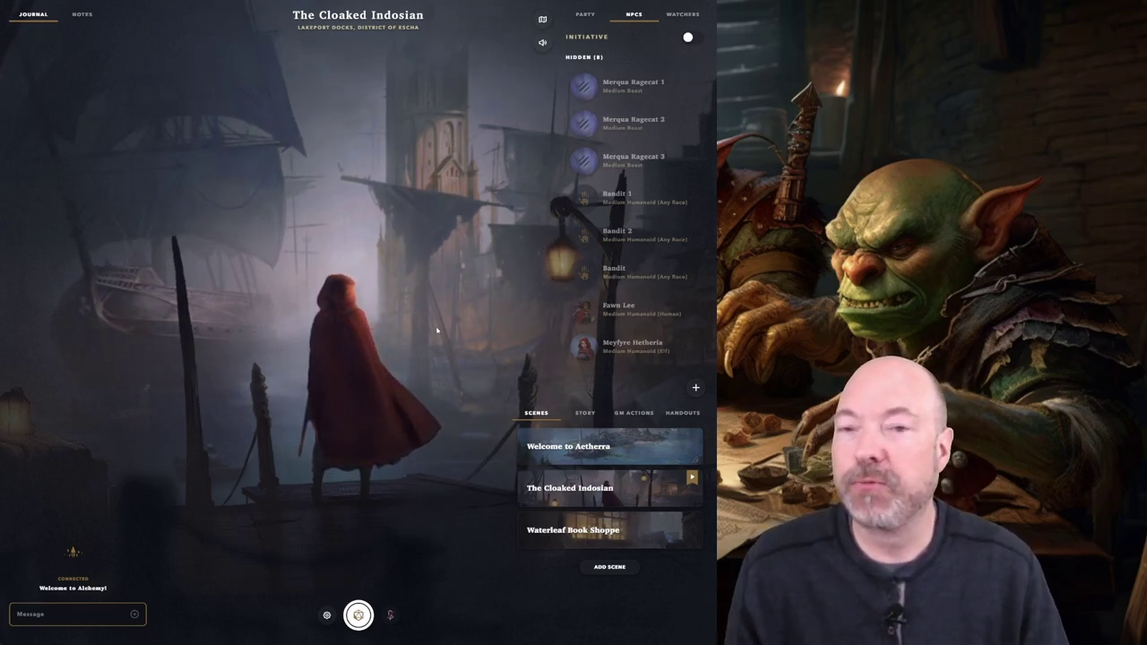
- Open Bandit 1's stat card and scroll through its actions, then select the Waterleaf Book Shoppe scene
{"action": "left_click", "coordinate": [623, 196]}
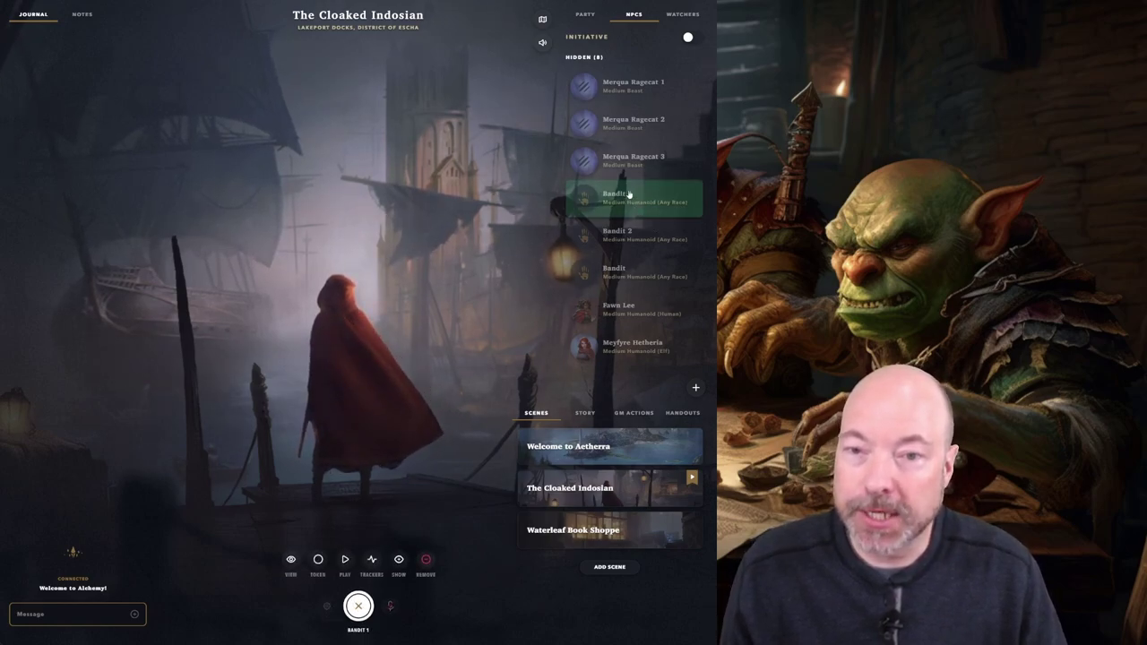
{"action": "left_click", "coordinate": [293, 568]}
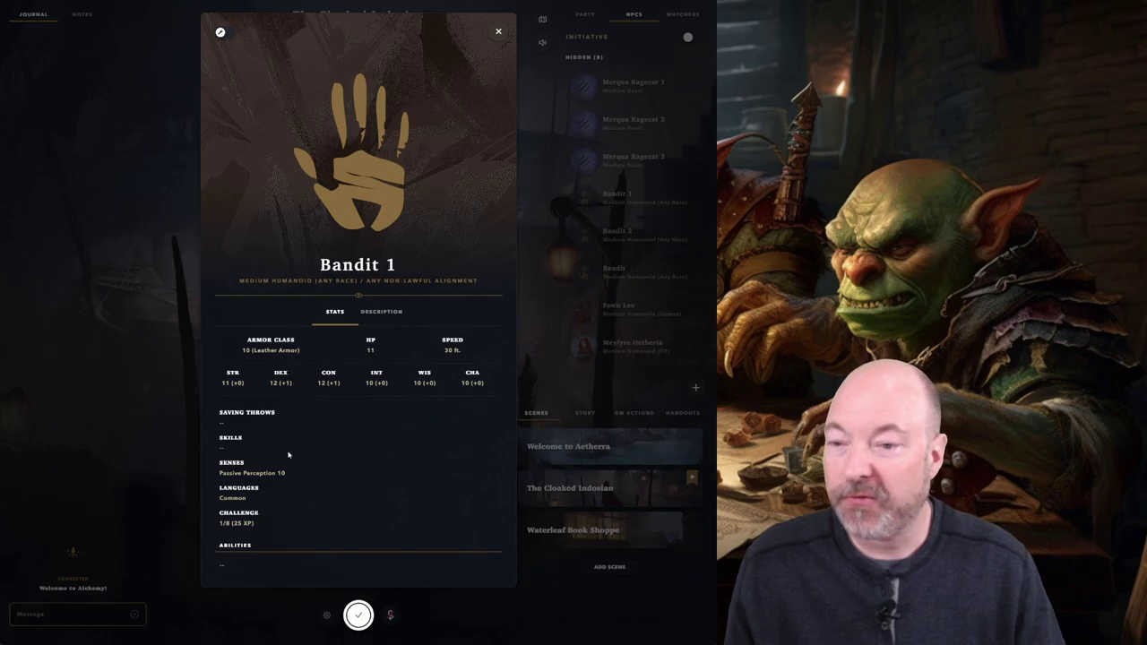
{"action": "scroll", "coordinate": [313, 474], "scroll_direction": "down", "scroll_amount": 2}
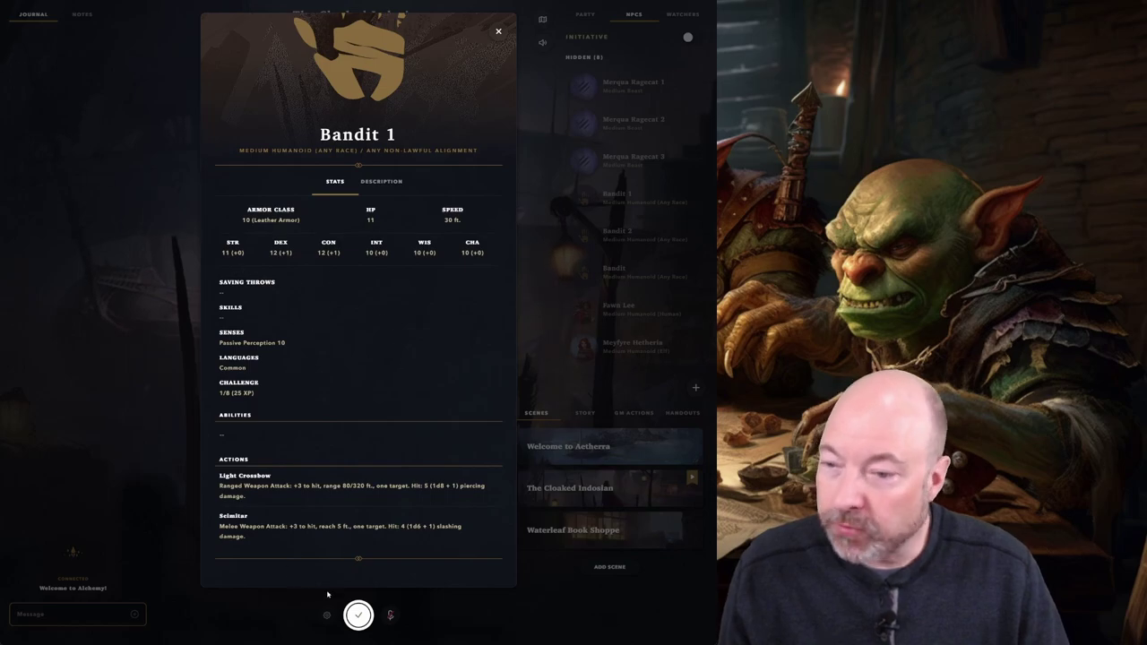
{"action": "left_click", "coordinate": [497, 32]}
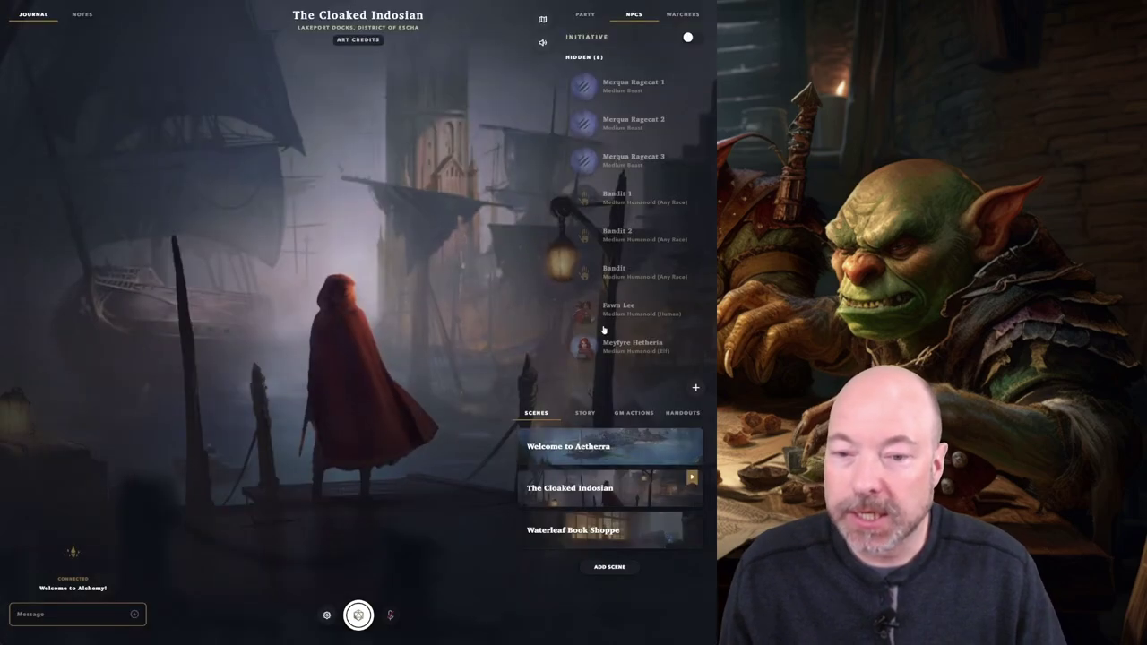
- Play the Waterleaf Book Shoppe scene, then view Fawn Lee's character sheet and close it
{"action": "left_click", "coordinate": [614, 530]}
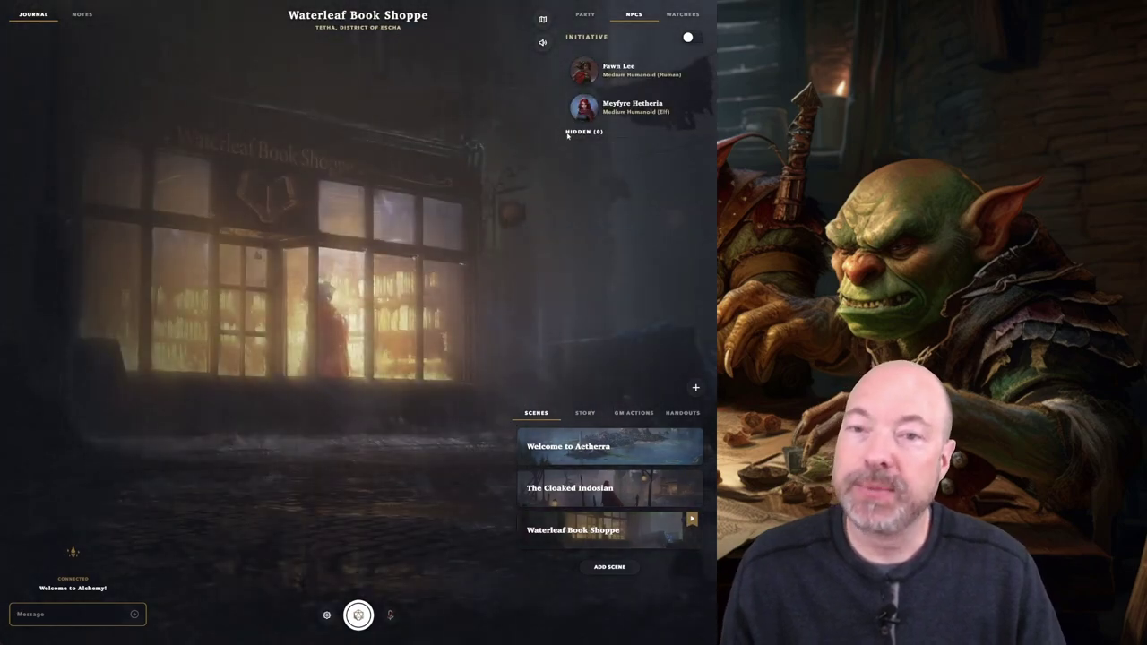
{"action": "left_click", "coordinate": [593, 74]}
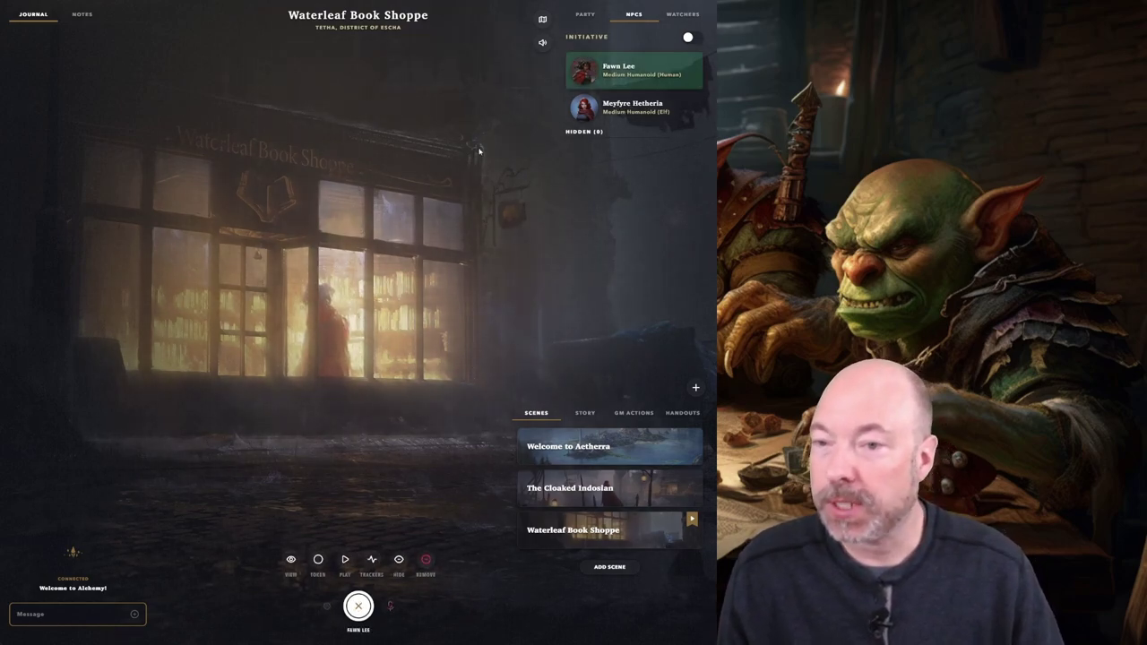
{"action": "left_click", "coordinate": [290, 559]}
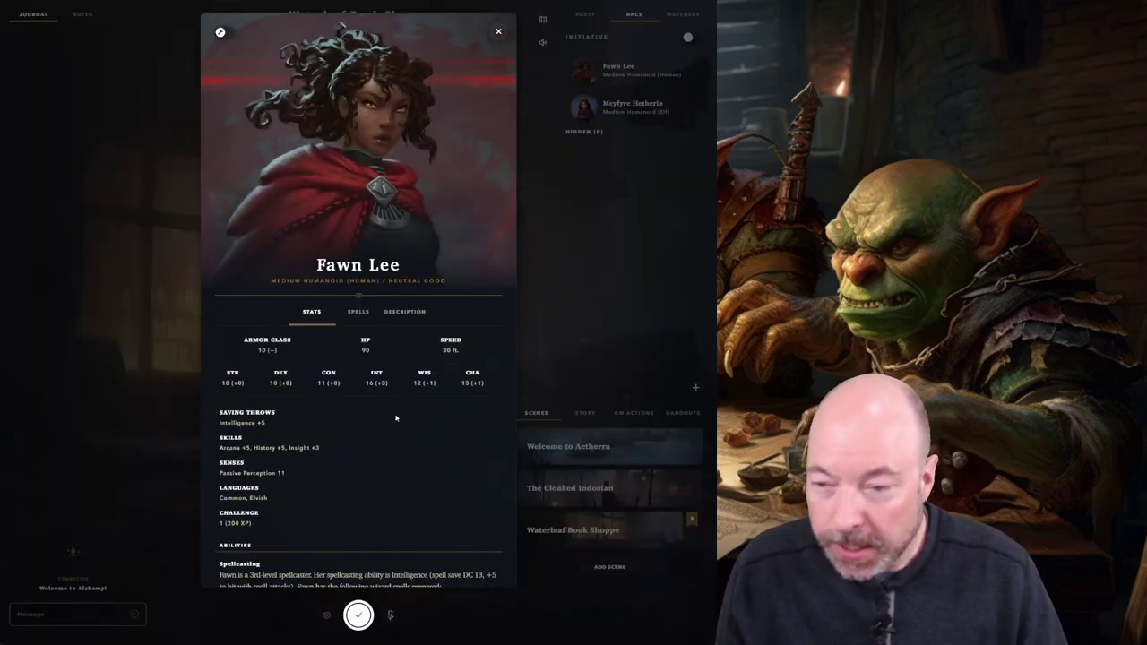
{"action": "scroll", "coordinate": [393, 417], "scroll_direction": "down", "scroll_amount": 3}
{"action": "key", "text": "Escape"}
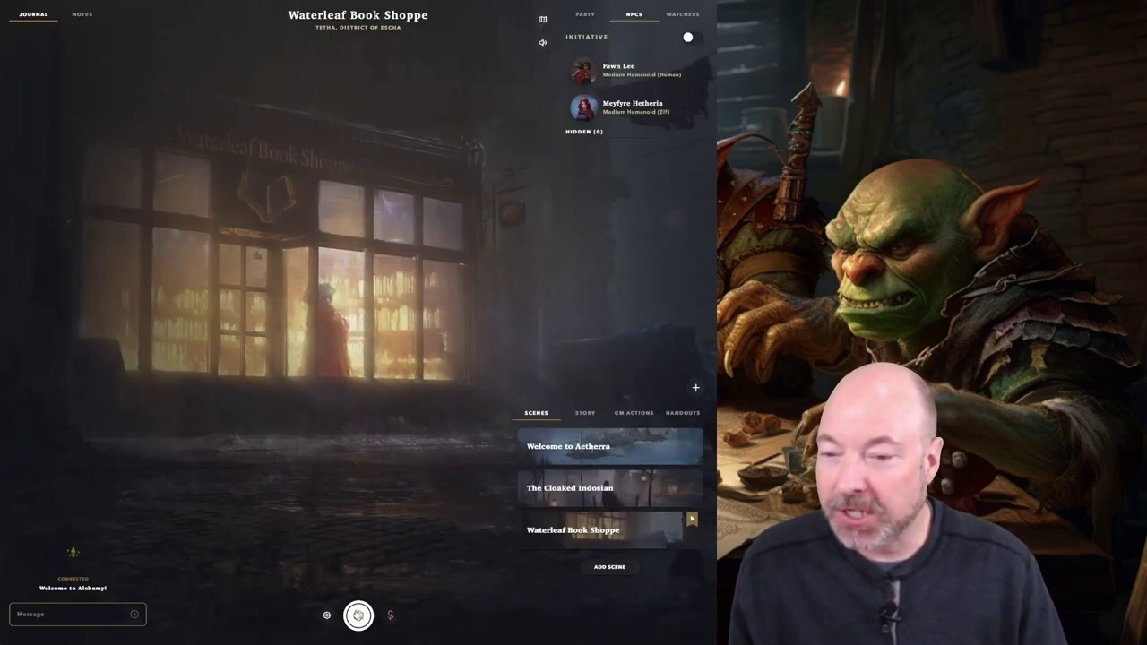
{"action": "left_click", "coordinate": [358, 614]}
{"action": "left_click", "coordinate": [425, 560]}
{"action": "left_click", "coordinate": [425, 560]}
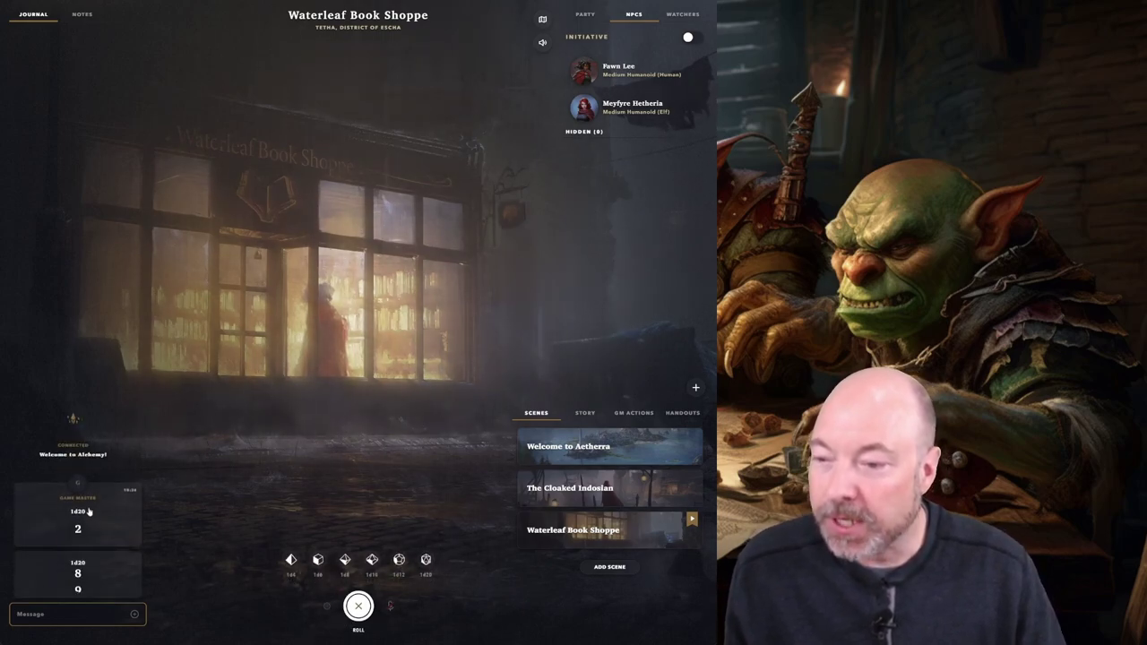
{"action": "left_click", "coordinate": [372, 560]}
{"action": "left_click", "coordinate": [318, 560]}
{"action": "left_click", "coordinate": [372, 560]}
{"action": "left_click", "coordinate": [292, 559]}
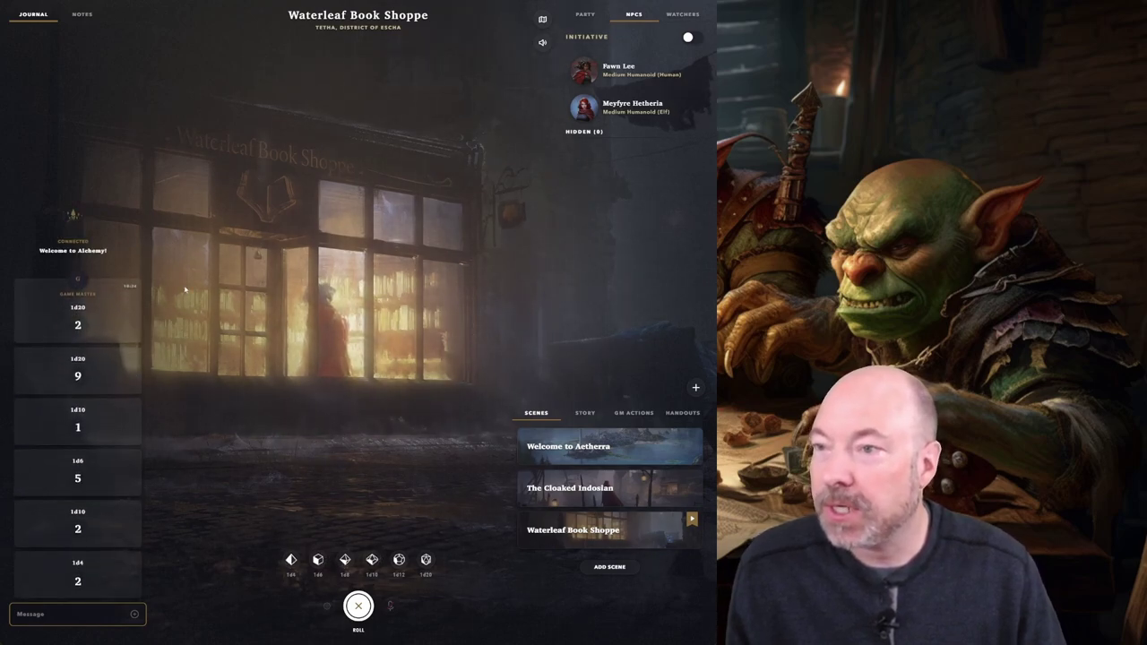
{"action": "left_click", "coordinate": [79, 9]}
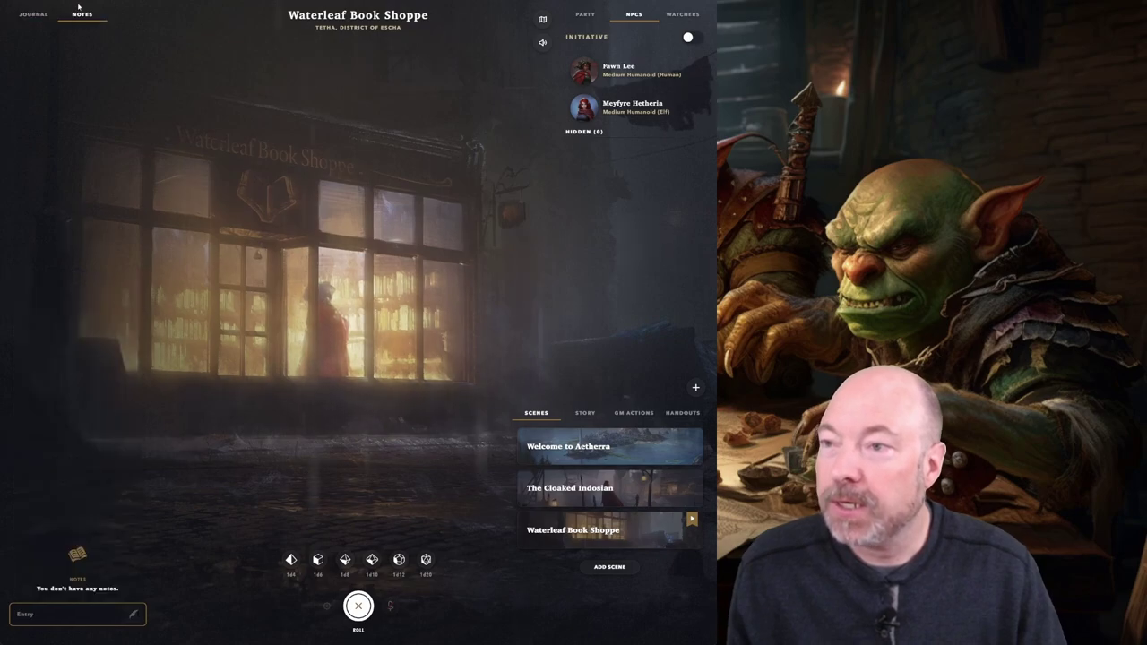
{"action": "left_click", "coordinate": [34, 14]}
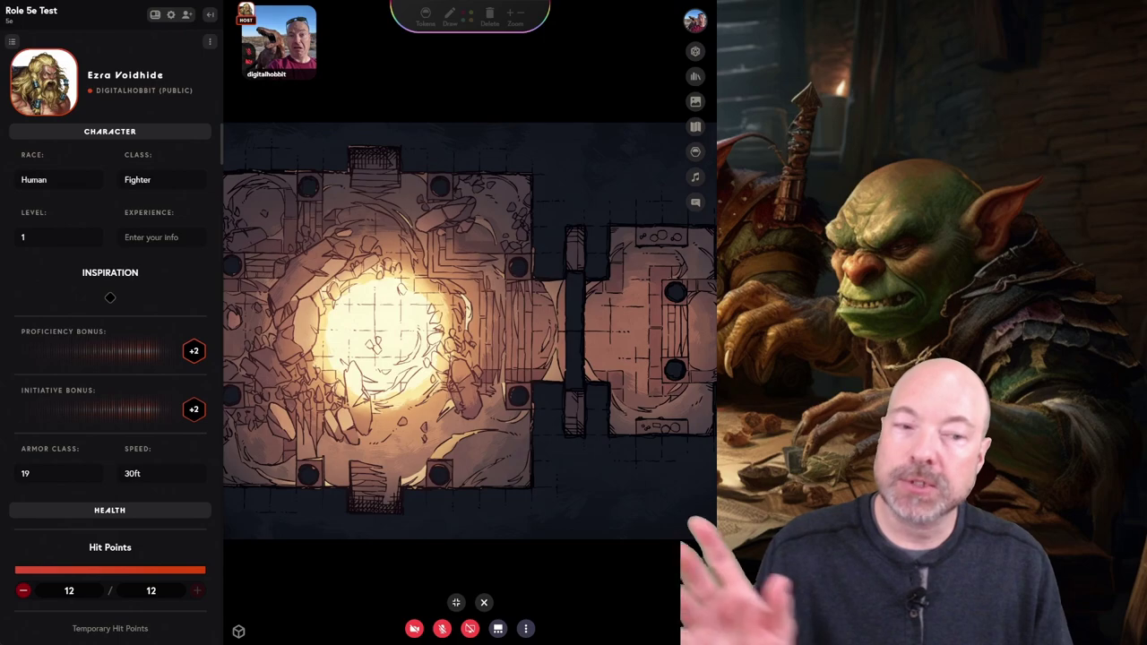
{"action": "mouse_move", "coordinate": [43, 82]}
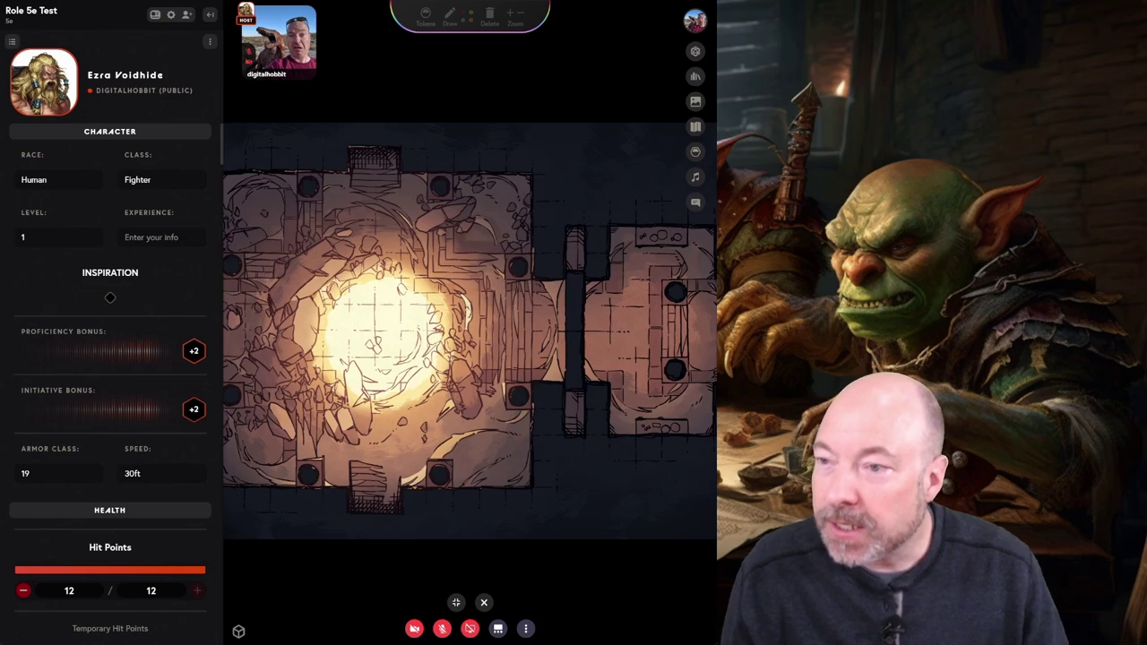
{"action": "scroll", "coordinate": [110, 358], "scroll_direction": "down", "scroll_amount": 5}
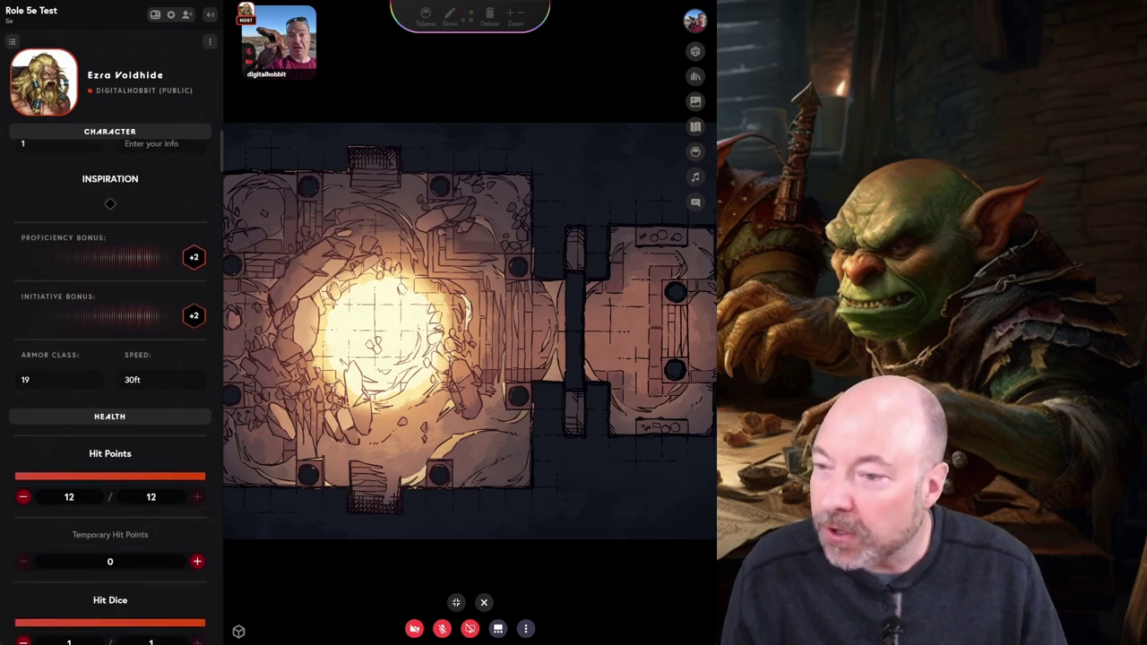
{"action": "scroll", "coordinate": [111, 359], "scroll_direction": "down", "scroll_amount": 3}
{"action": "scroll", "coordinate": [111, 359], "scroll_direction": "down", "scroll_amount": 5}
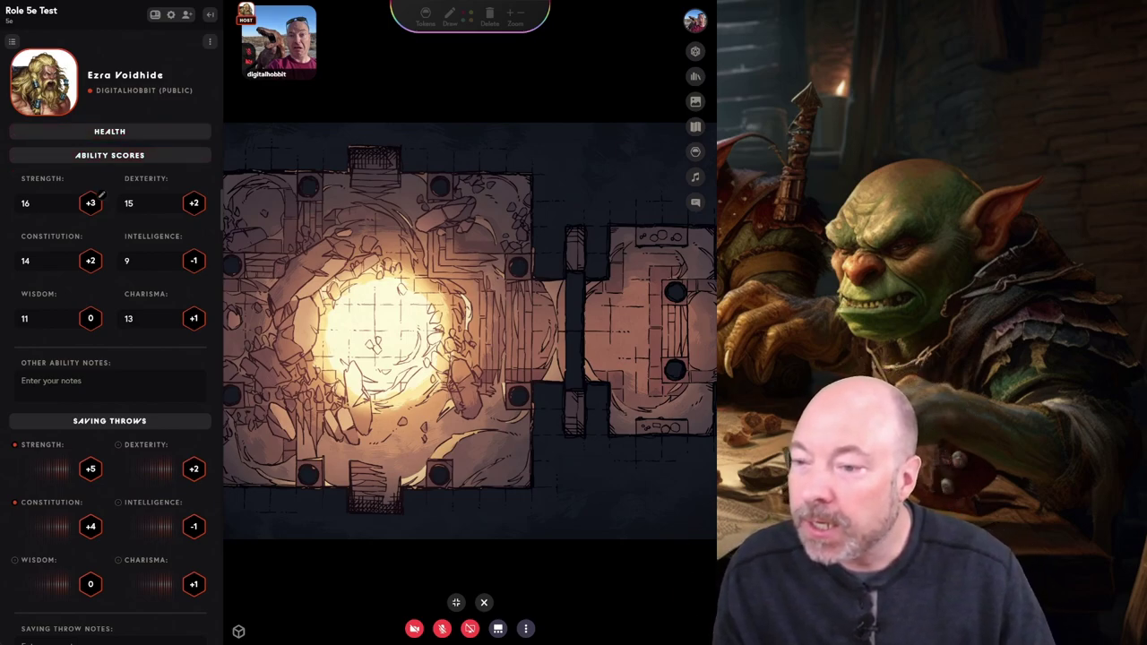
{"action": "scroll", "coordinate": [101, 194], "scroll_direction": "down", "scroll_amount": 8}
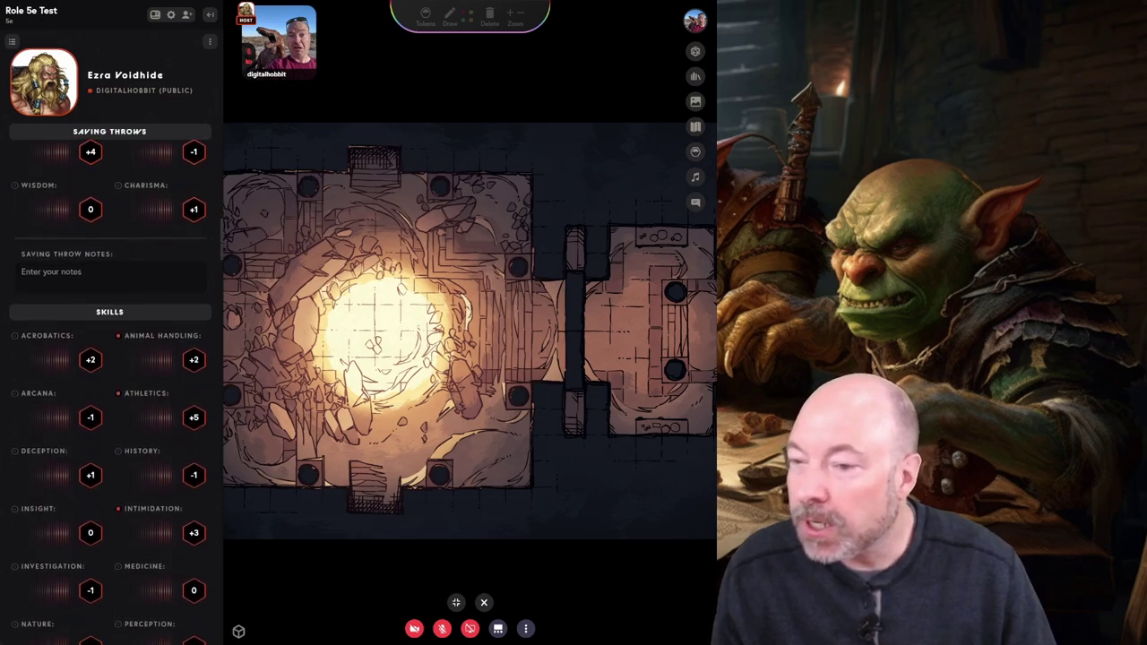
{"action": "scroll", "coordinate": [110, 385], "scroll_direction": "down", "scroll_amount": 15}
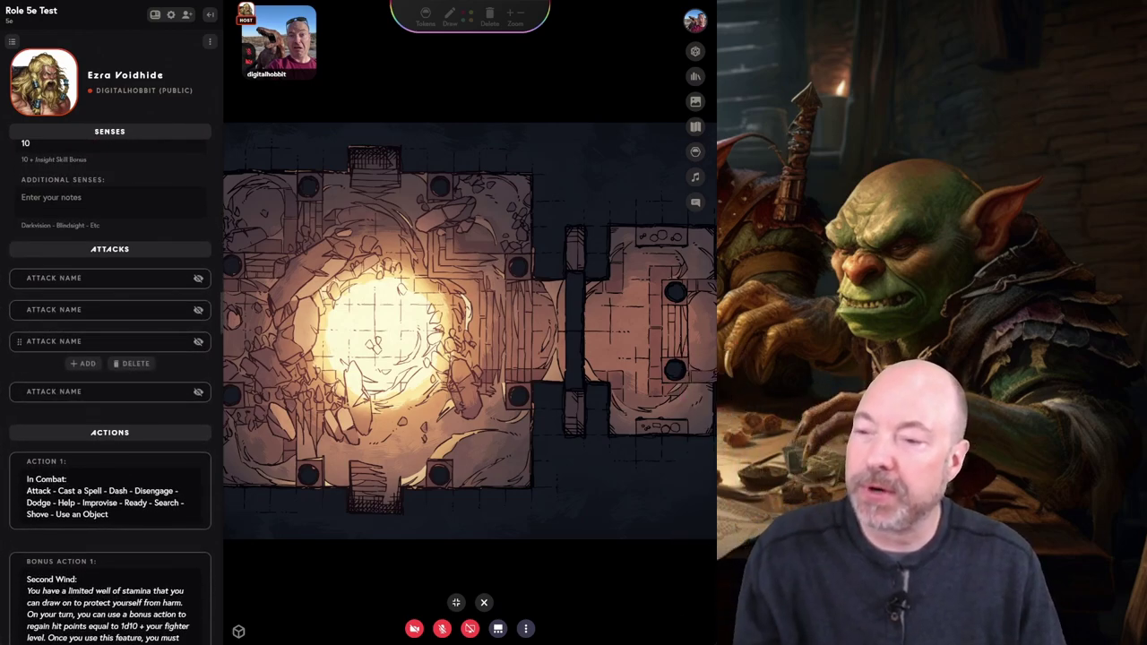
{"action": "scroll", "coordinate": [110, 350], "scroll_direction": "down", "scroll_amount": 15}
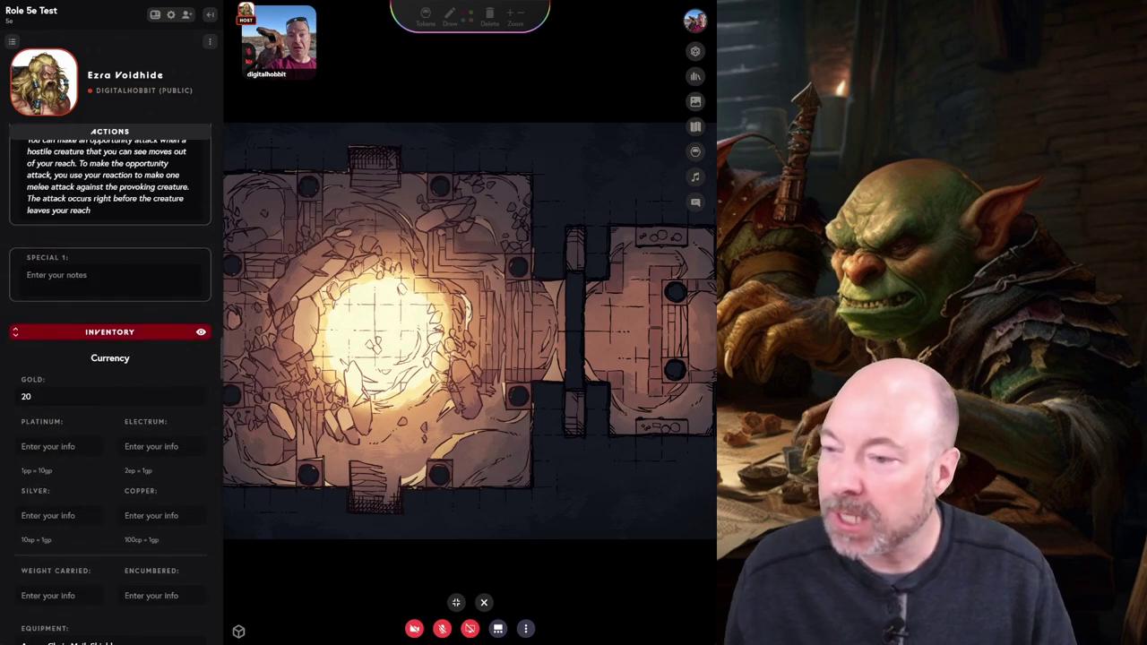
{"action": "scroll", "coordinate": [110, 386], "scroll_direction": "down", "scroll_amount": 15}
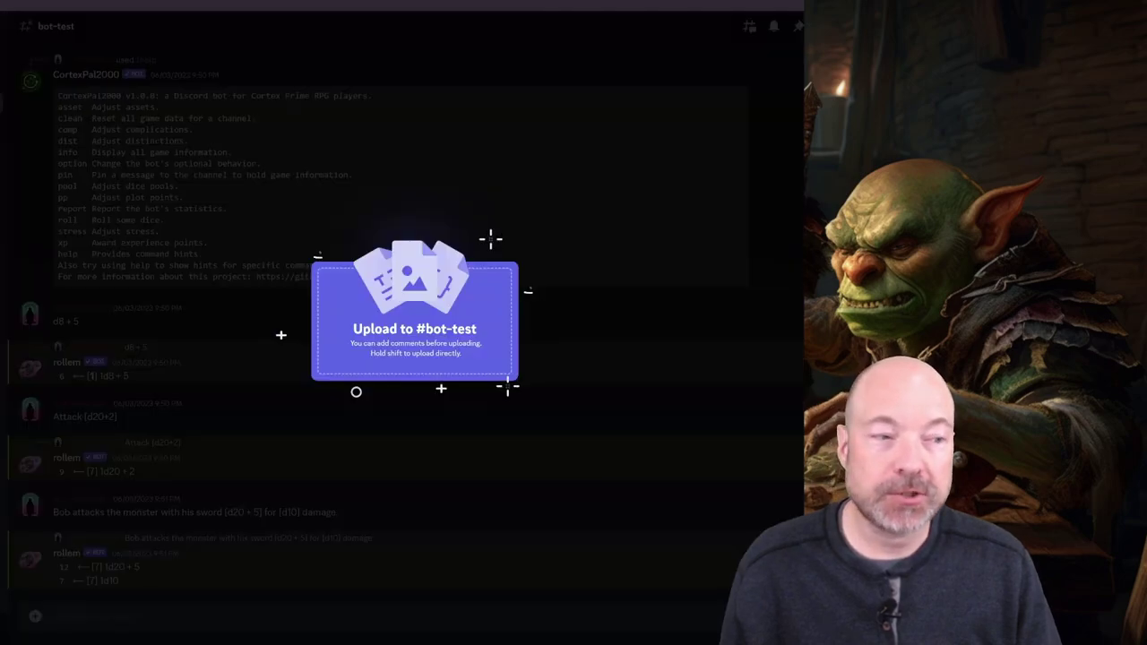
- Upload The Hooded Man map image to bot-test and view it enlarged before closing it
{"action": "left_click_drag", "start_coordinate": [280, 336], "coordinate": [301, 430]}
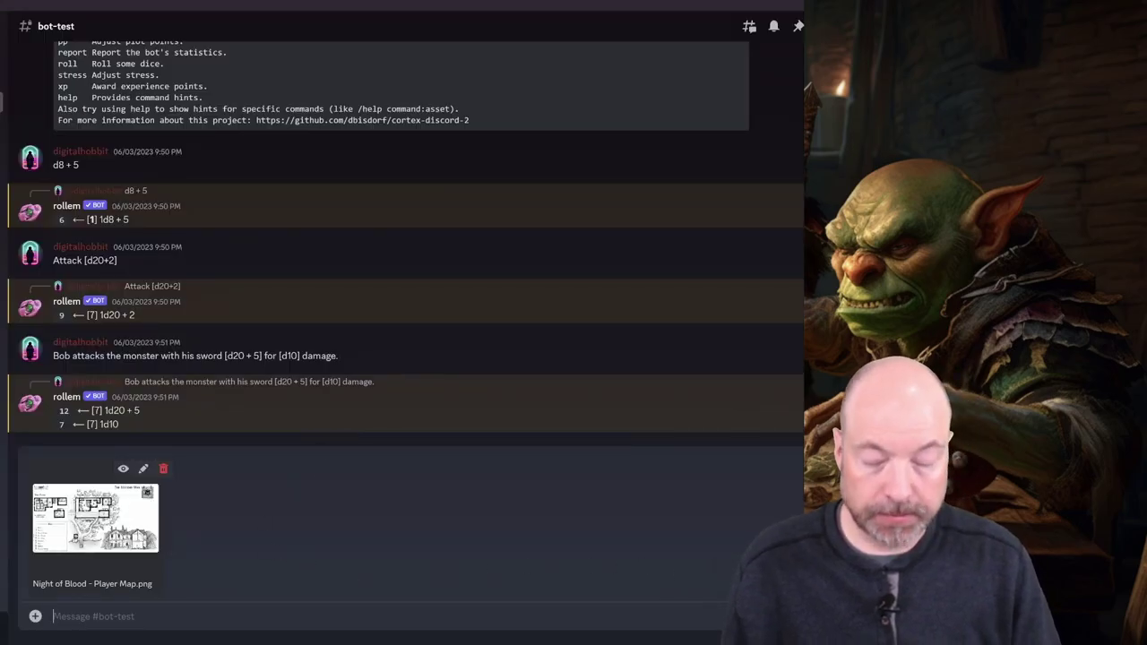
{"action": "key", "text": "Return"}
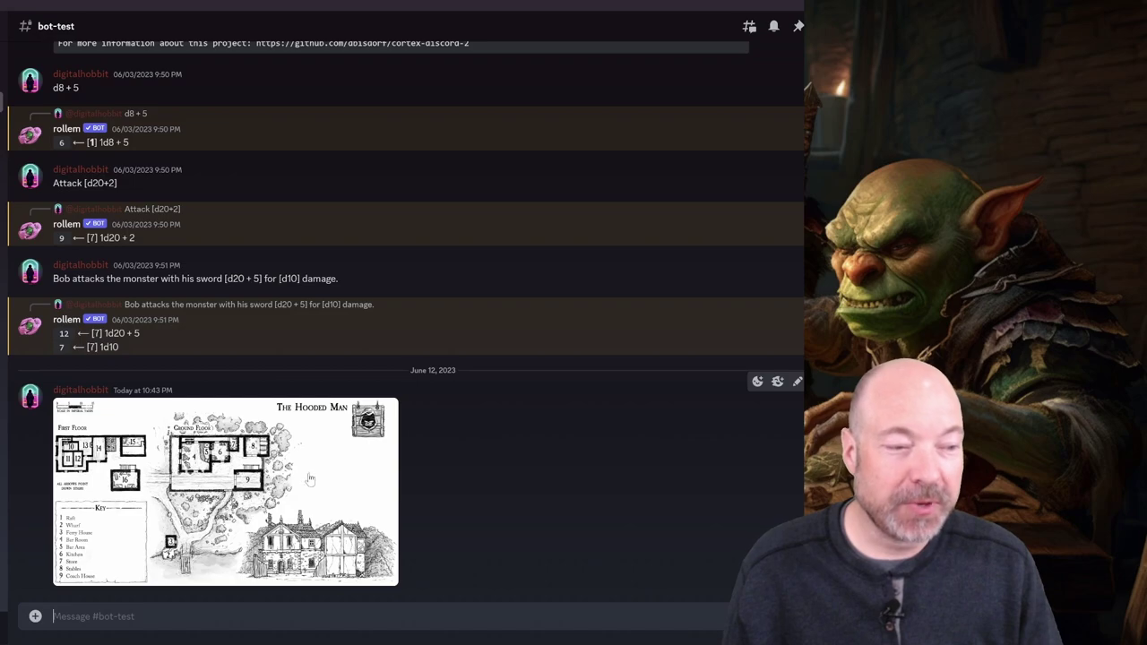
{"action": "left_click", "coordinate": [277, 477]}
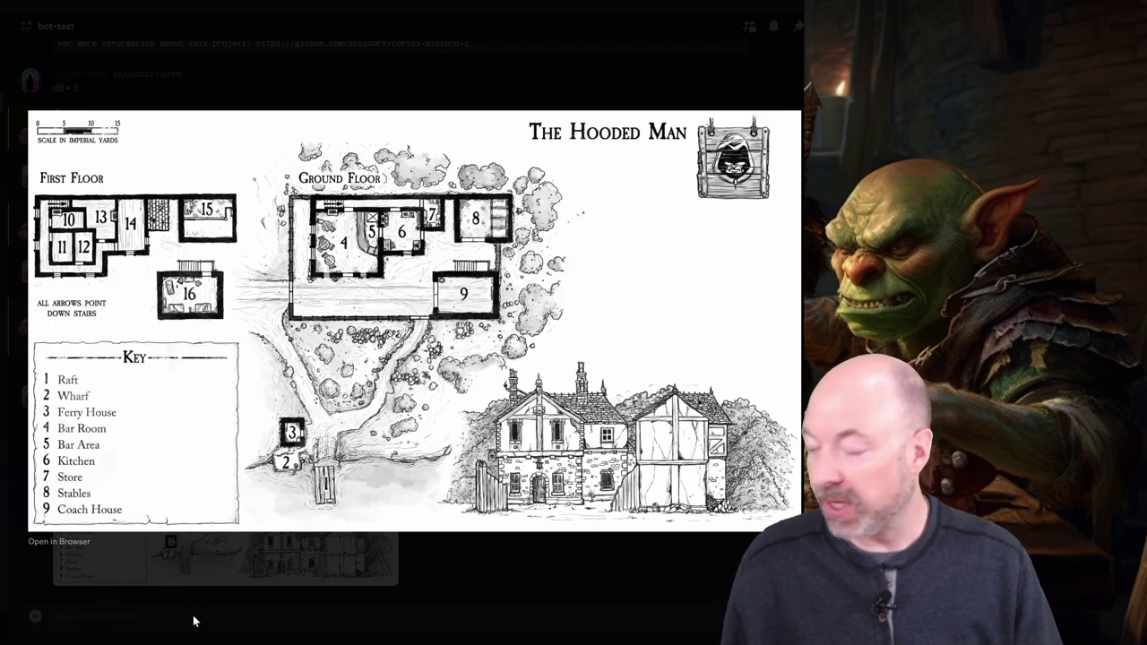
{"action": "left_click", "coordinate": [175, 593]}
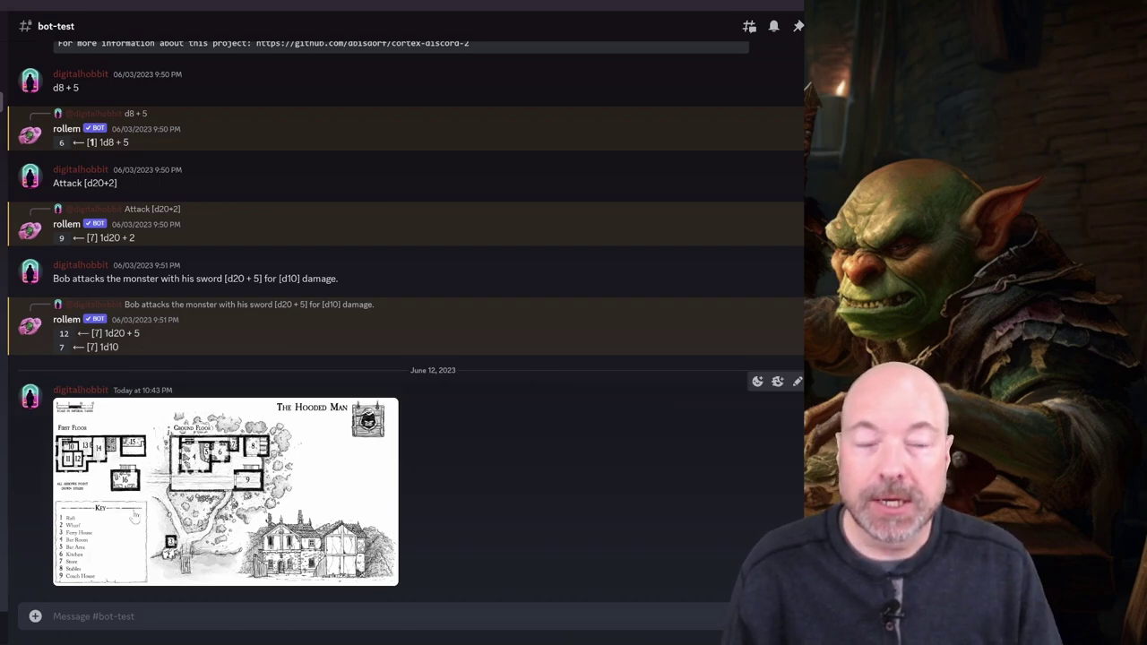
- Send d20 and d10+5 rolls to the rollem bot, which returns 10 and 6
{"action": "left_click", "coordinate": [104, 620]}
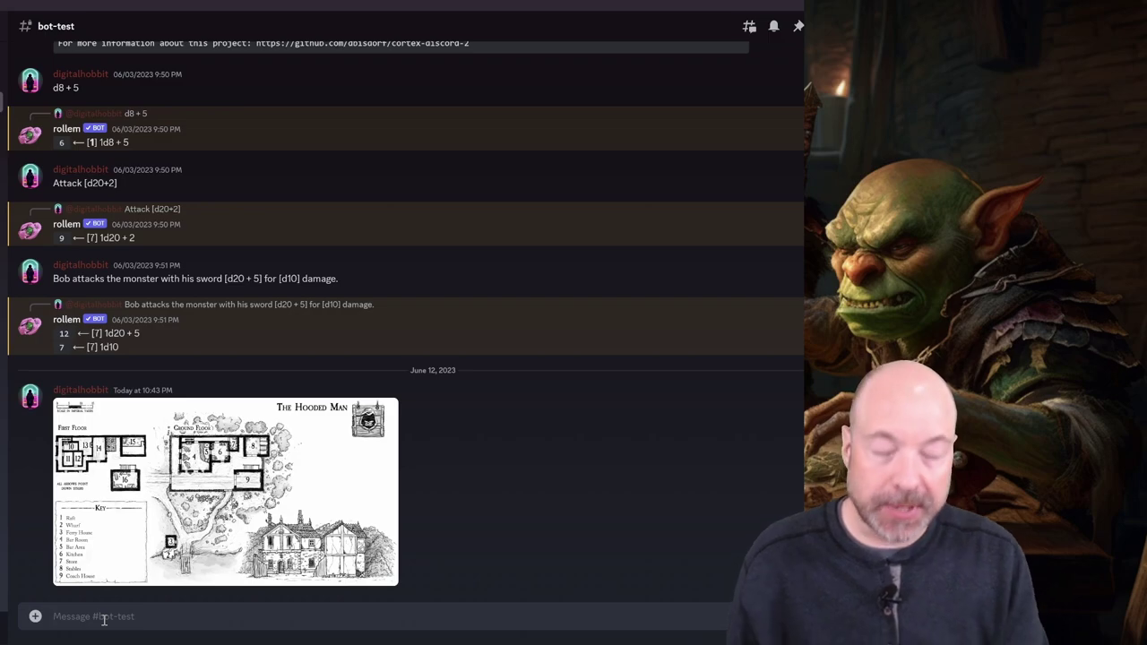
{"action": "type", "text": "d20"}
{"action": "key", "text": "Return"}
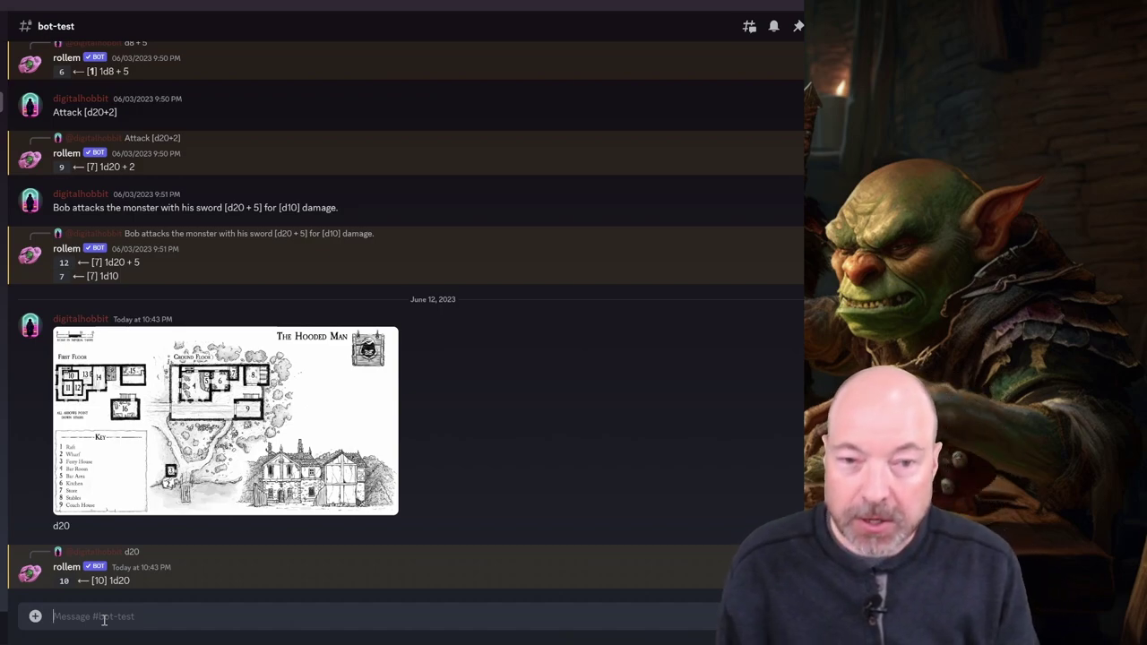
{"action": "type", "text": "d10"}
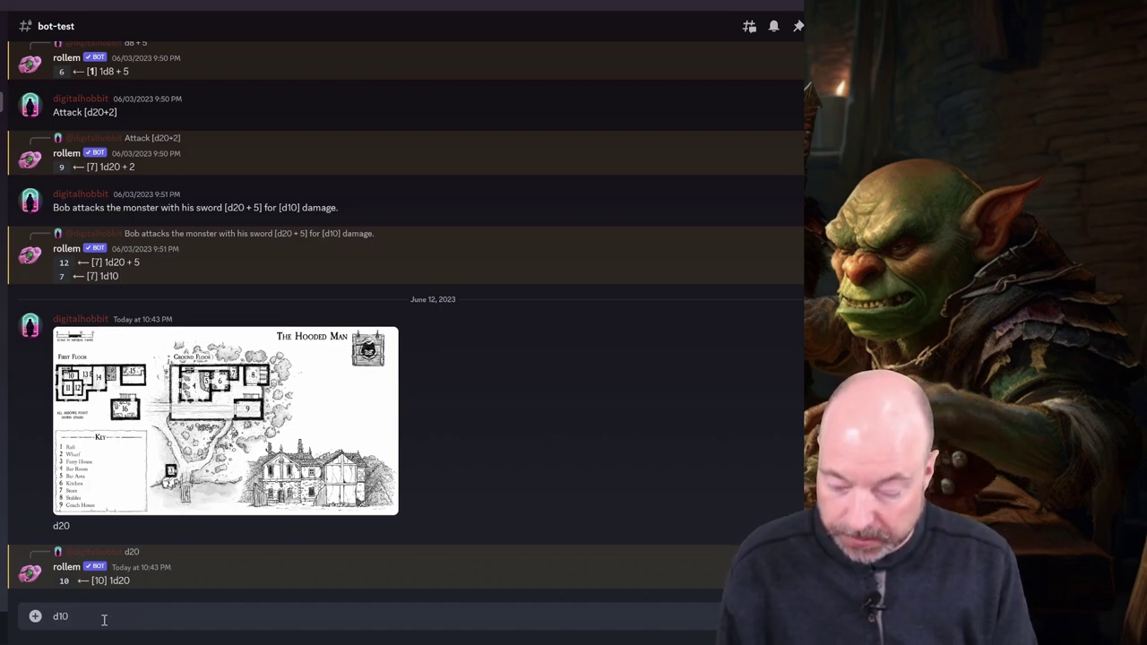
{"action": "type", "text": "+5"}
{"action": "key", "text": "Return"}
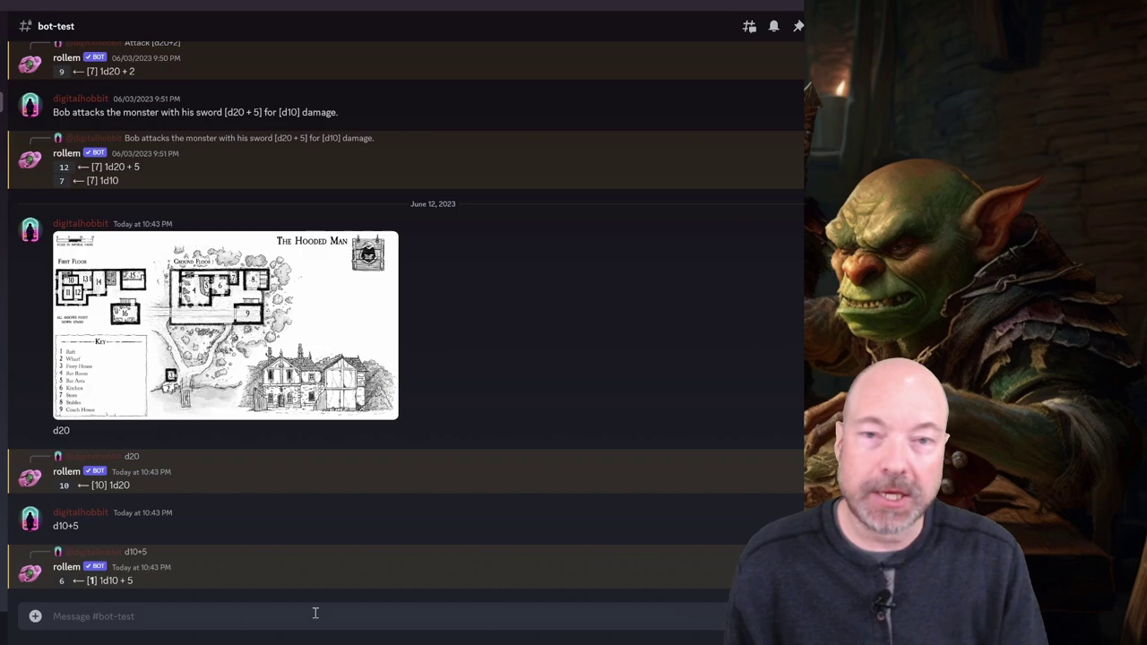
- Start an unsent /roll command in Discord with the dice pool 10 8 8 6 4
{"action": "type", "text": "/"}
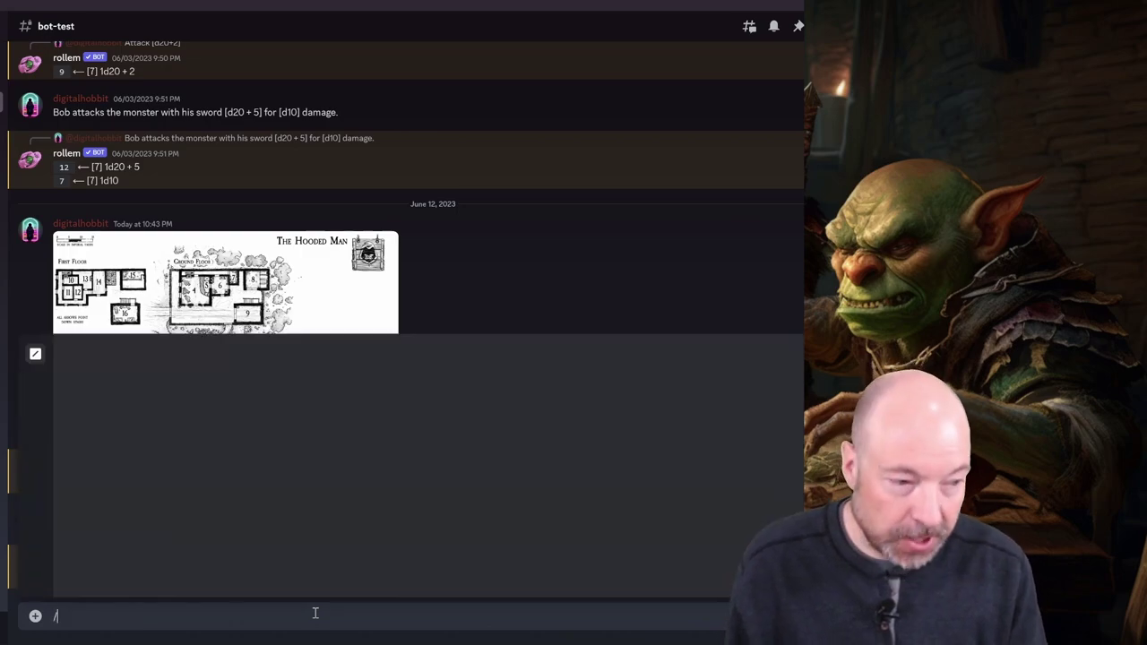
{"action": "key", "text": "Return"}
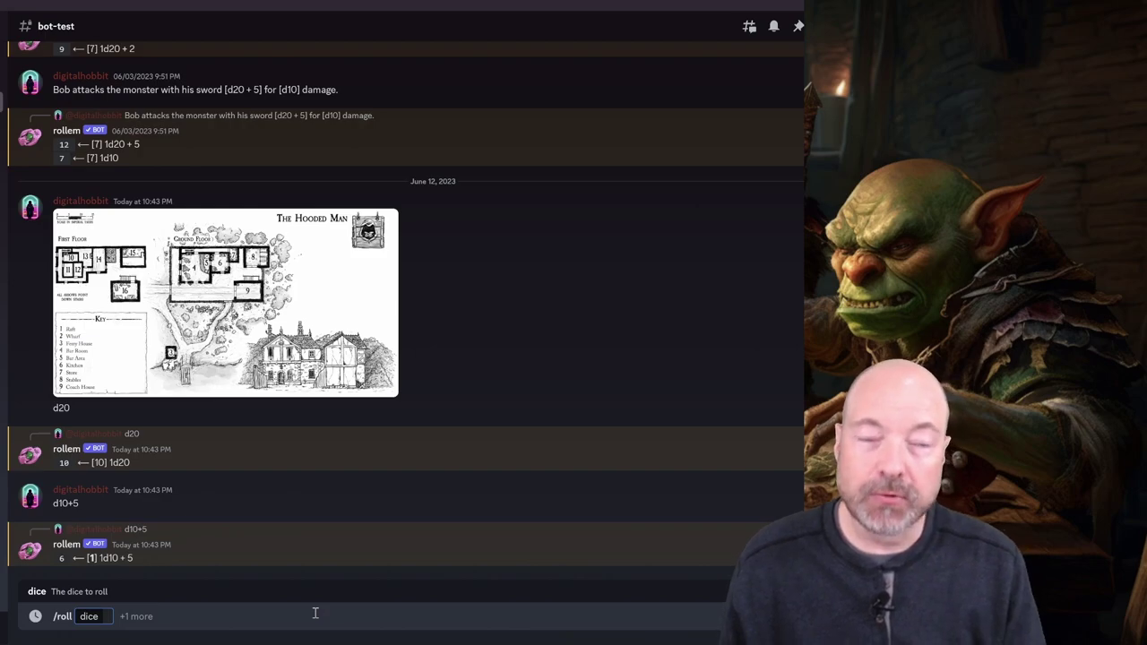
{"action": "type", "text": "10"}
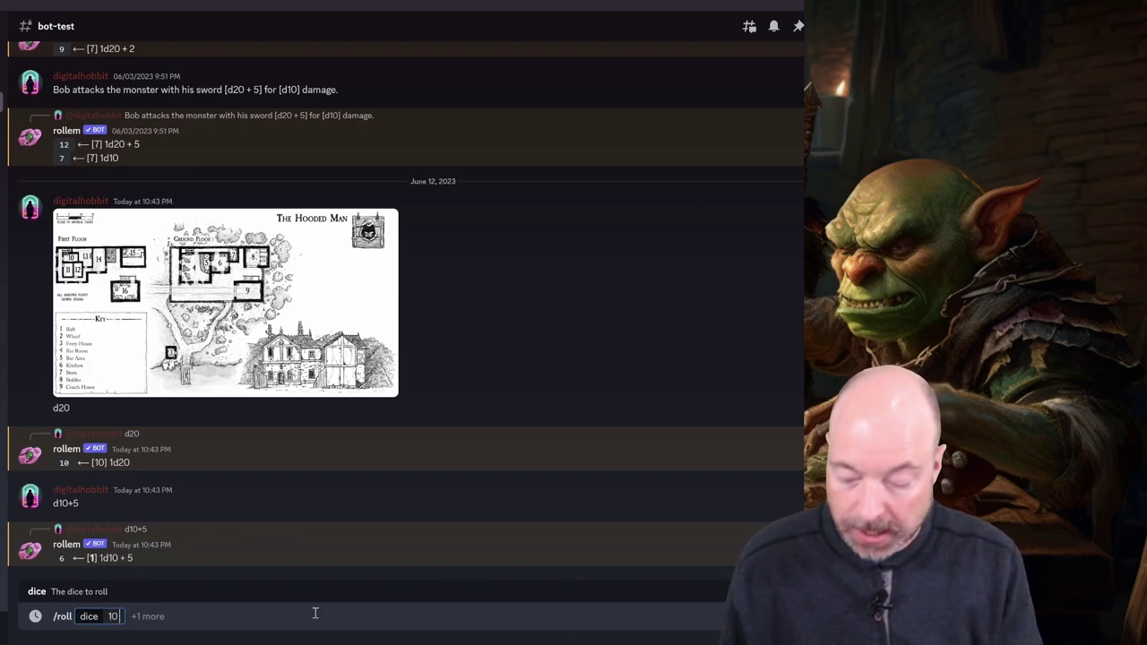
{"action": "type", "text": " 8 8 6"}
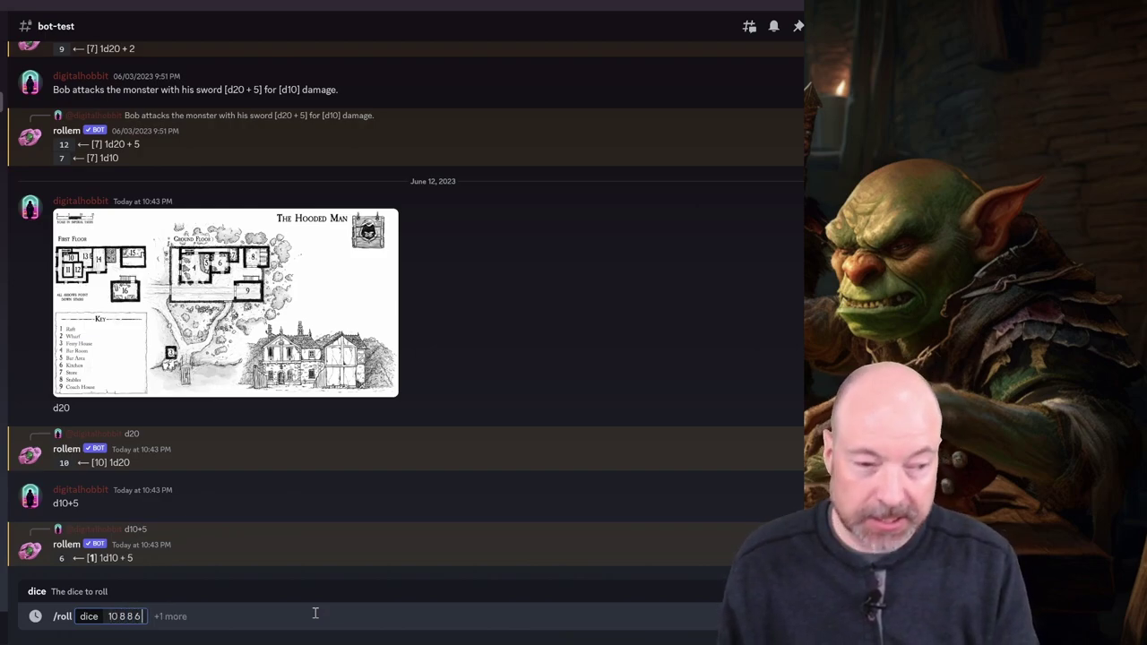
{"action": "type", "text": " 4"}
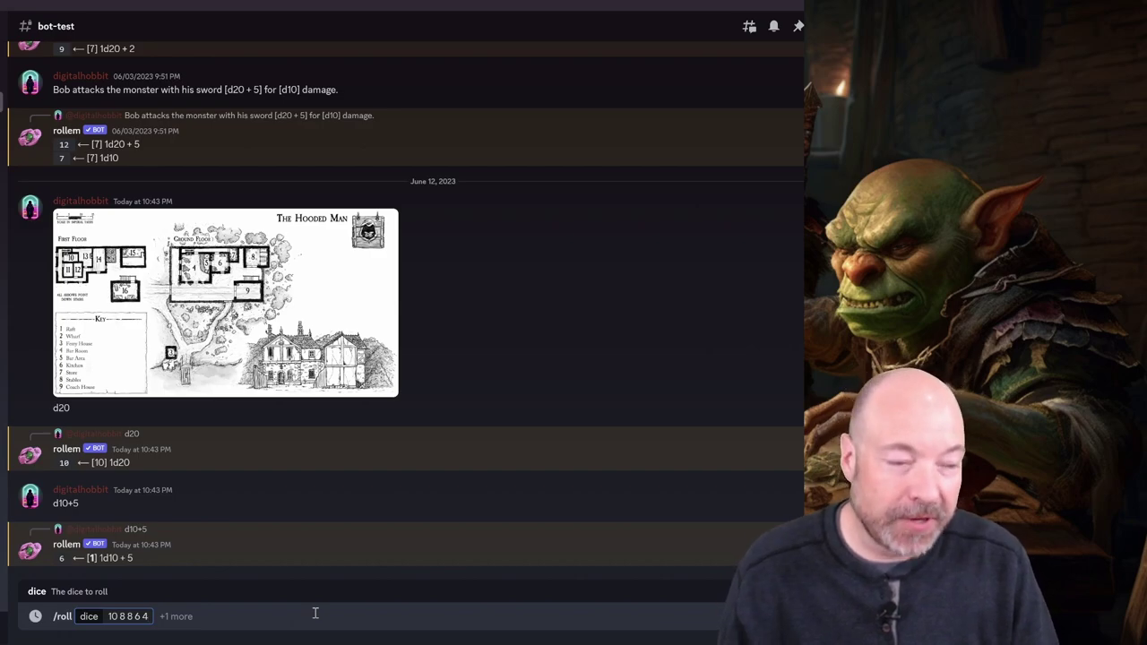
- Send the d10 d8 d8 d6 d4 roll to CortexPal2000, getting a best total of 9 with a D10 effect
{"action": "key", "text": "Return"}
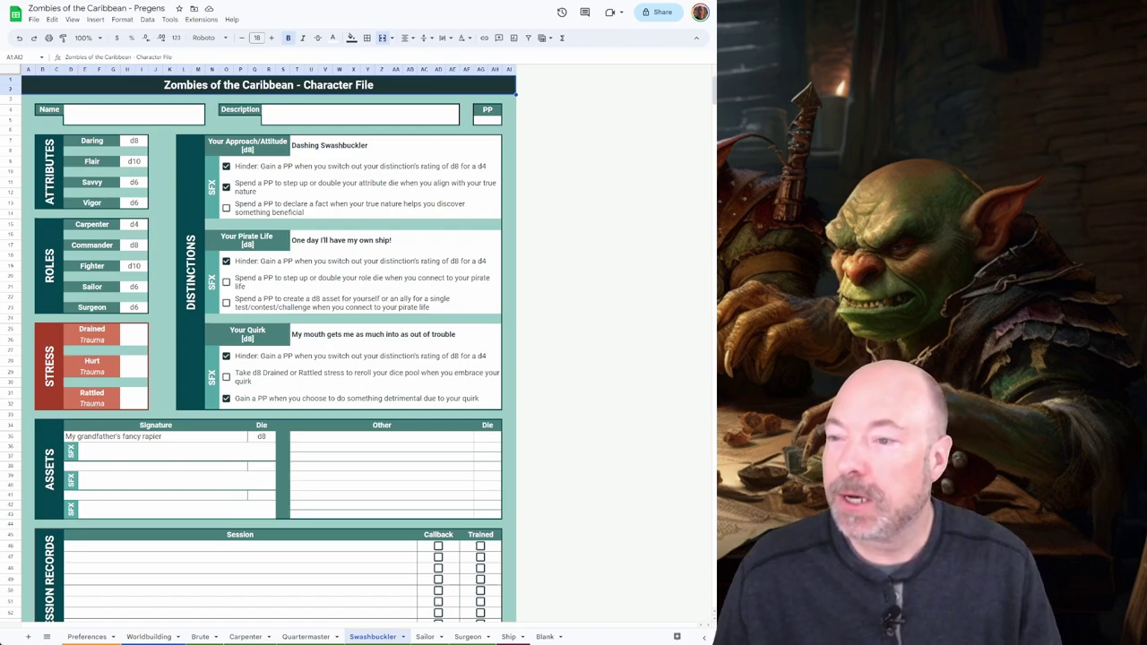
- Point out the Swashbuckler's unchecked fact-declaring SFX and its empty signature asset slot
{"action": "left_click", "coordinate": [273, 208]}
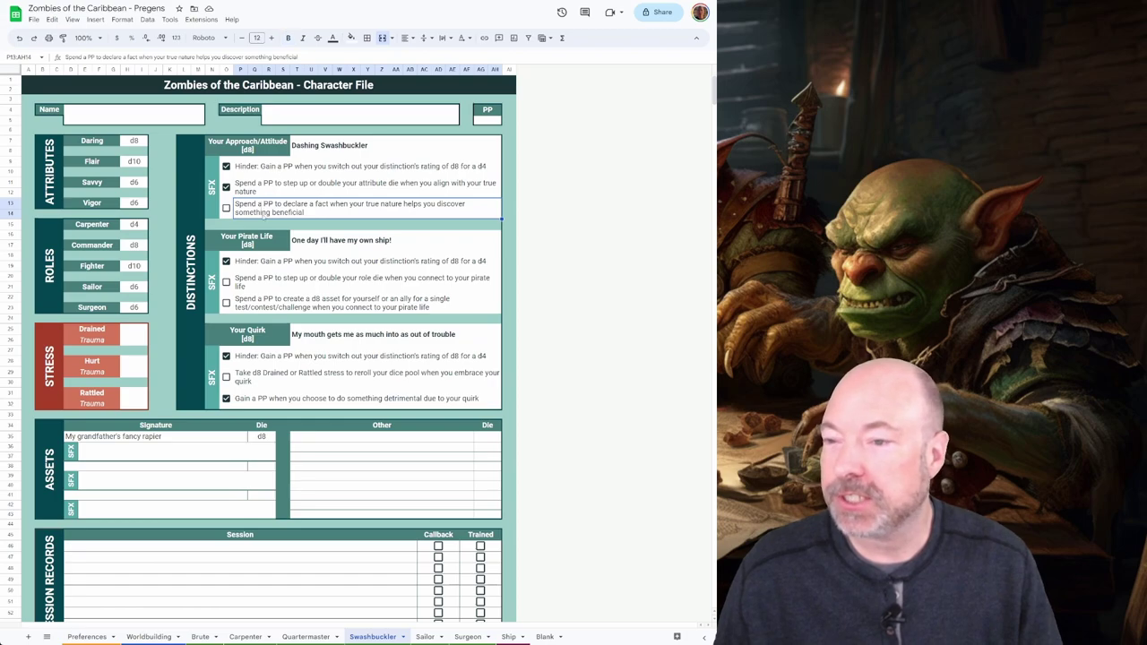
{"action": "left_click", "coordinate": [201, 468]}
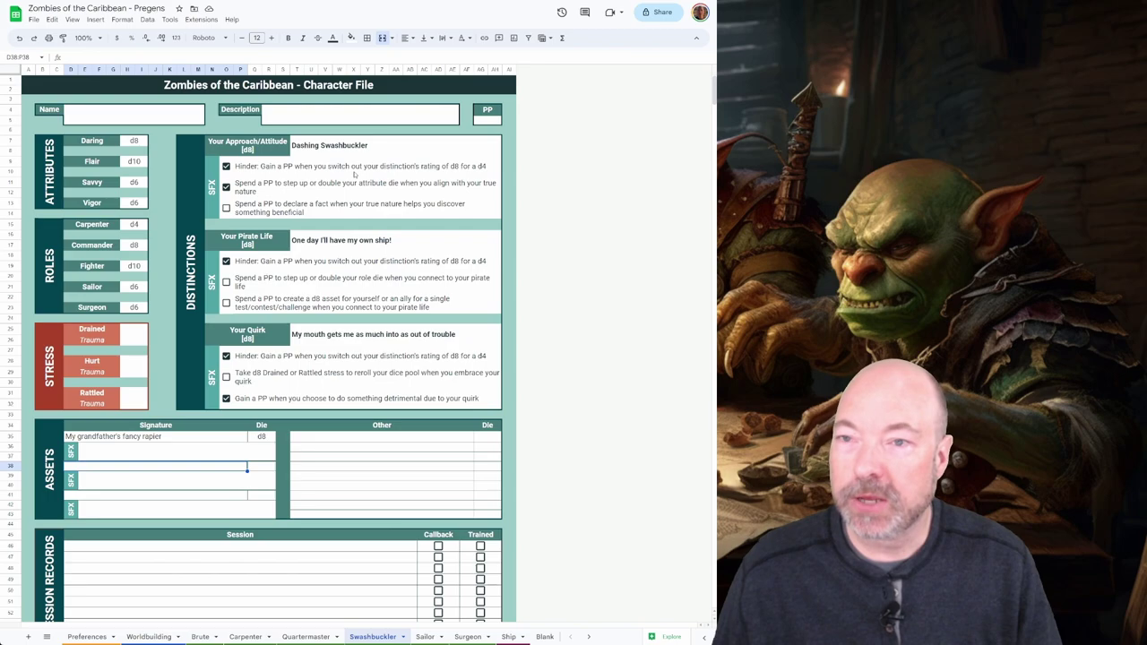
- View the Warlock! Pregens spreadsheet, then switch to Miss Doubtflame in Fallout Characters & Loot
{"action": "key", "text": "alt+Tab"}
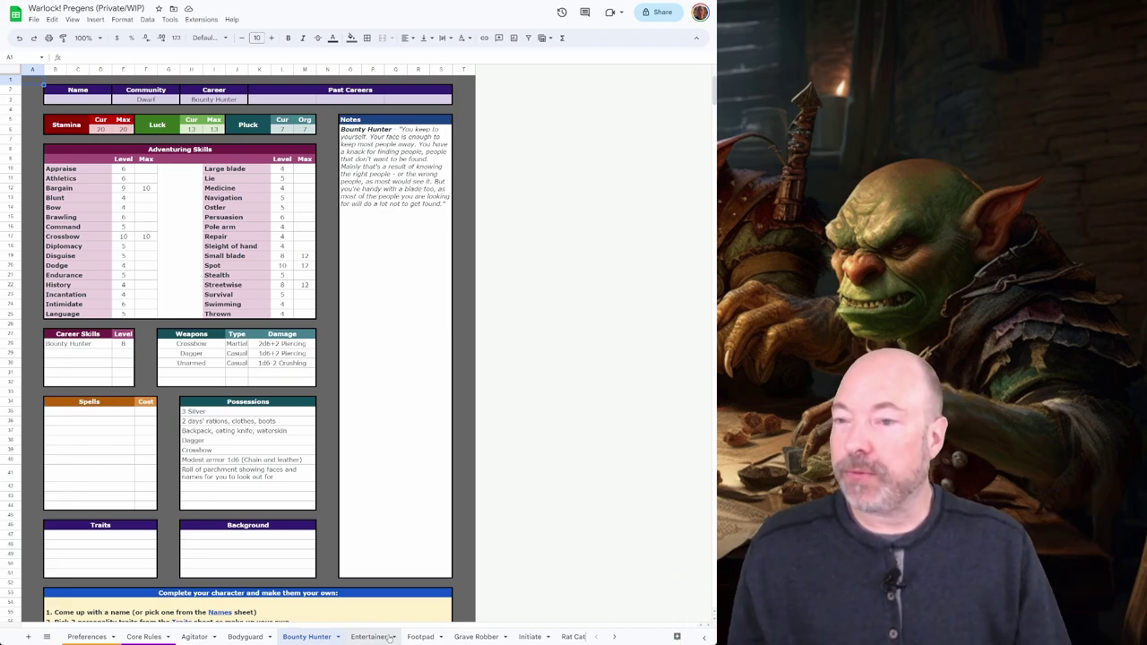
{"action": "key", "text": "ctrl+Tab"}
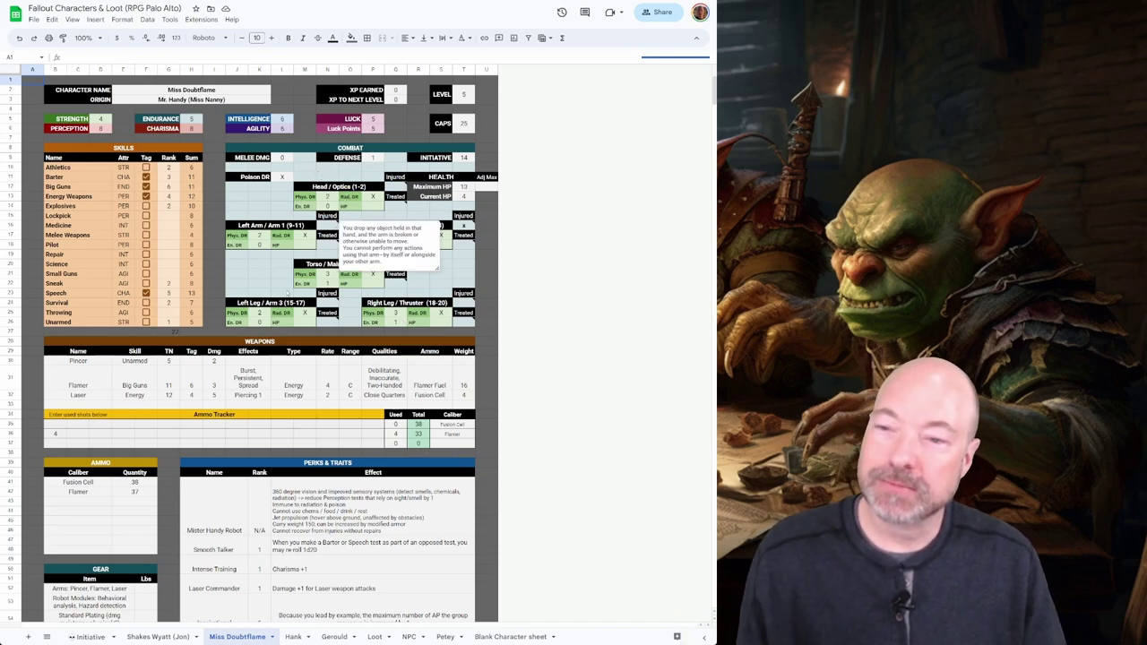
{"action": "left_click", "coordinate": [589, 233]}
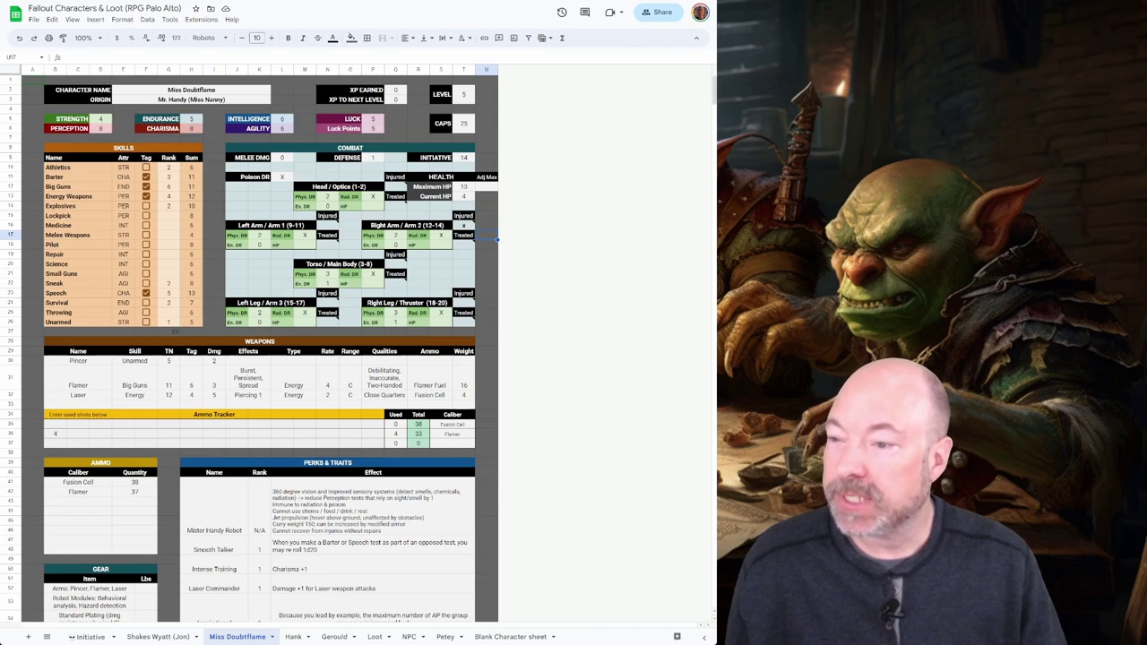
- Trace the Speech skill total from its CHA attribute to the Sum formula in H23
{"action": "left_click", "coordinate": [94, 292]}
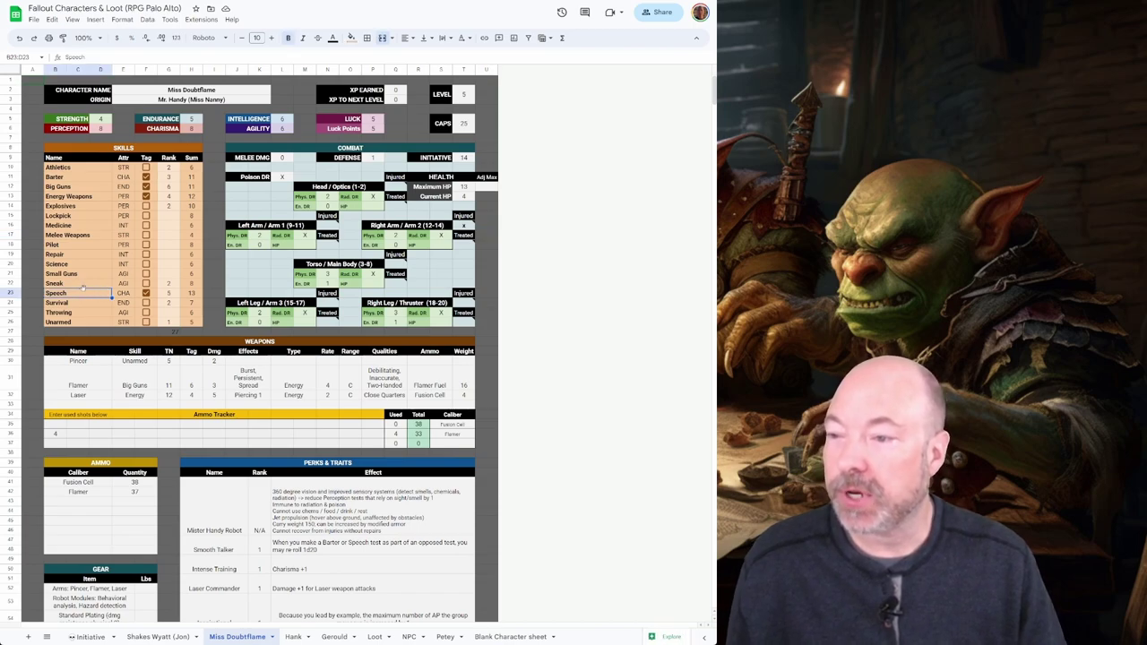
{"action": "left_click", "coordinate": [123, 293]}
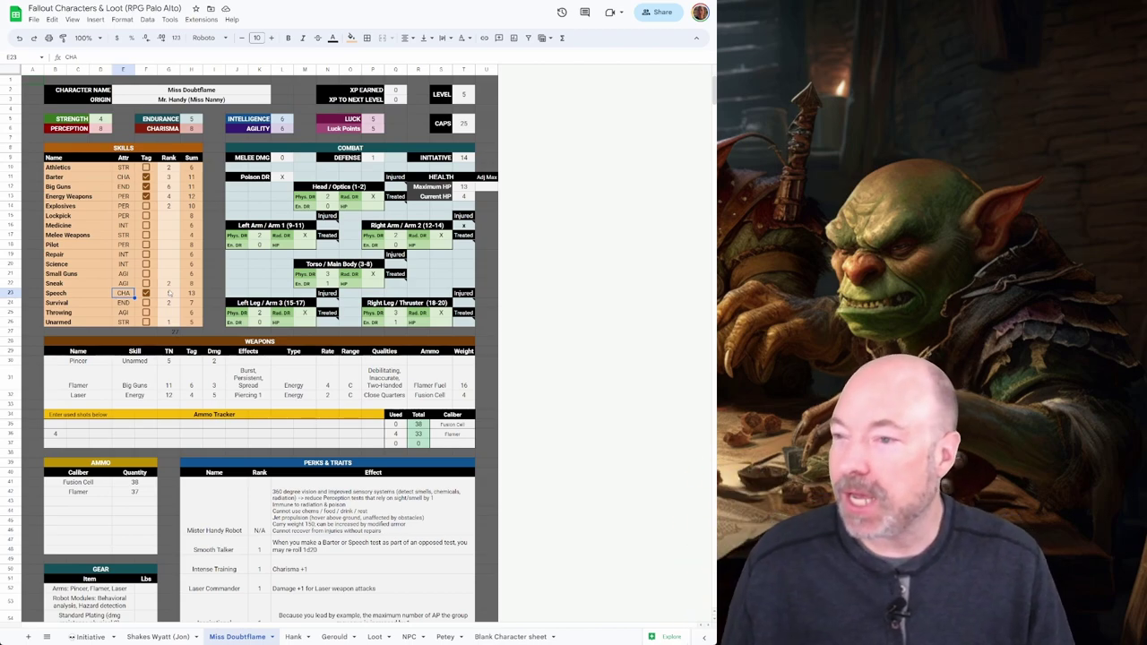
{"action": "left_click", "coordinate": [191, 294]}
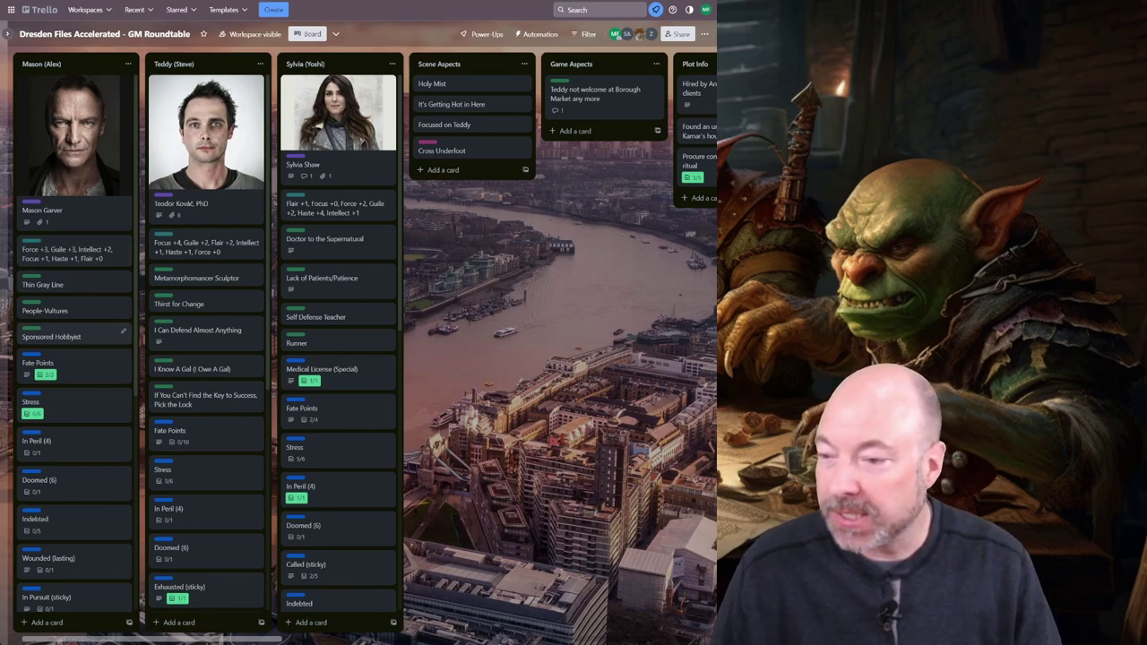
{"action": "scroll", "coordinate": [224, 372], "scroll_direction": "down", "scroll_amount": 3}
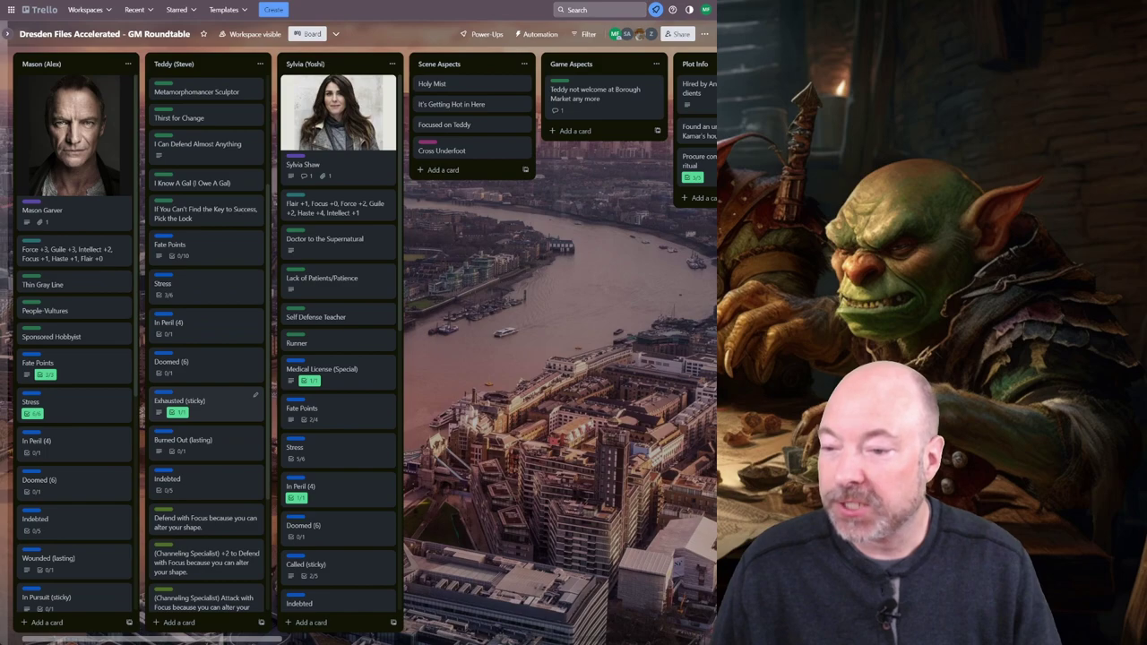
{"action": "scroll", "coordinate": [224, 394], "scroll_direction": "down", "scroll_amount": 3}
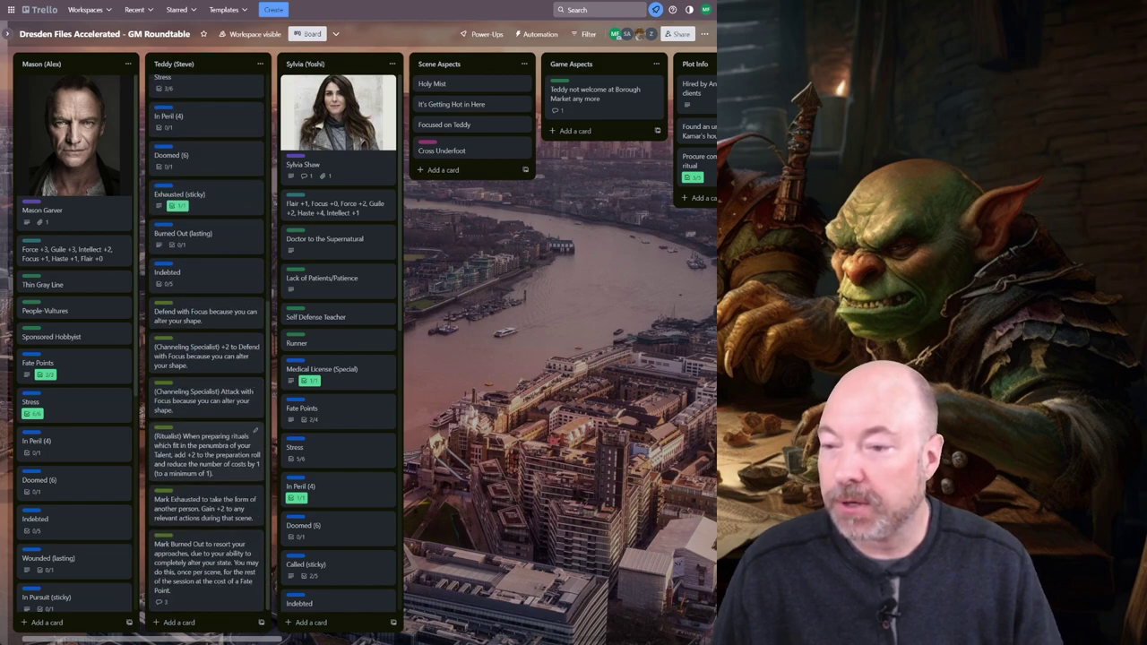
{"action": "scroll", "coordinate": [210, 358], "scroll_direction": "up", "scroll_amount": 6}
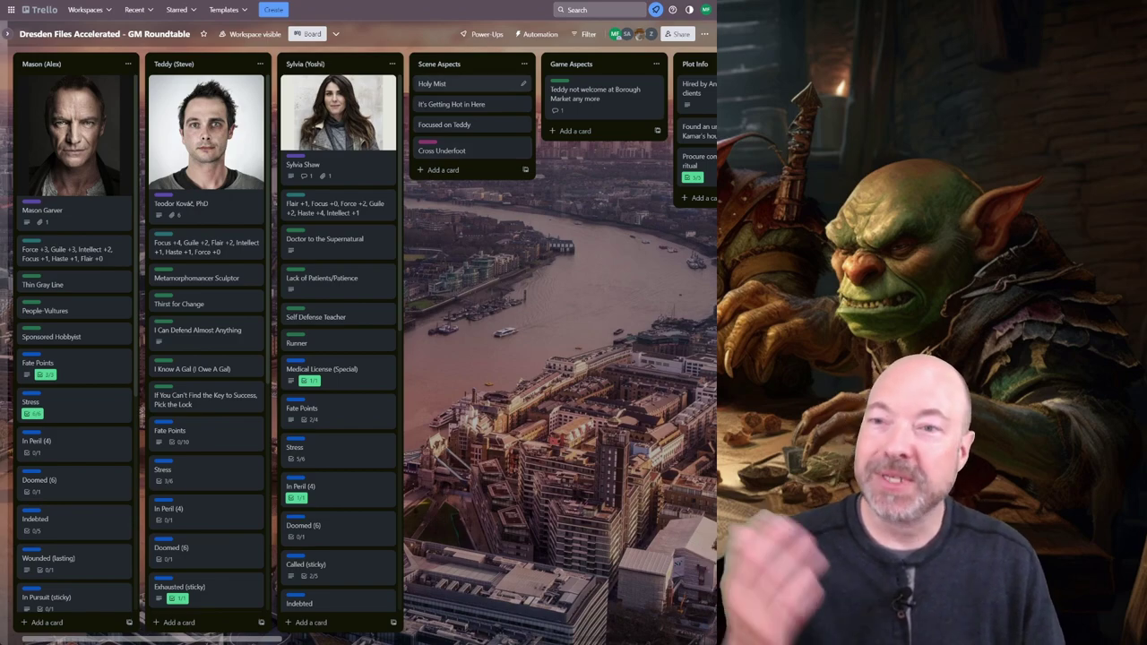
- Scroll the Trello board right past NPCs, Monsters and Factions to Session Logs and Templates
{"action": "scroll", "coordinate": [358, 347], "scroll_direction": "right", "scroll_amount": 5}
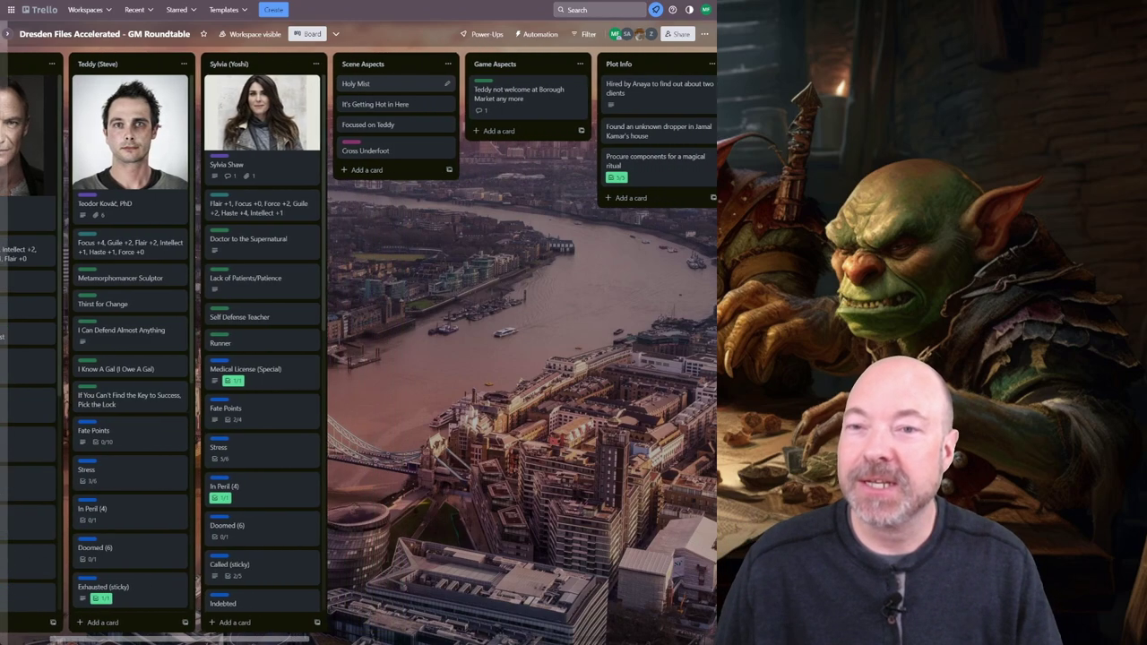
{"action": "scroll", "coordinate": [359, 347], "scroll_direction": "right", "scroll_amount": 5}
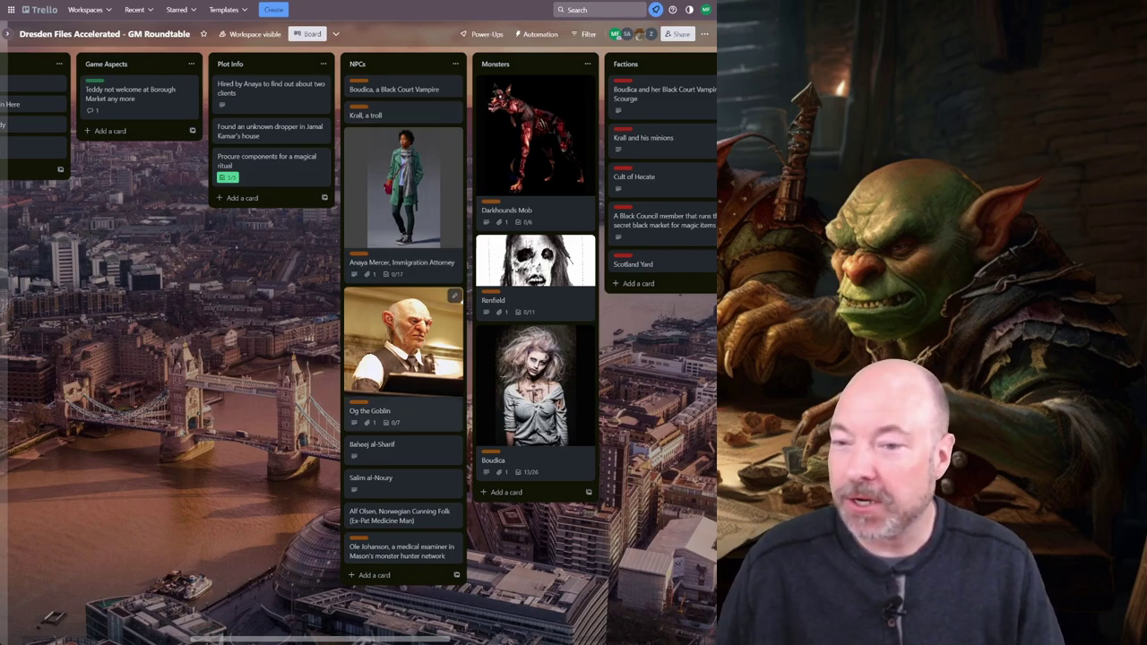
{"action": "scroll", "coordinate": [403, 340], "scroll_direction": "right", "scroll_amount": 1}
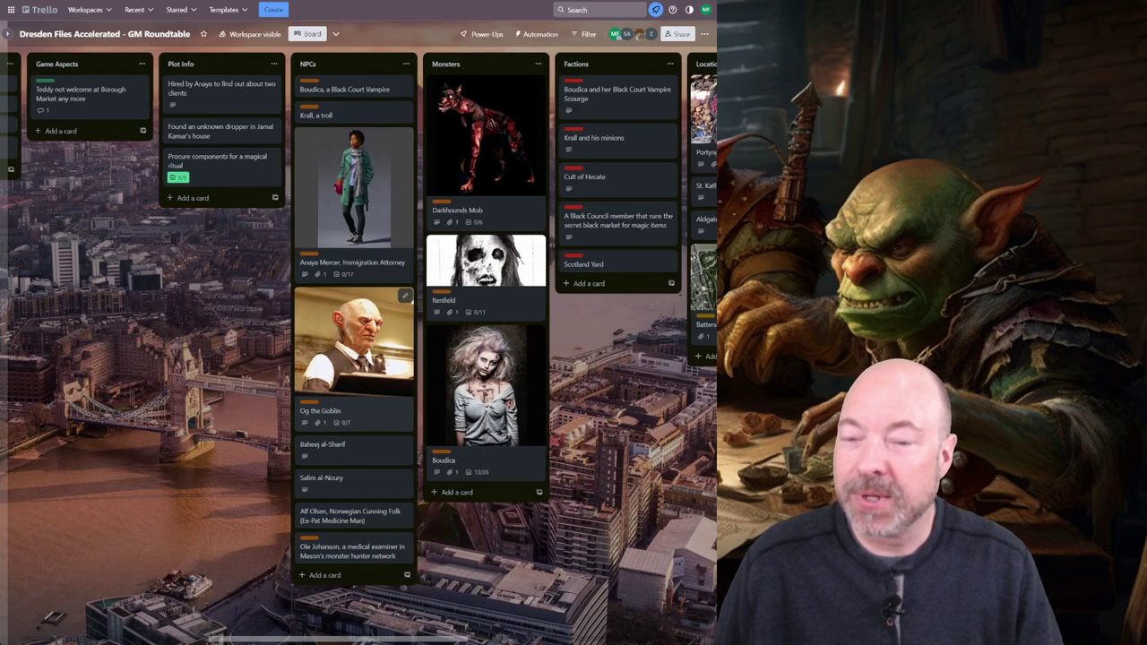
{"action": "scroll", "coordinate": [358, 341], "scroll_direction": "right", "scroll_amount": 4}
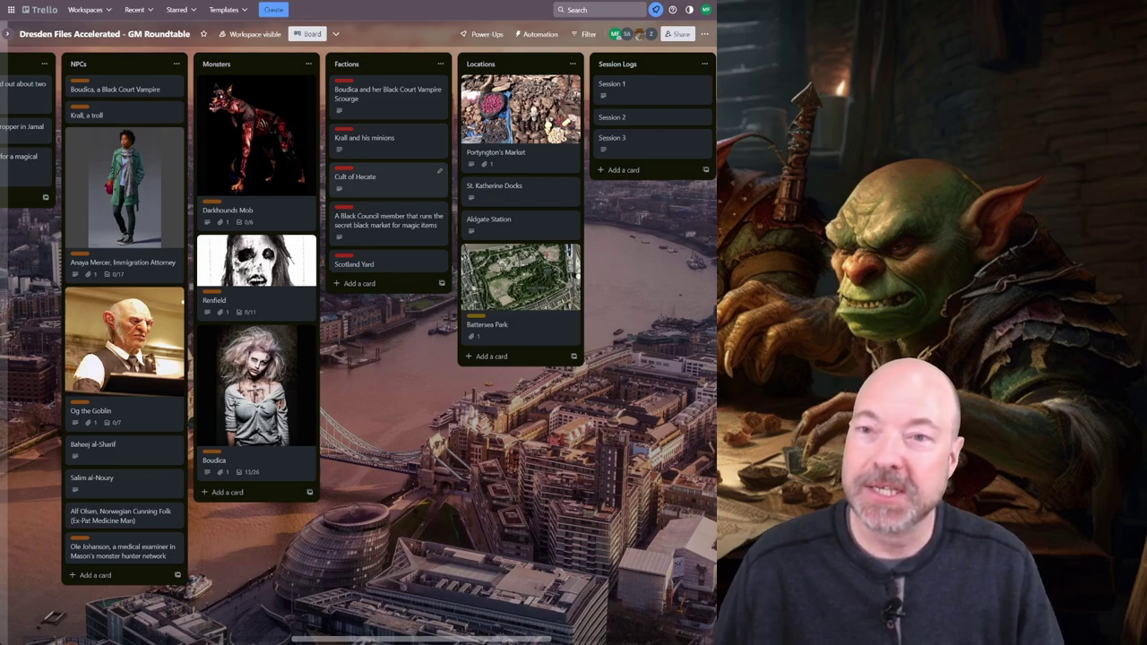
{"action": "scroll", "coordinate": [385, 170], "scroll_direction": "right", "scroll_amount": 4}
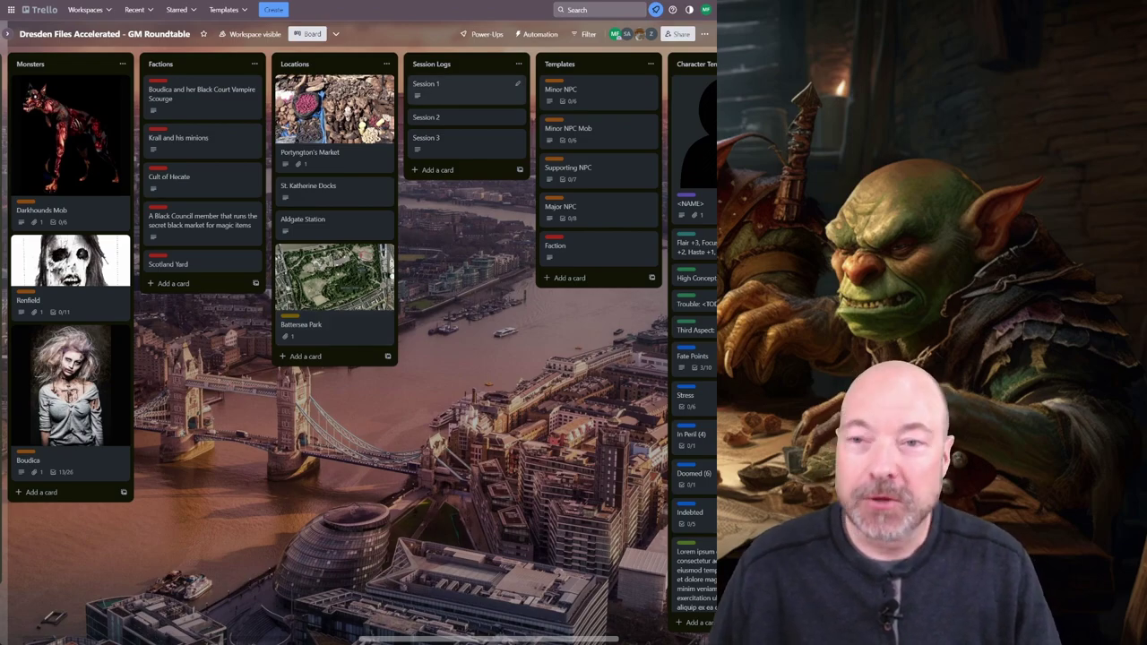
- Open and close the Session 3 log card, then scroll back left to the NPCs list
{"action": "left_click", "coordinate": [438, 145]}
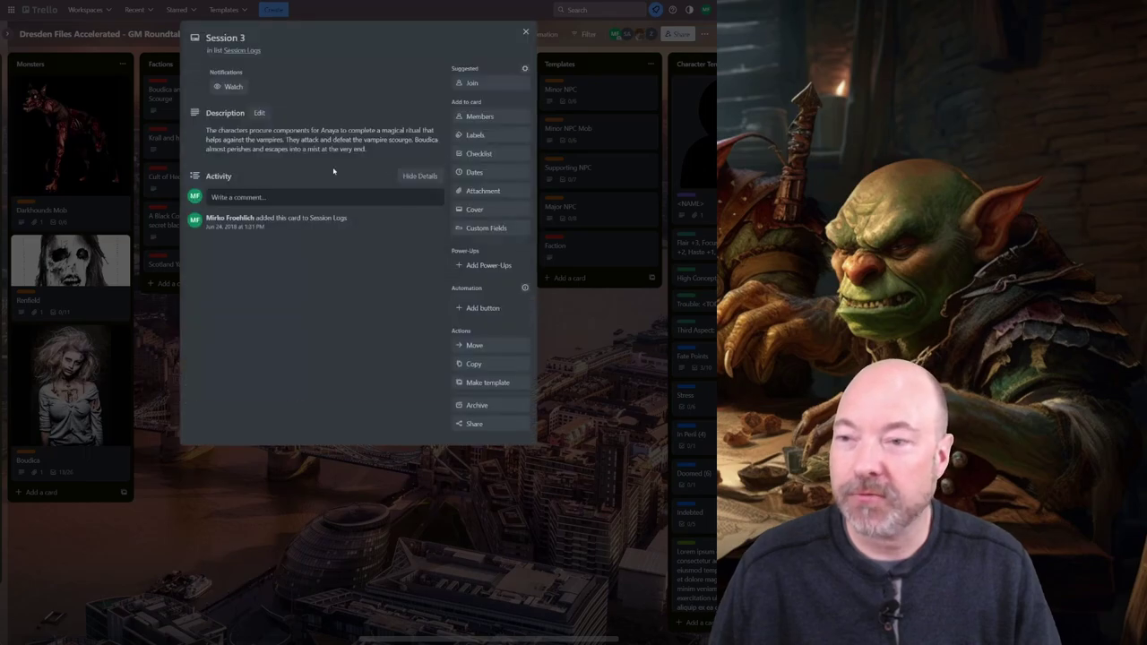
{"action": "left_click", "coordinate": [350, 485]}
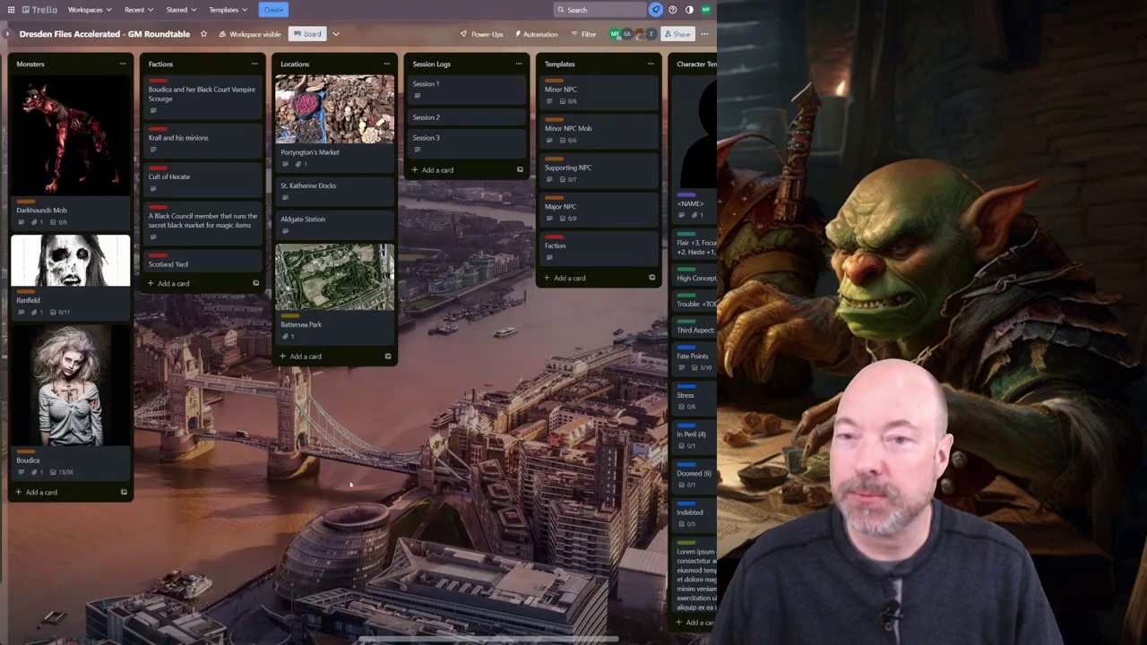
{"action": "scroll", "coordinate": [507, 289], "scroll_direction": "right", "scroll_amount": 3}
{"action": "scroll", "coordinate": [507, 288], "scroll_direction": "left", "scroll_amount": 6}
{"action": "scroll", "coordinate": [492, 291], "scroll_direction": "left", "scroll_amount": 2}
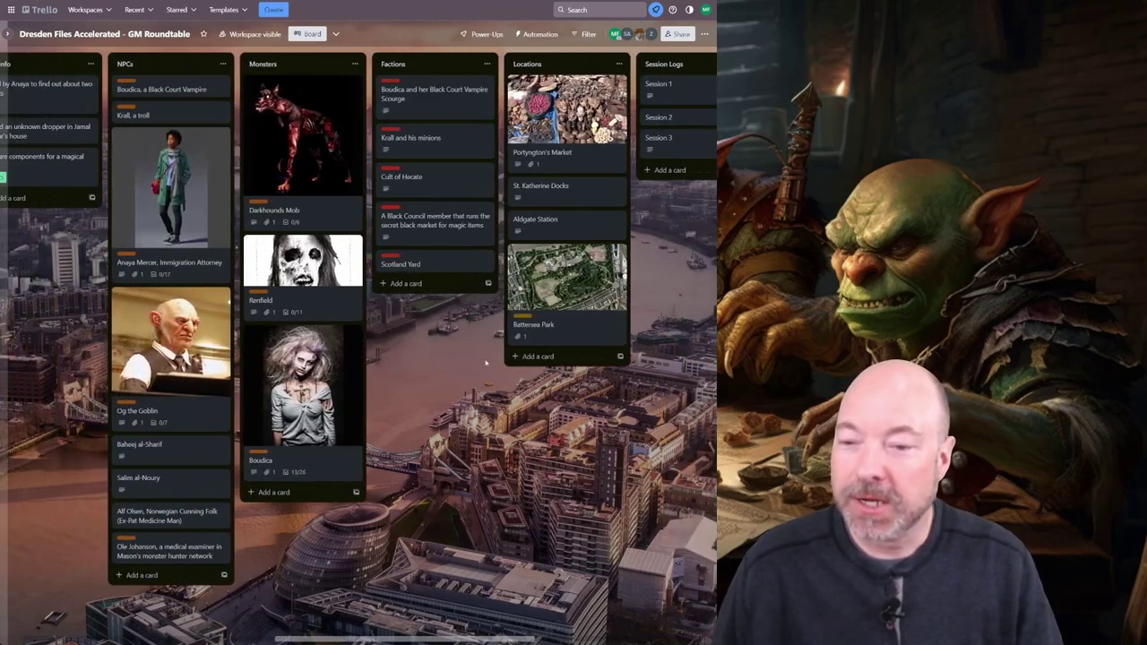
{"action": "scroll", "coordinate": [489, 500], "scroll_direction": "left", "scroll_amount": 6}
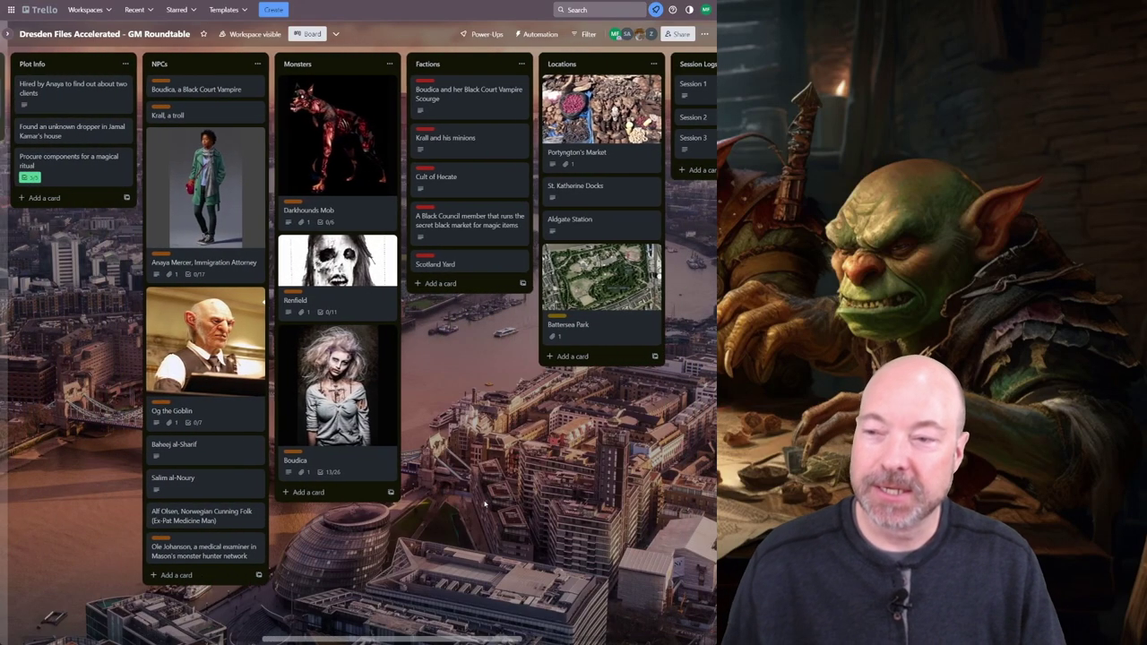
{"action": "scroll", "coordinate": [479, 508], "scroll_direction": "left", "scroll_amount": 4}
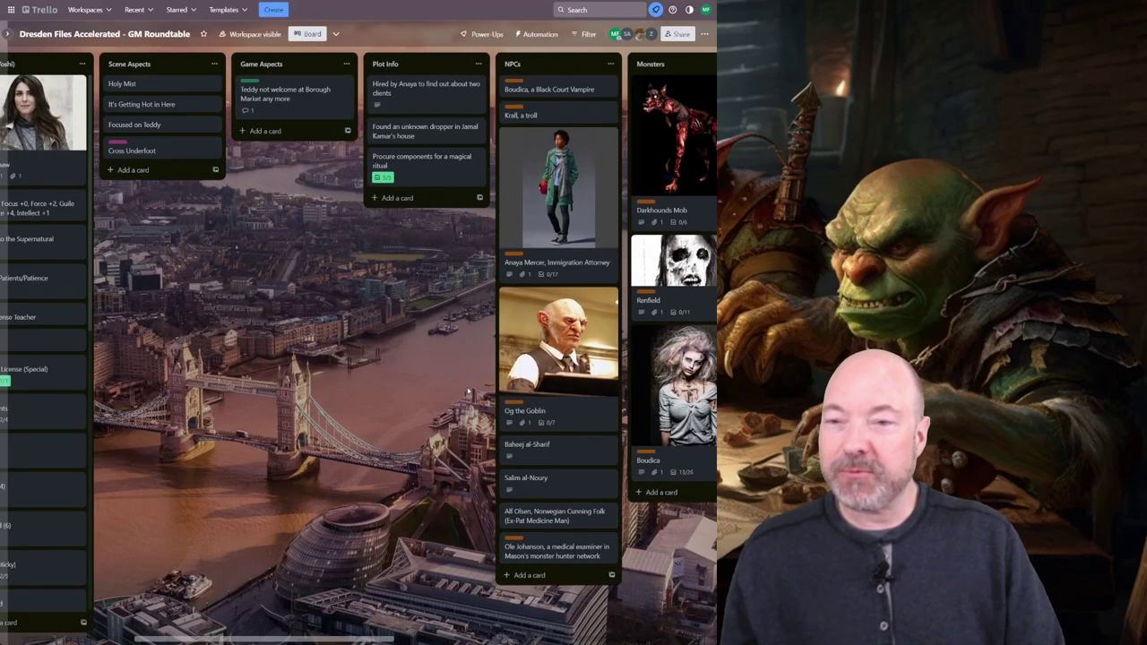
{"action": "scroll", "coordinate": [381, 321], "scroll_direction": "left", "scroll_amount": 6}
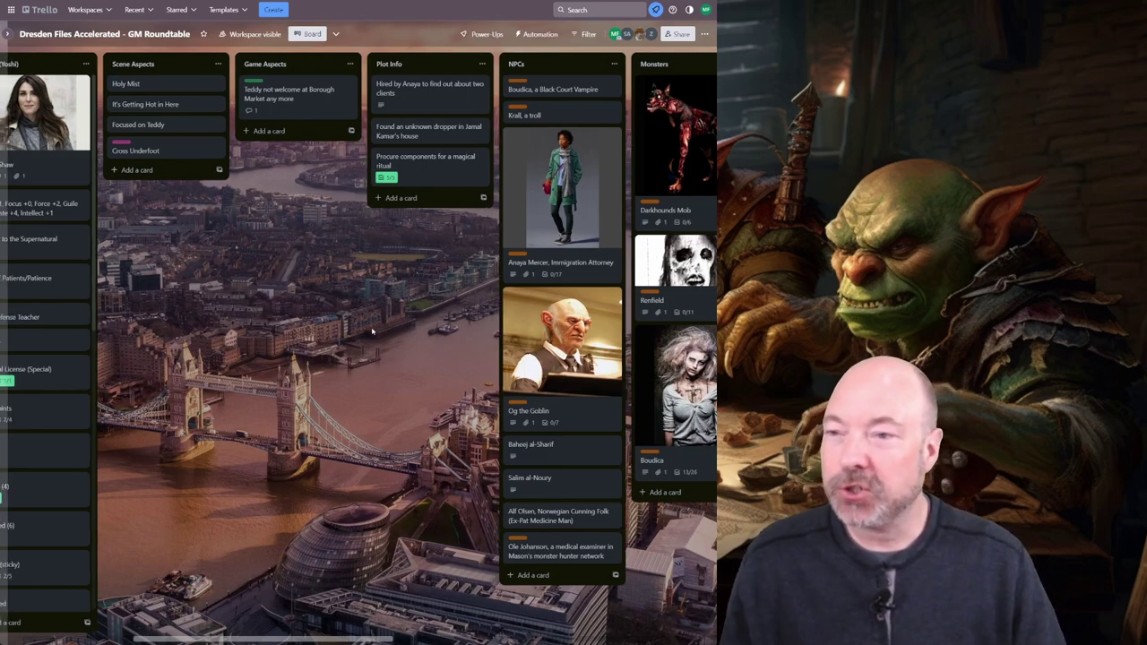